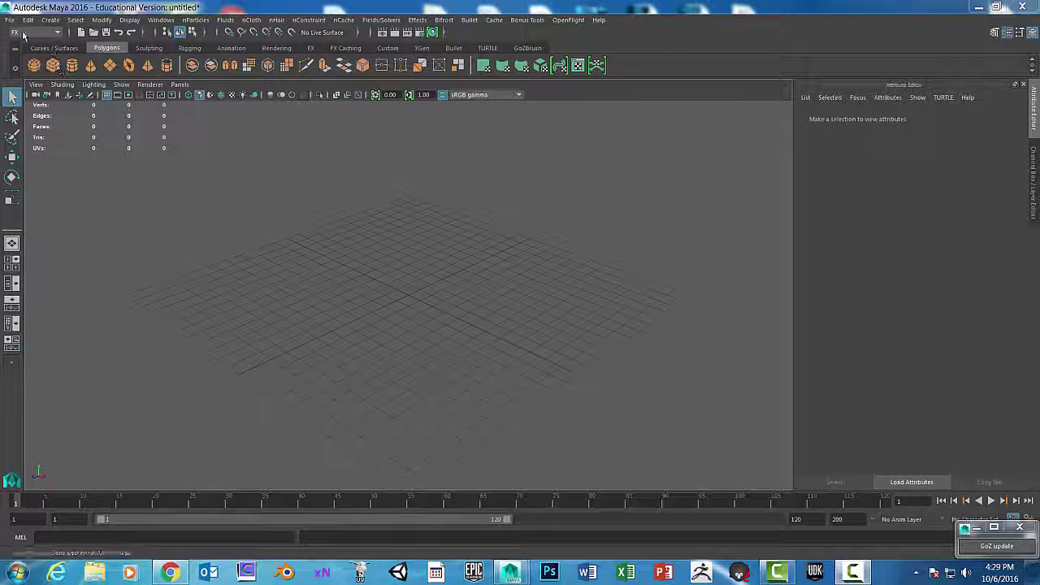
Step: Import Small_House_Floor_Plan.jpg from the Desktop as an image plane in the top view
left_click(36, 86)
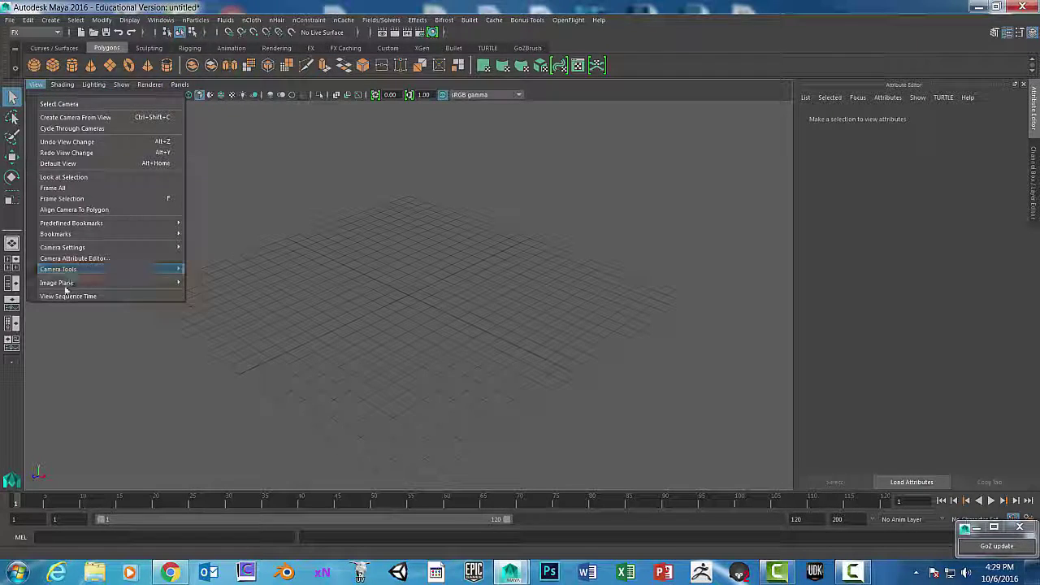
left_click(534, 263)
key("space")
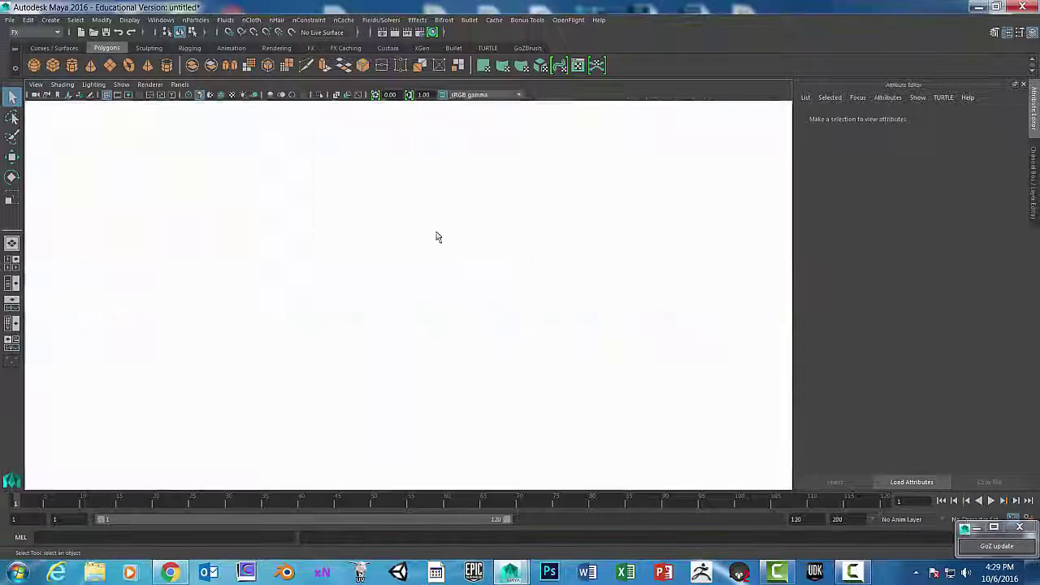
key("space")
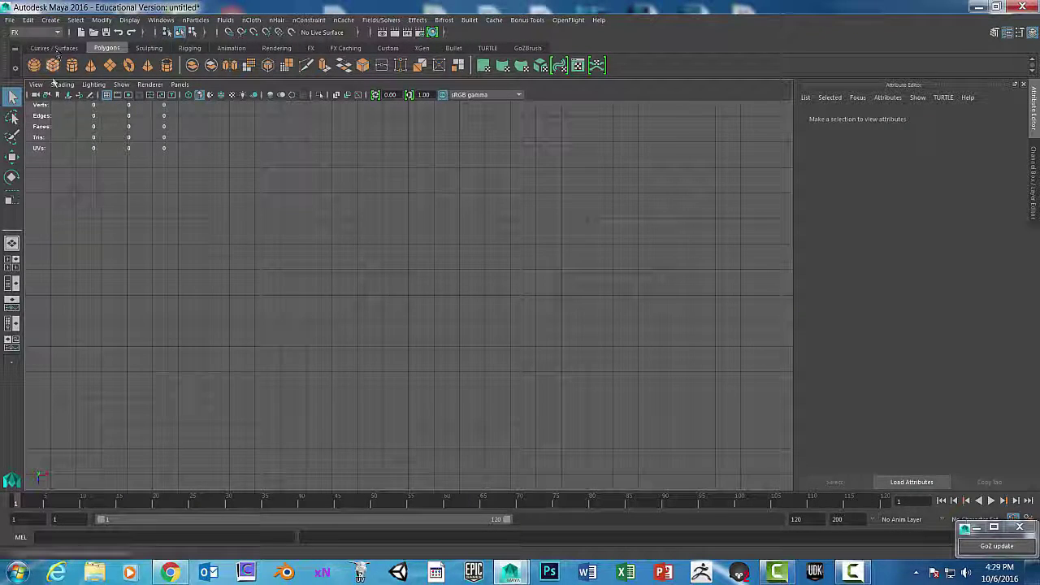
left_click(36, 84)
mouse_move(122, 282)
left_click(215, 293)
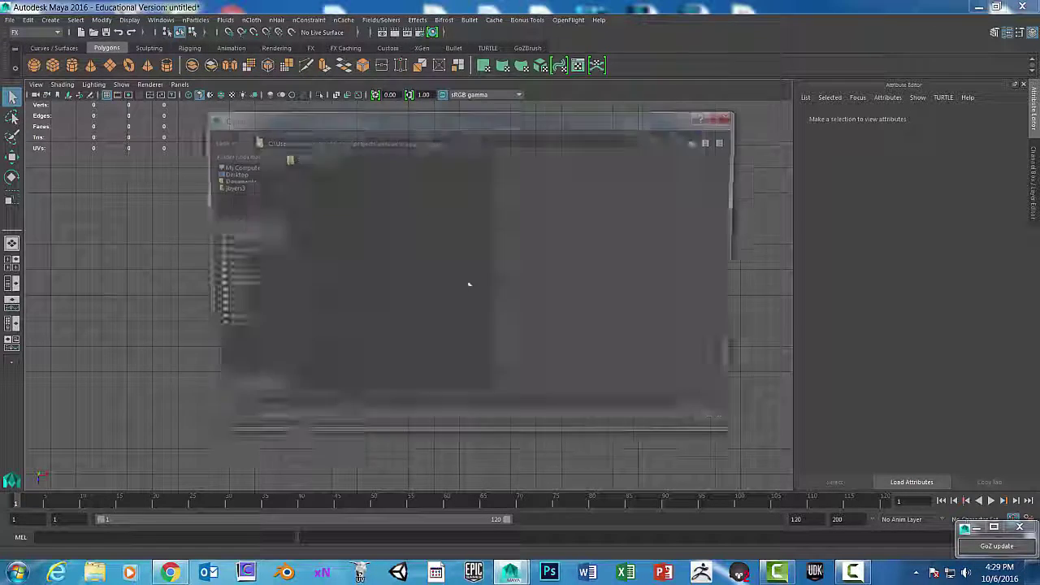
left_click(227, 173)
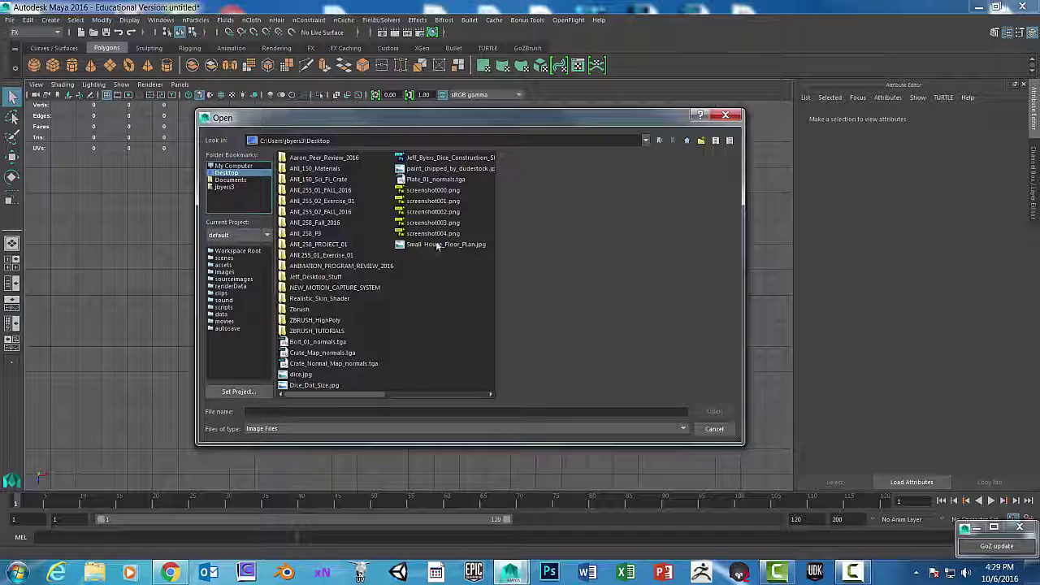
double_click(437, 245)
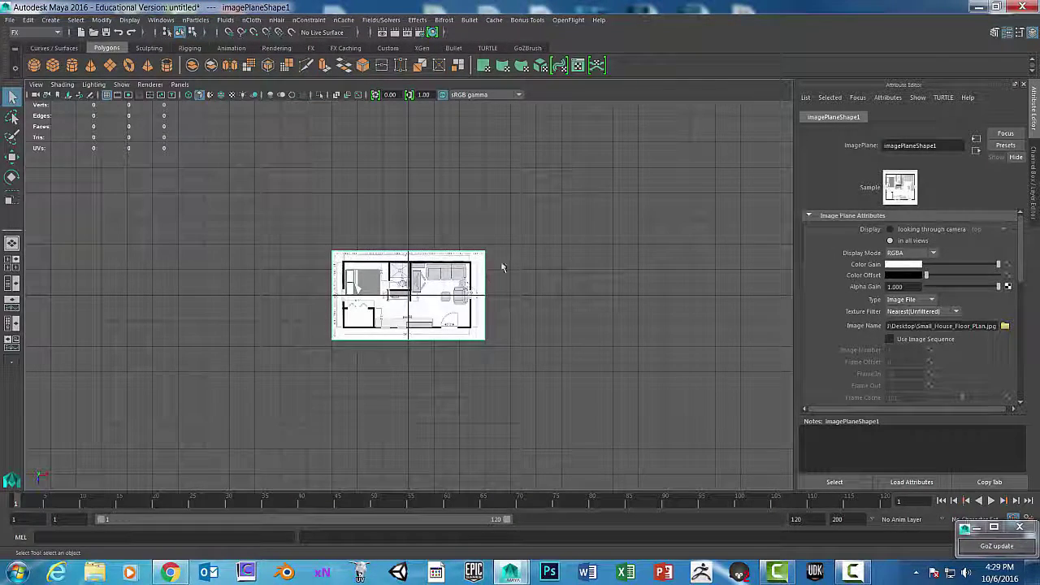
Step: Display the perspective and orthographic grid numbers on the axes and color the grid lines and numbers red
scroll(539, 275, "down", 3)
scroll(538, 276, "up", 2)
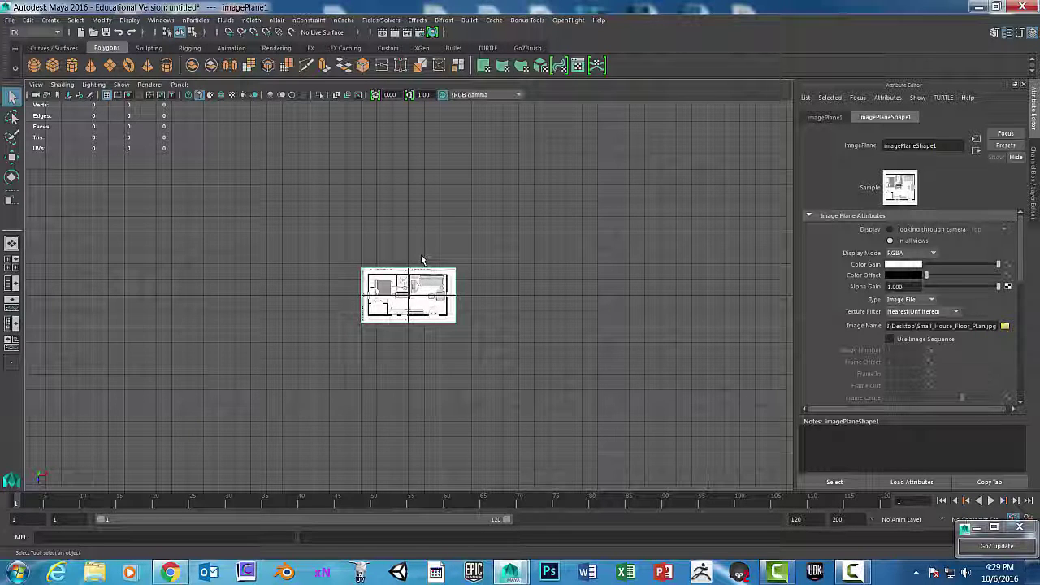
left_click(128, 21)
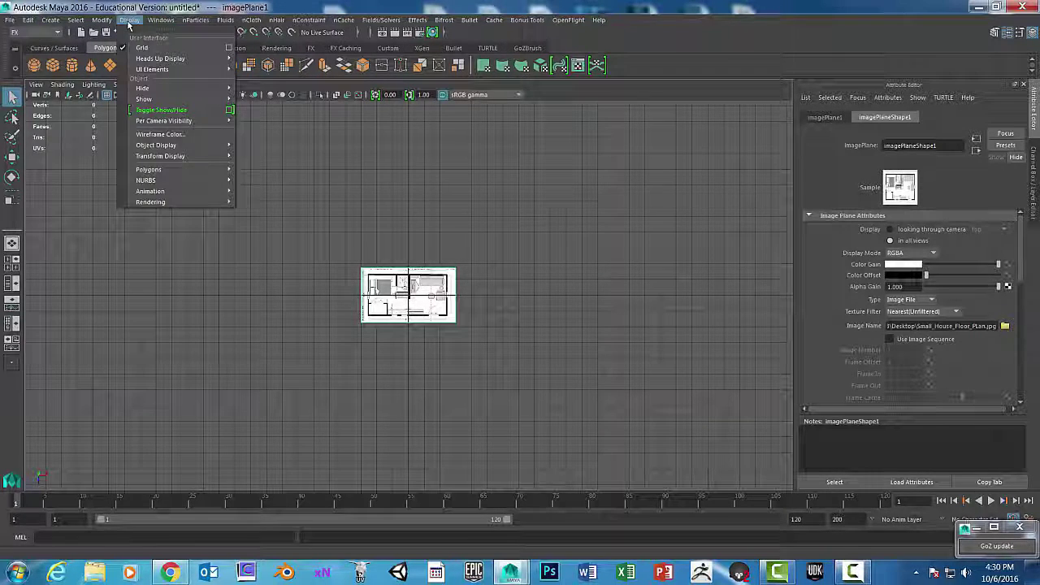
left_click(228, 50)
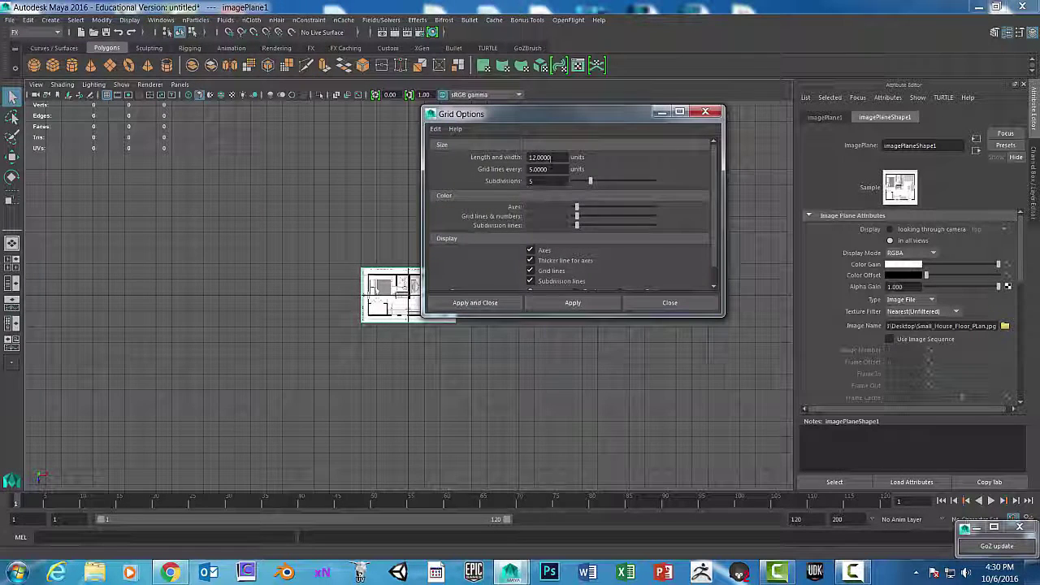
scroll(579, 272, "down", 1)
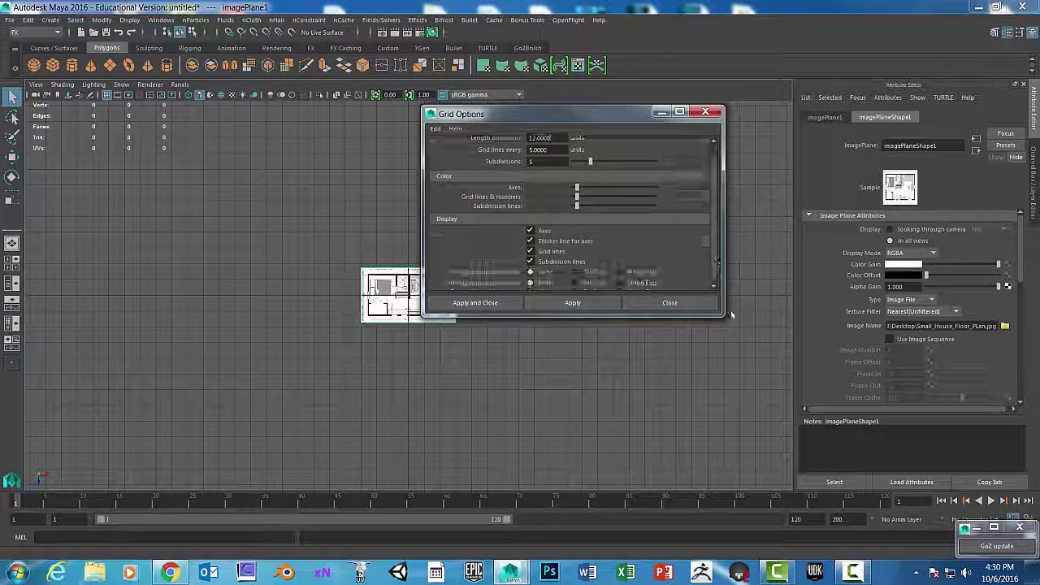
left_click(575, 272)
left_click(575, 283)
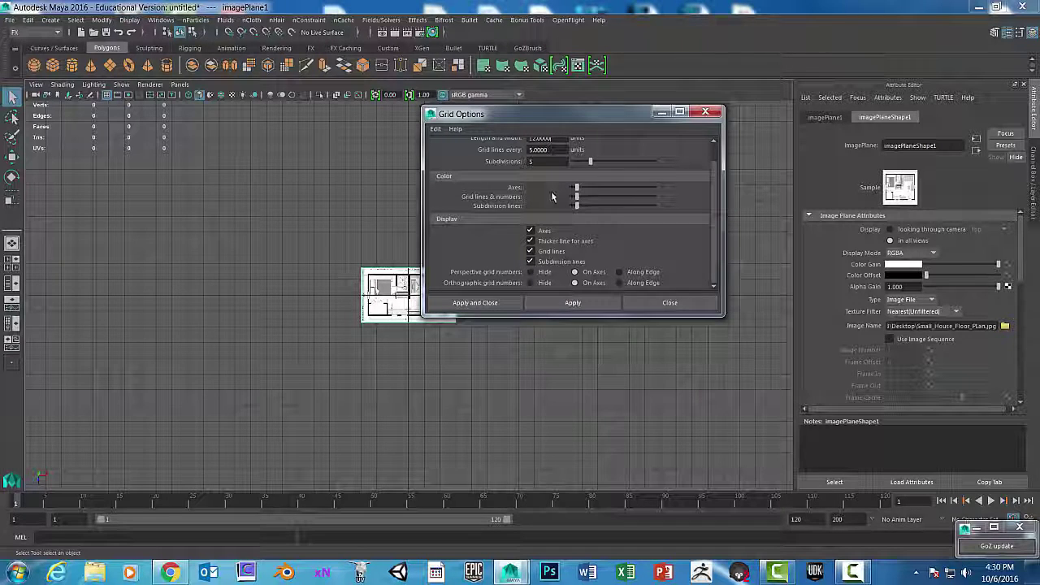
left_click_drag(577, 197, 548, 198)
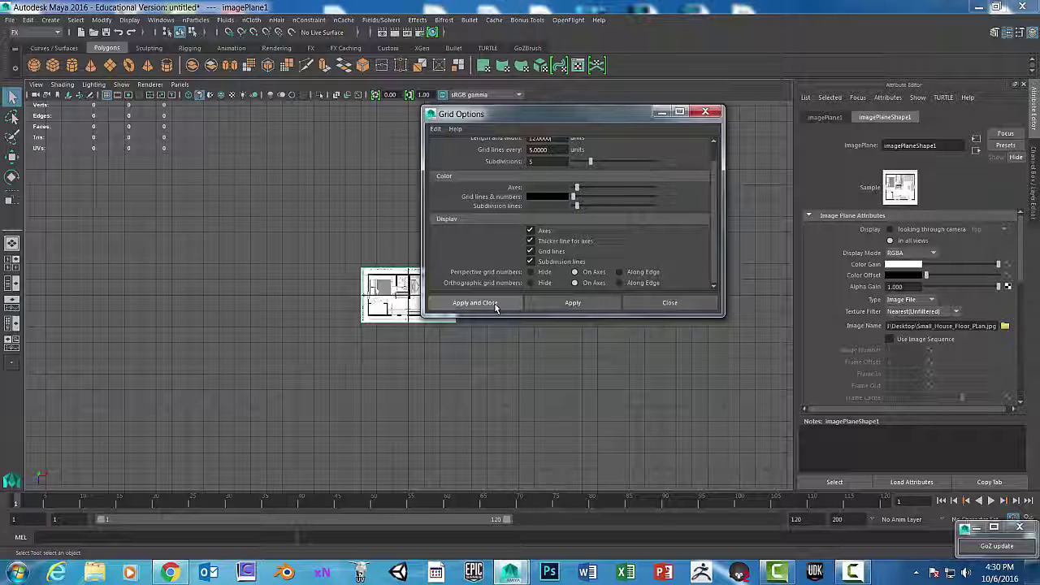
left_click_drag(574, 200, 617, 205)
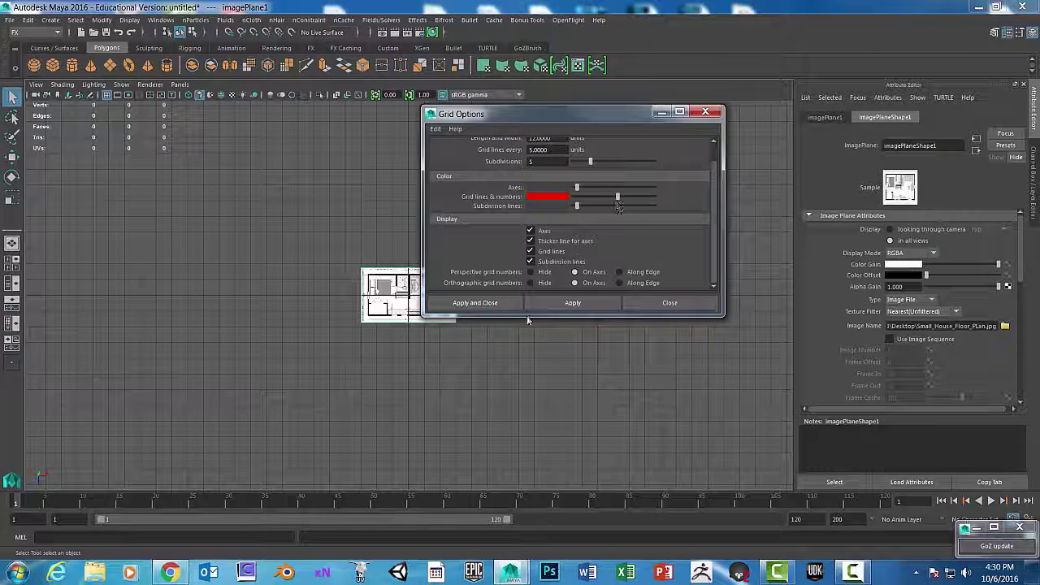
left_click(504, 303)
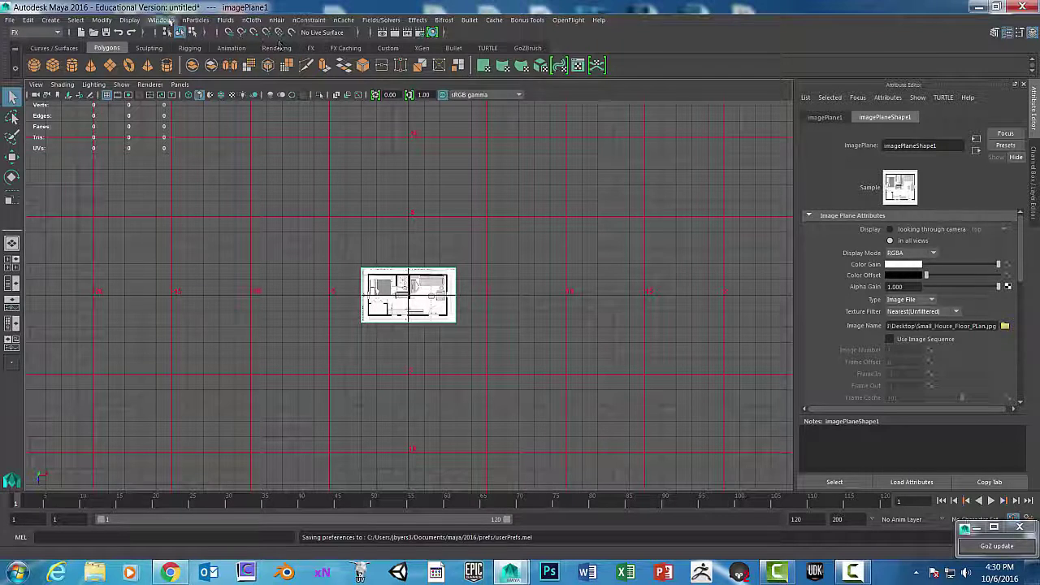
Step: Change the color of the grid lines and numbers to light blue
left_click(162, 20)
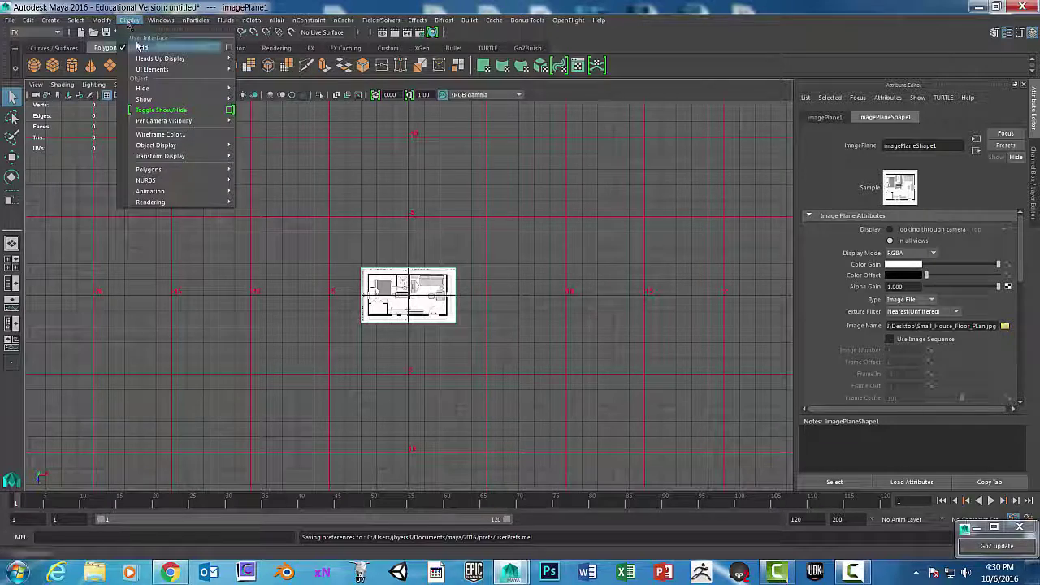
left_click(230, 50)
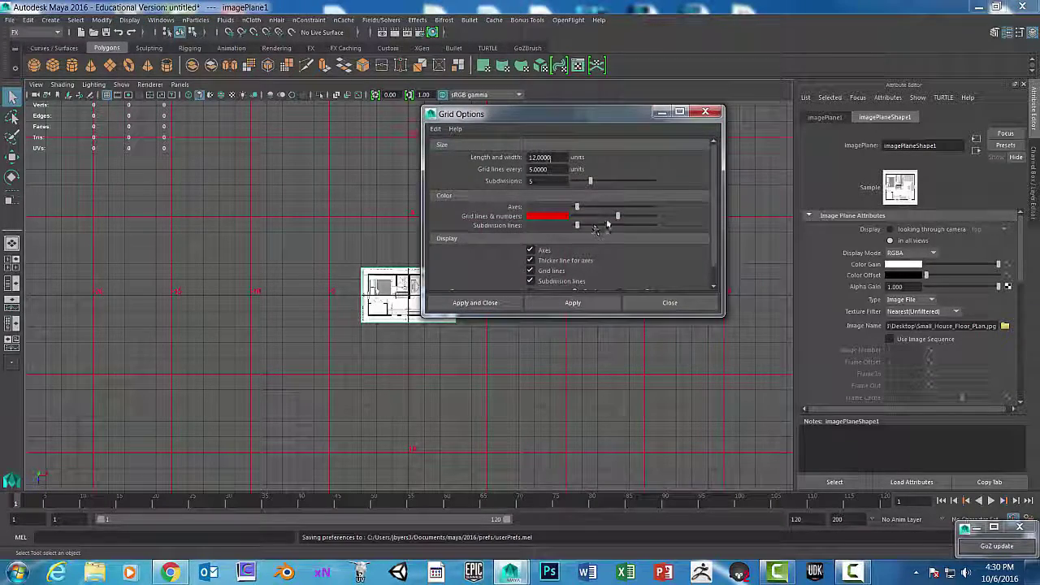
mouse_move(616, 217)
left_mouse_down()
mouse_move(599, 218)
mouse_move(635, 221)
left_mouse_up()
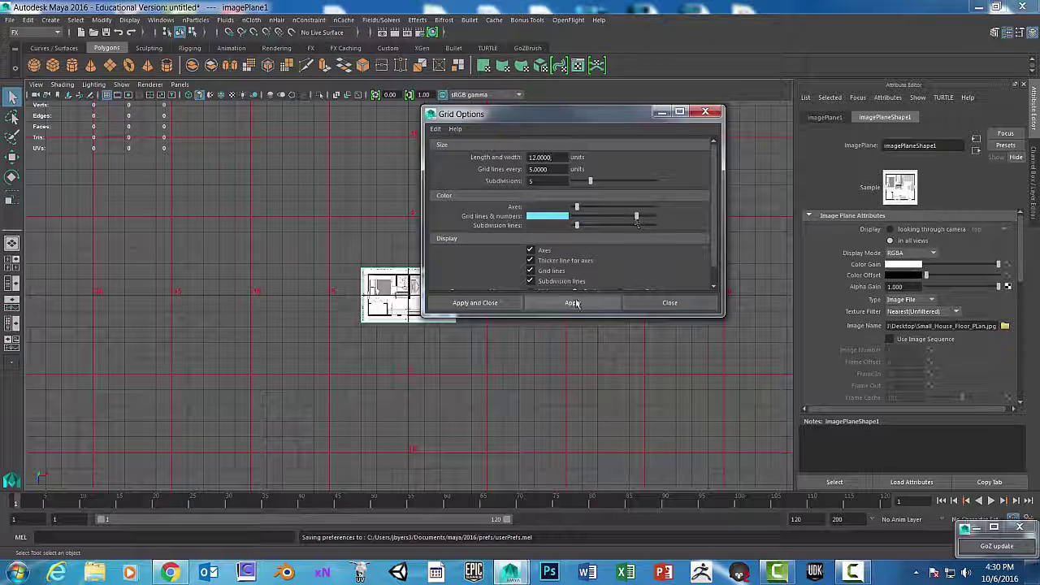
left_click(543, 305)
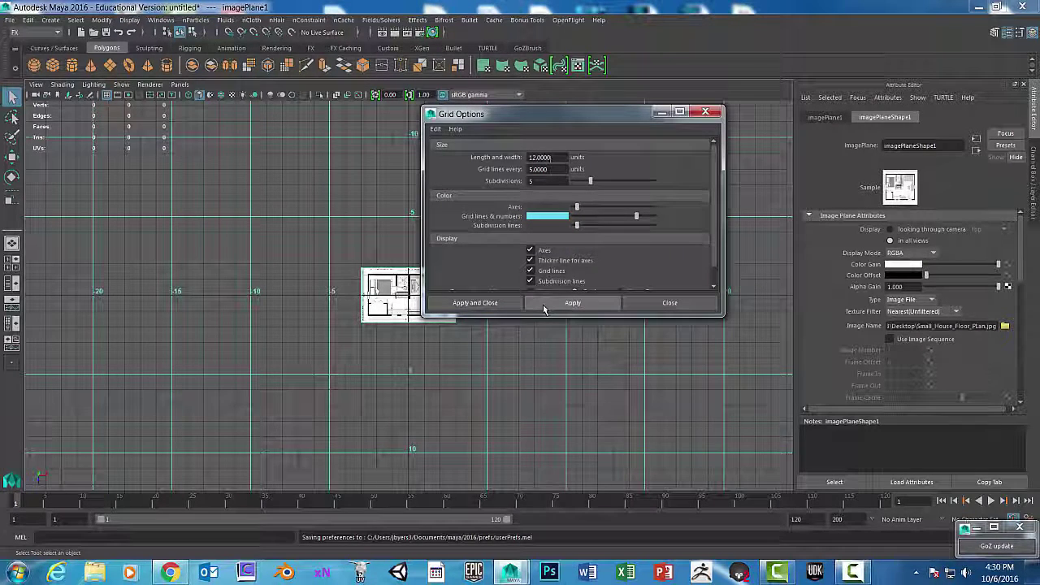
left_click(491, 304)
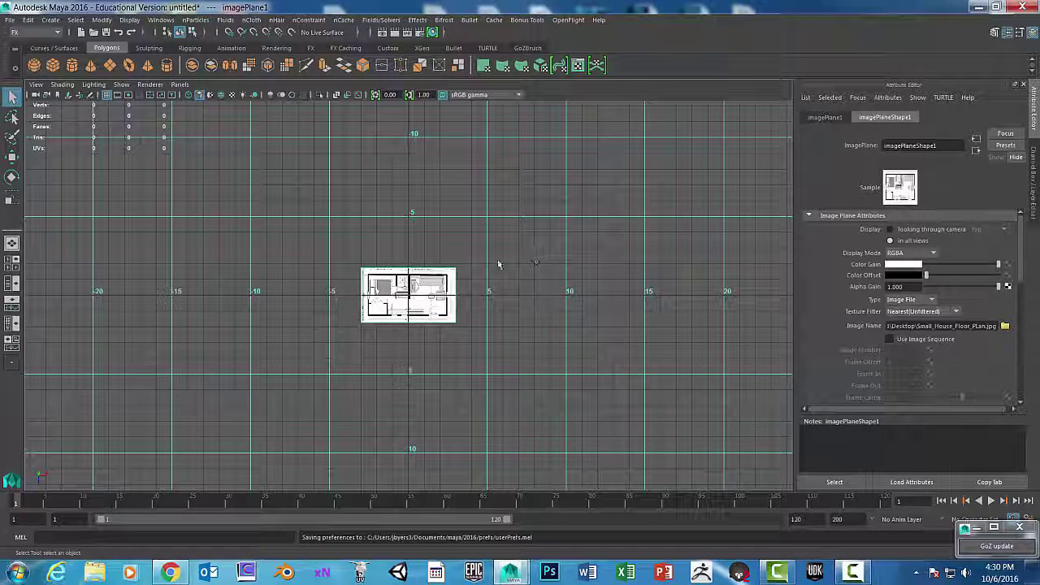
Step: Scale the floor plan image plane uniformly until it is about 20 grid units wide
key("r")
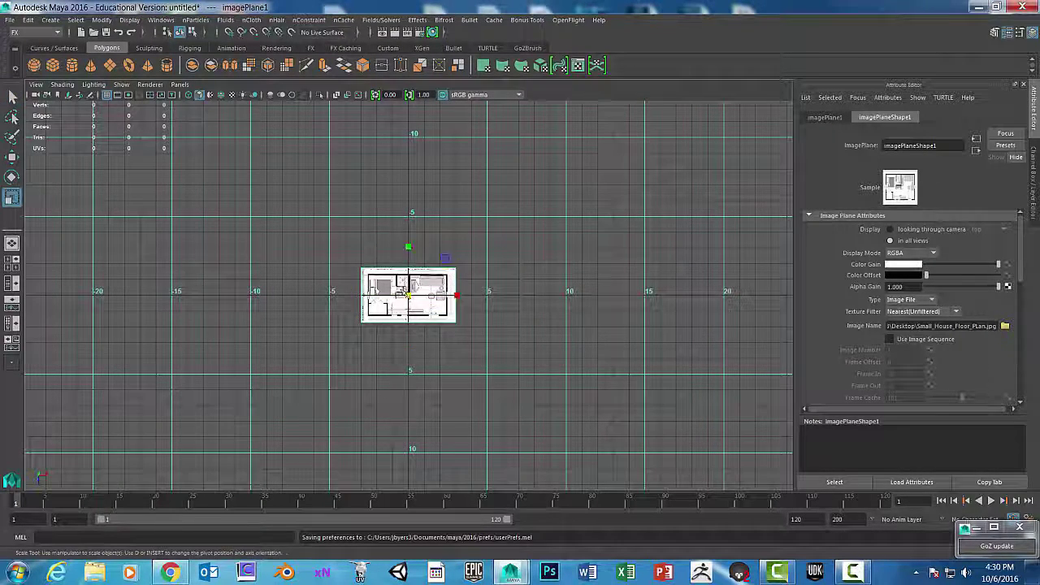
left_click_drag(445, 258, 566, 302)
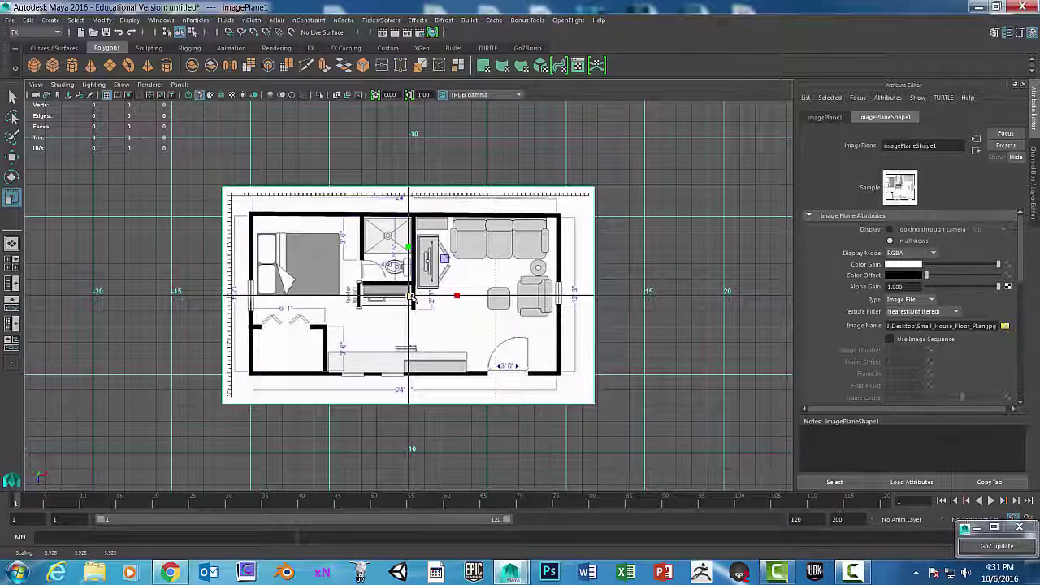
mouse_move(409, 294)
left_mouse_down()
mouse_move(422, 294)
mouse_move(398, 296)
left_mouse_up()
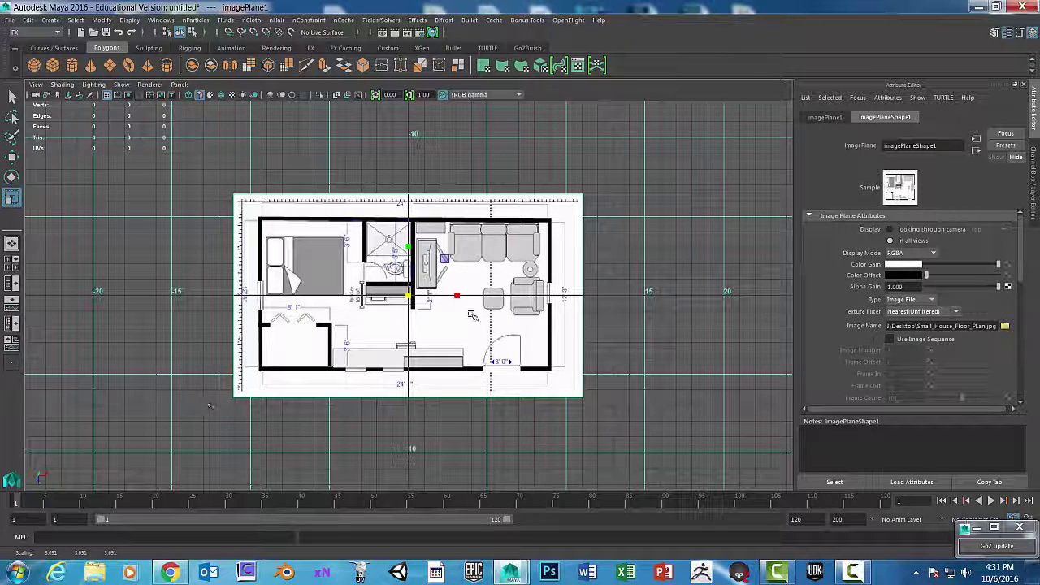
left_click_drag(414, 301, 482, 297)
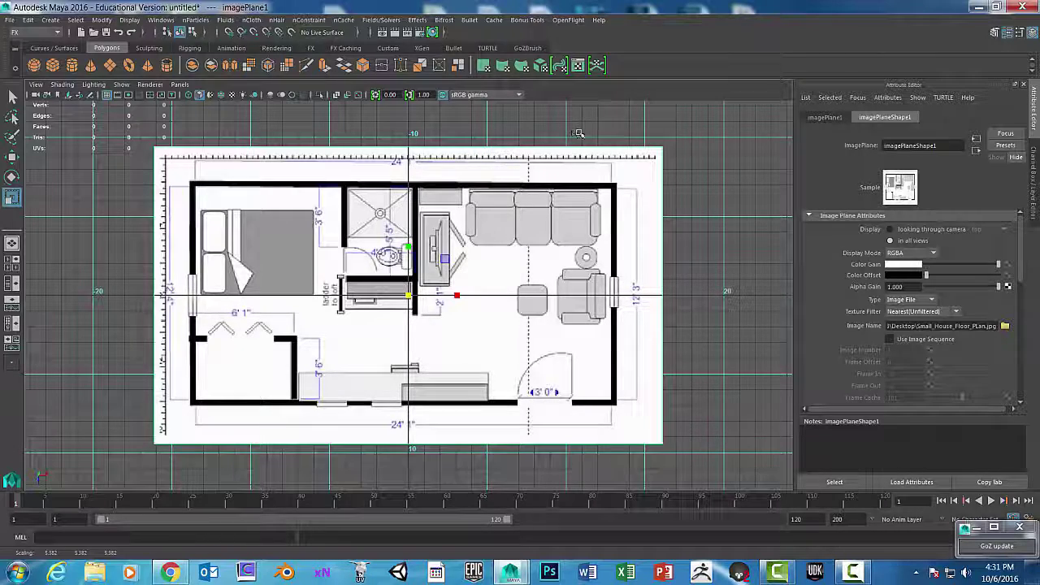
left_click_drag(408, 298, 297, 297)
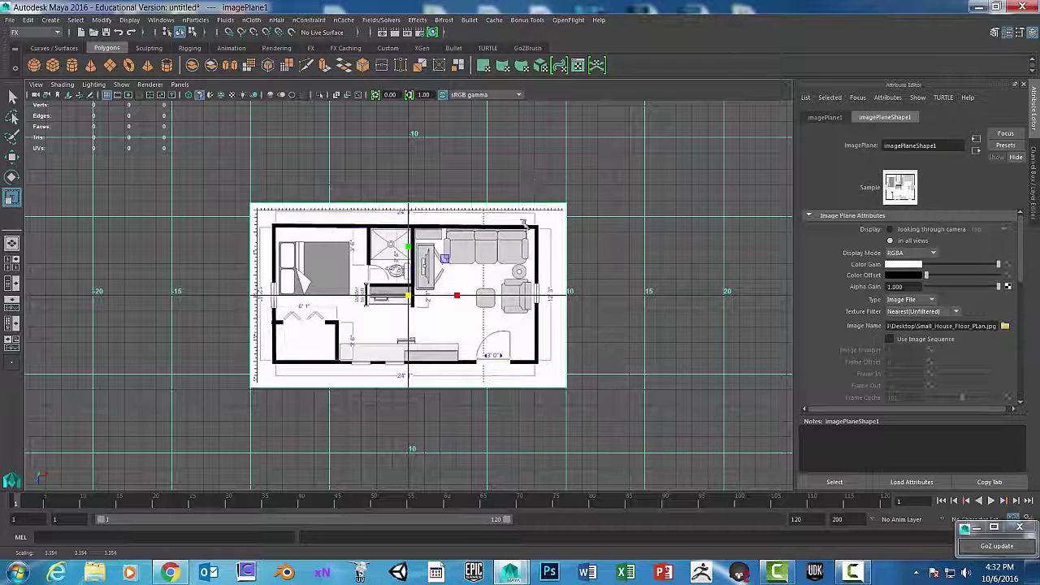
Step: Rescale the floor plan image plane uniformly to 4.878 so the house's outer walls span about 24 grid units
left_click(417, 194)
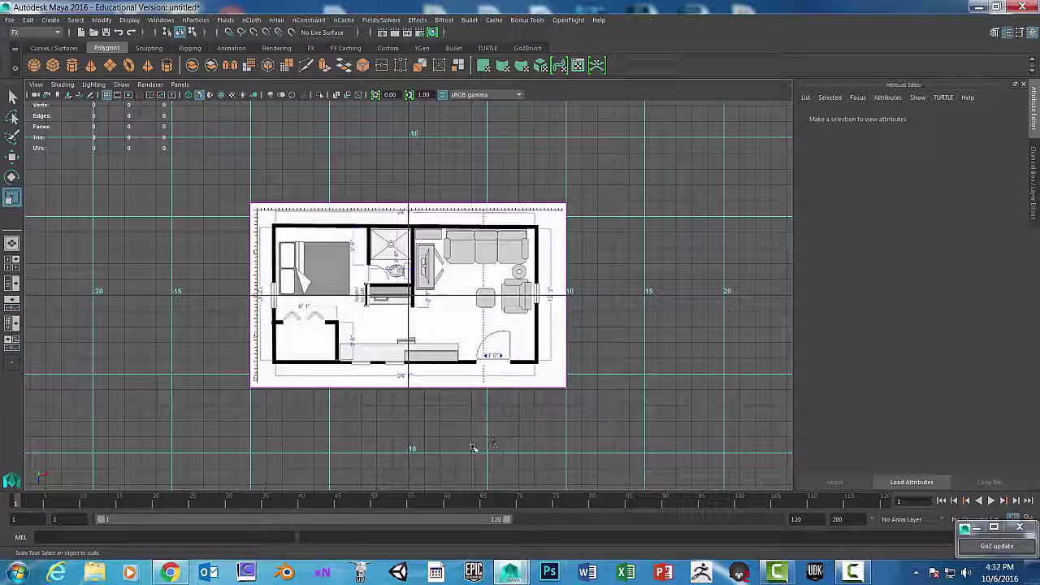
left_click(451, 213)
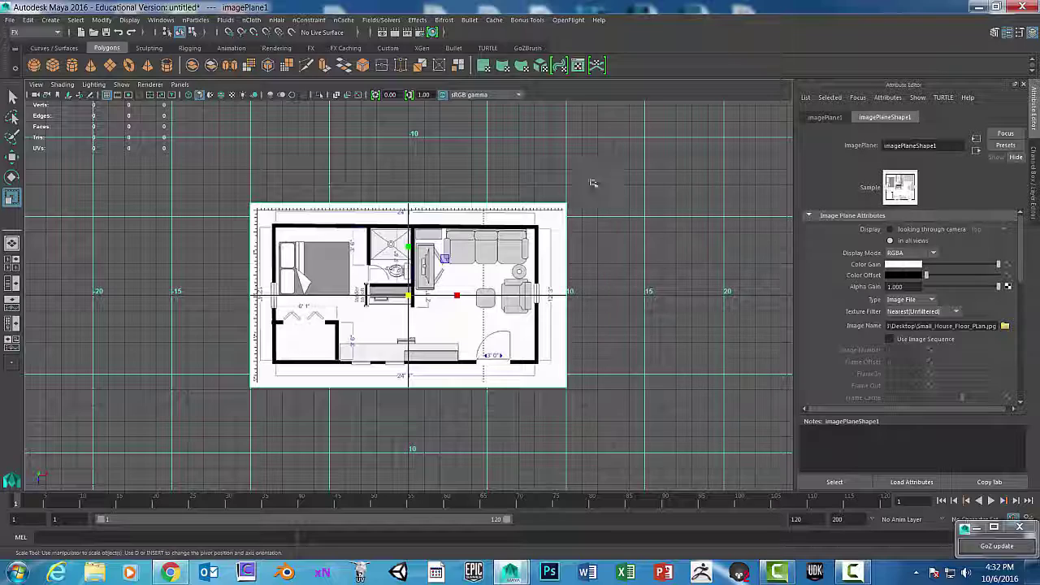
left_click_drag(408, 296, 489, 298)
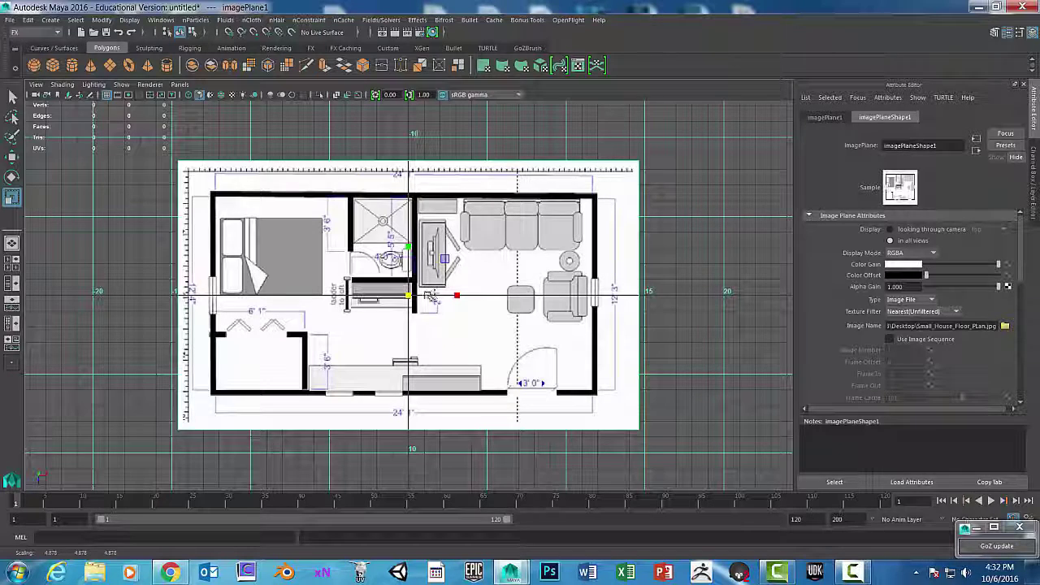
left_click_drag(430, 297, 410, 298)
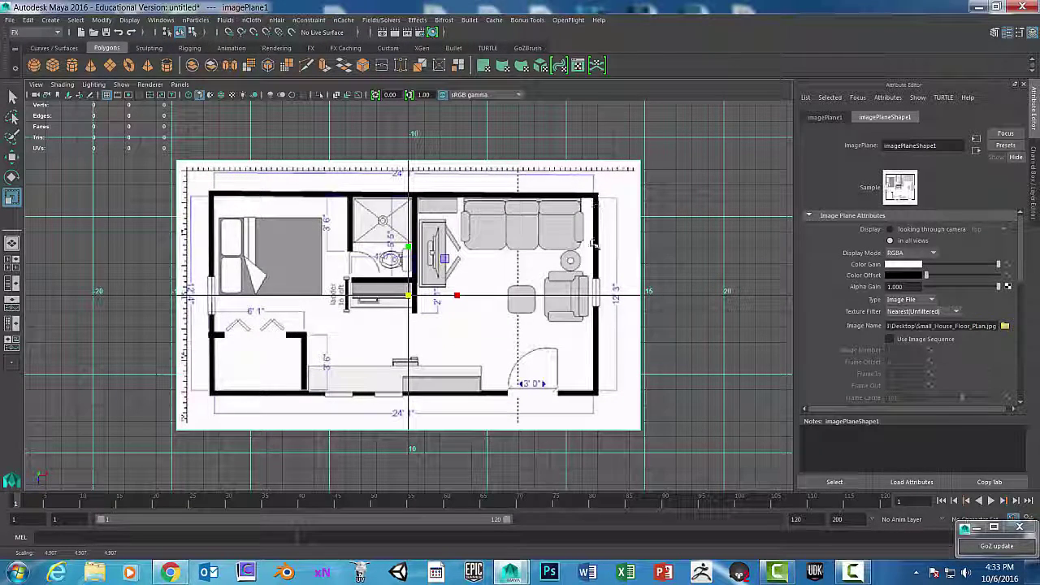
left_click_drag(409, 296, 404, 296)
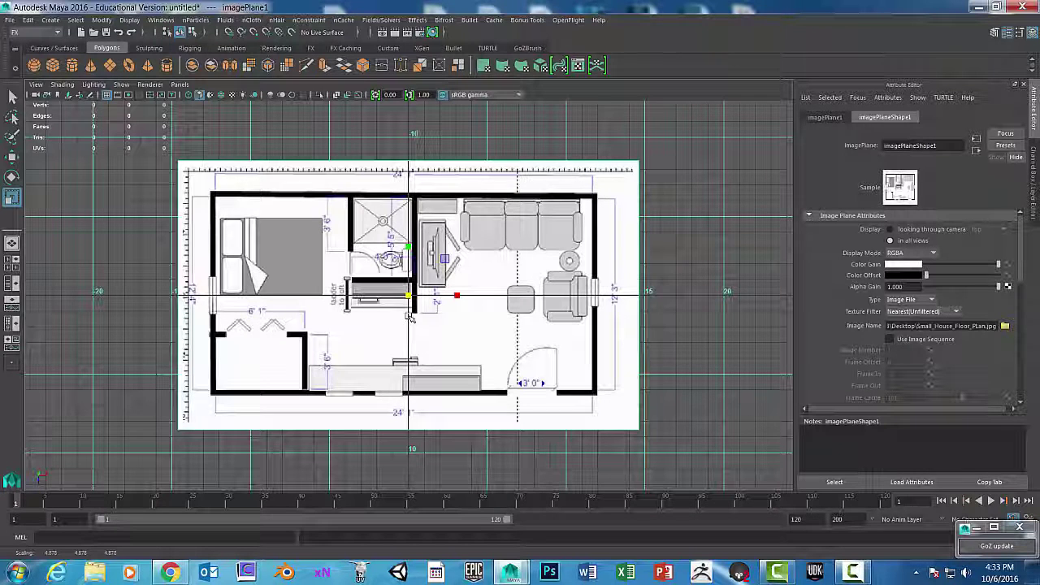
Step: Switch to the four-view layout and create a new display layer containing the selected floor plan image plane
left_click(680, 264)
key("space")
left_click_drag(658, 241, 738, 195, "alt")
left_click(739, 200)
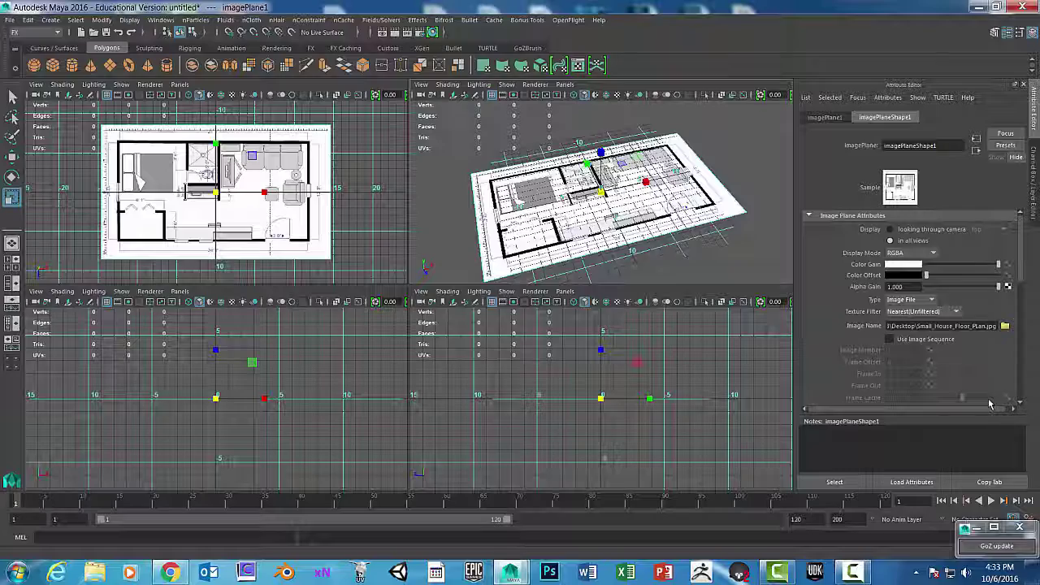
key("ctrl+a")
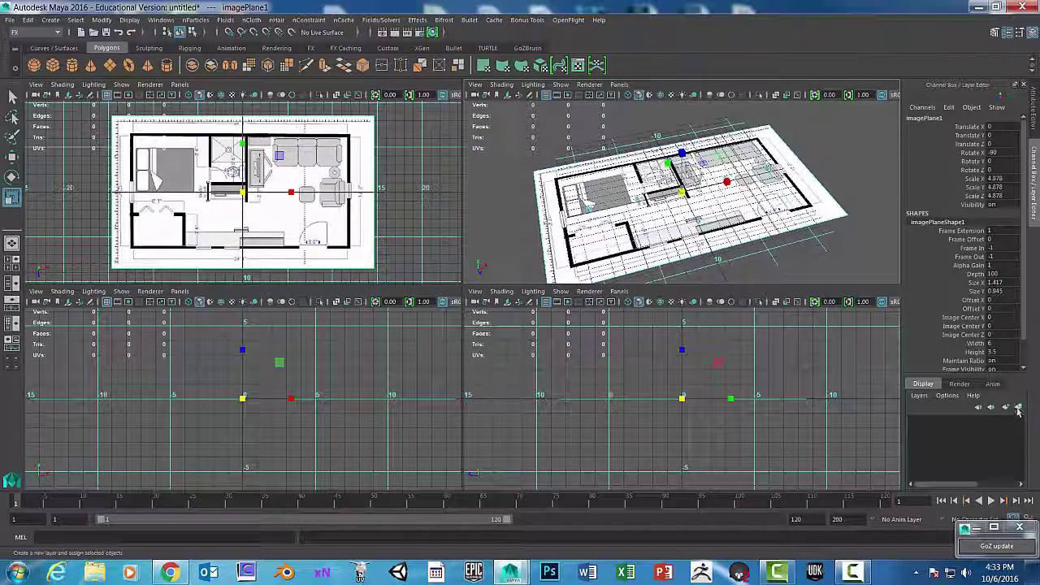
left_click(1019, 408)
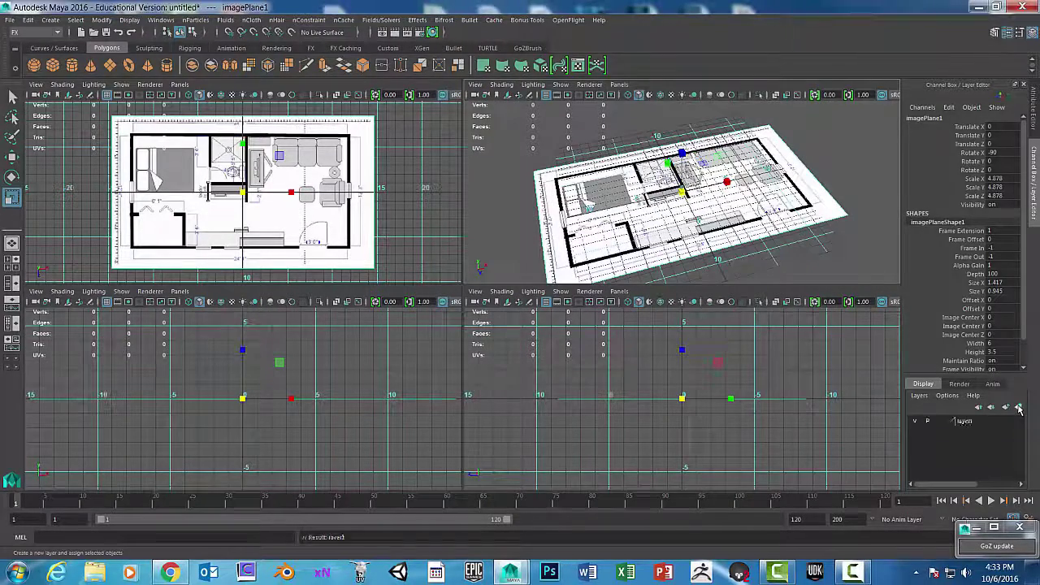
Step: Set the floor plan's display layer to Reference and test whether the image plane can still be selected
left_click(940, 421)
left_click(940, 422)
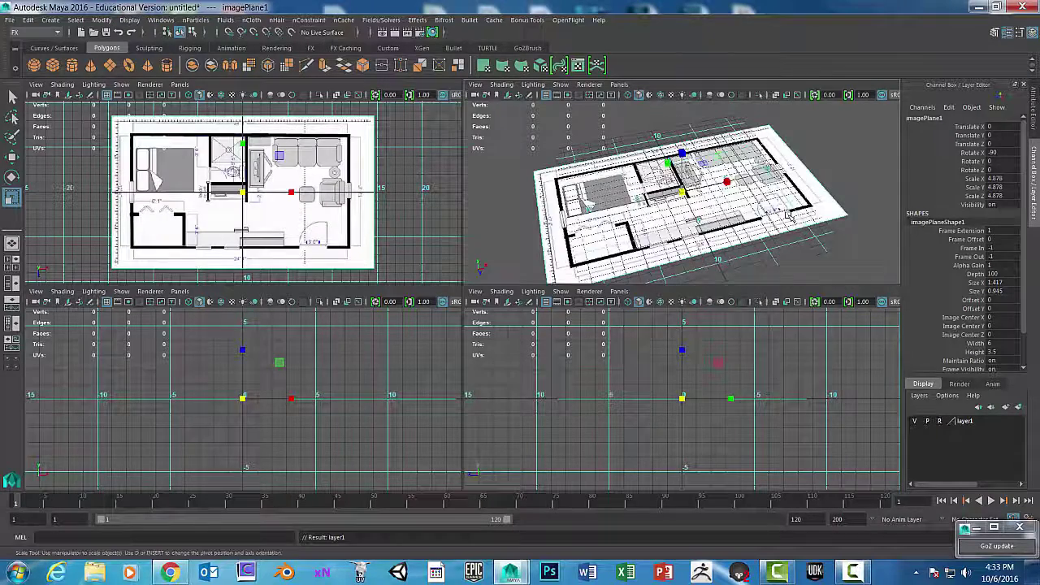
left_click(830, 244)
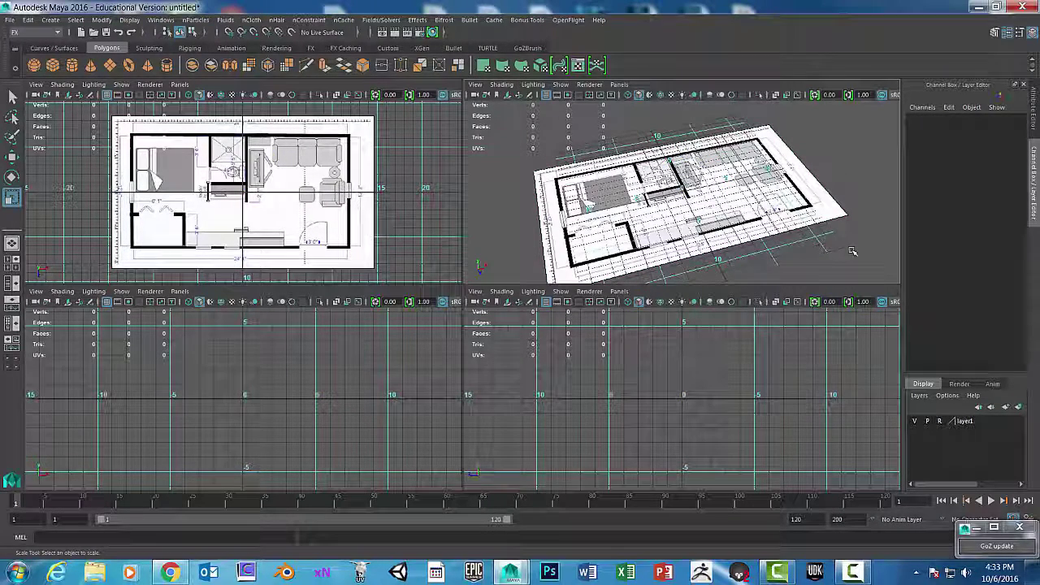
left_click(940, 422)
left_click_drag(843, 193, 849, 237)
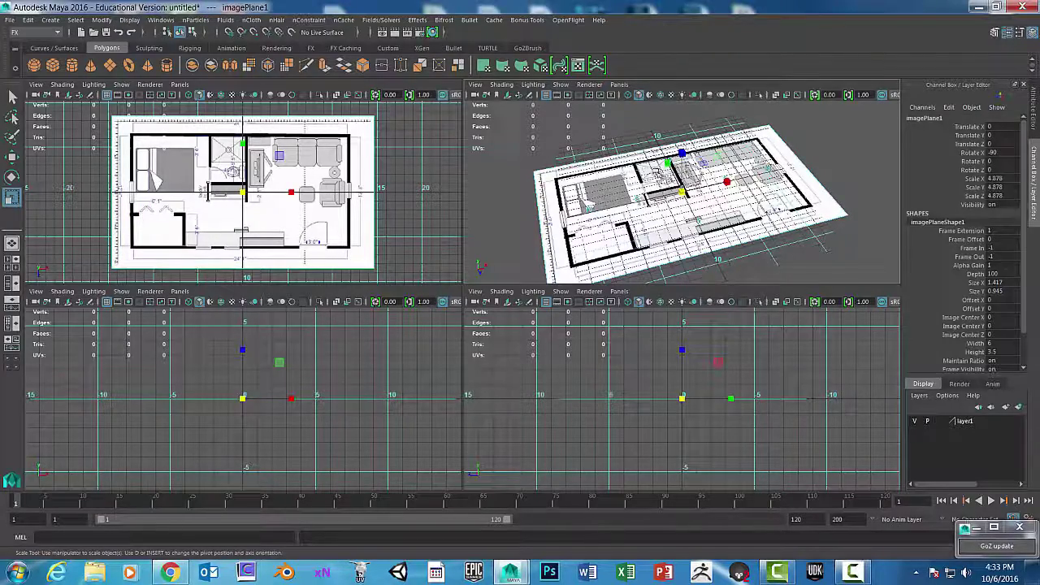
Step: Lower the floor plan image plane to -1.949 in Translate Y and set its display layer back to Reference
key("w")
left_click_drag(682, 151, 684, 165)
left_click_drag(242, 373, 242, 375)
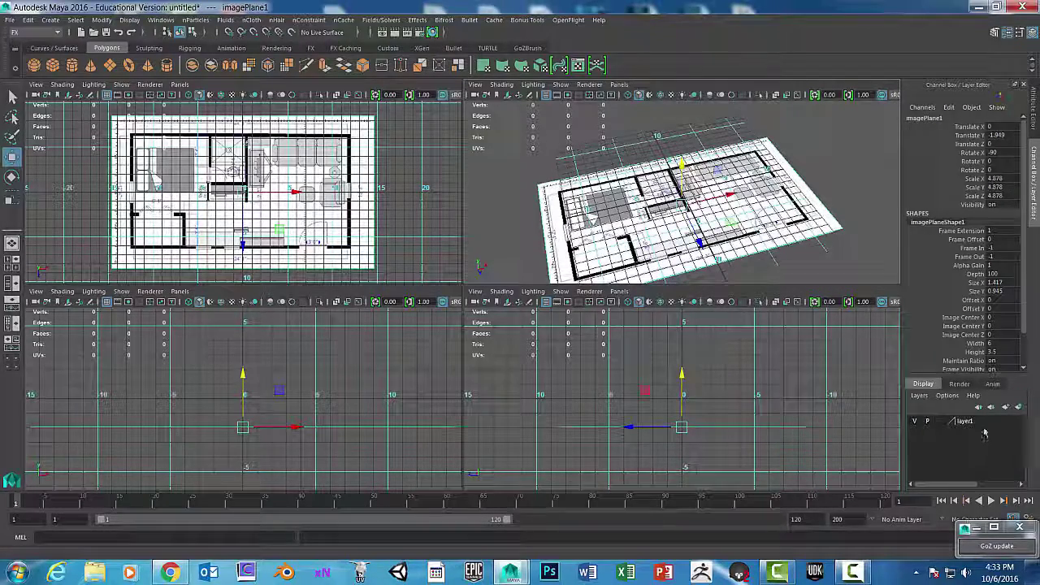
left_click(939, 420)
left_click(939, 420)
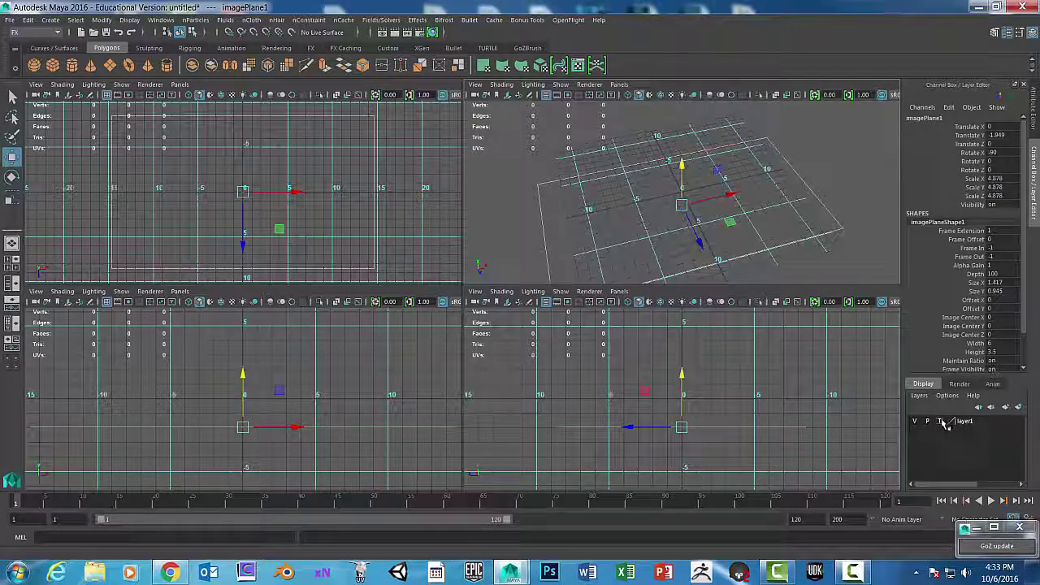
left_click(398, 124)
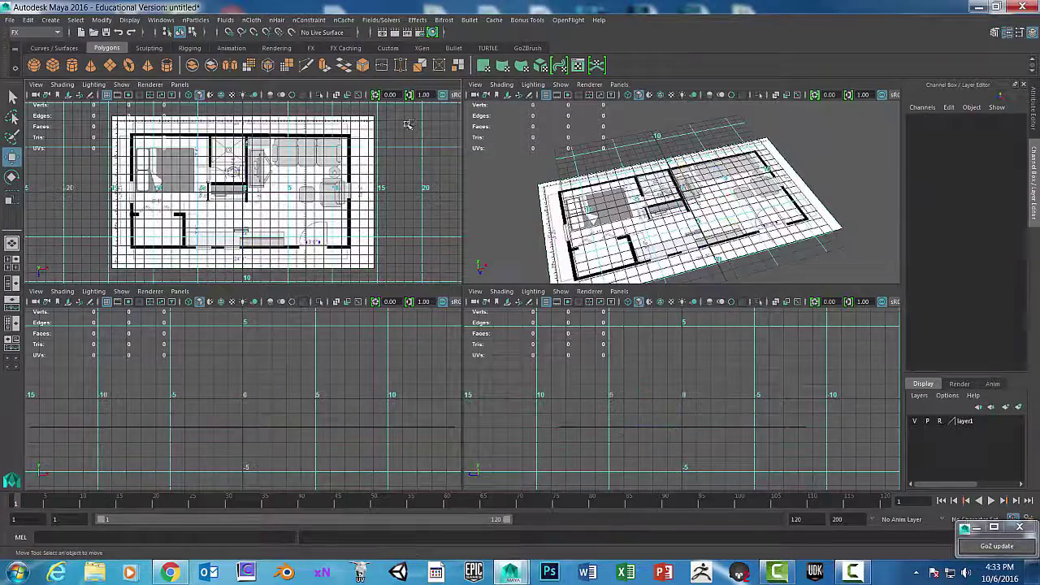
Step: Maximize the top view and hide its grid so only the floor plan is displayed
key("space")
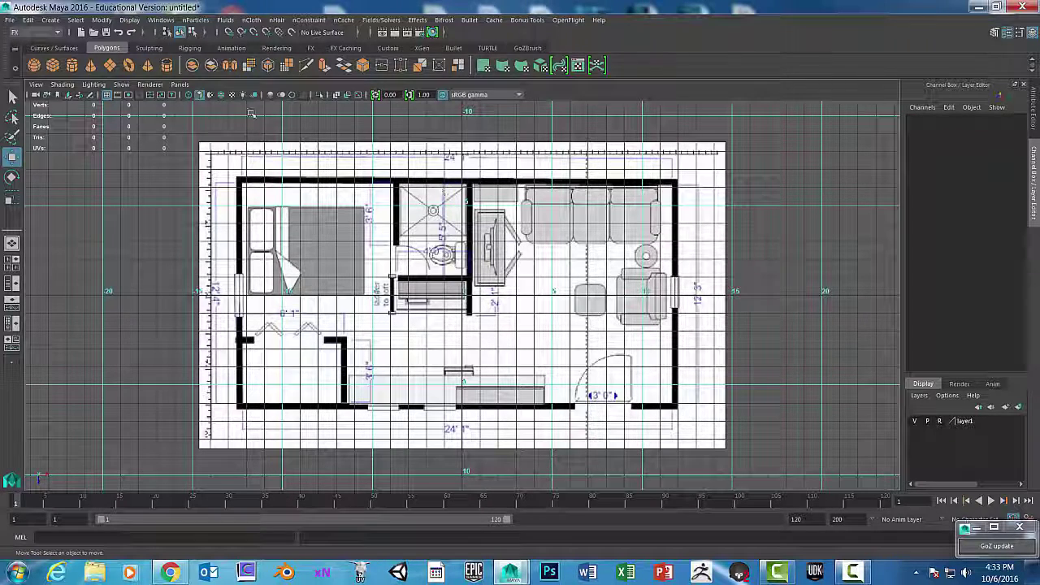
left_click(121, 85)
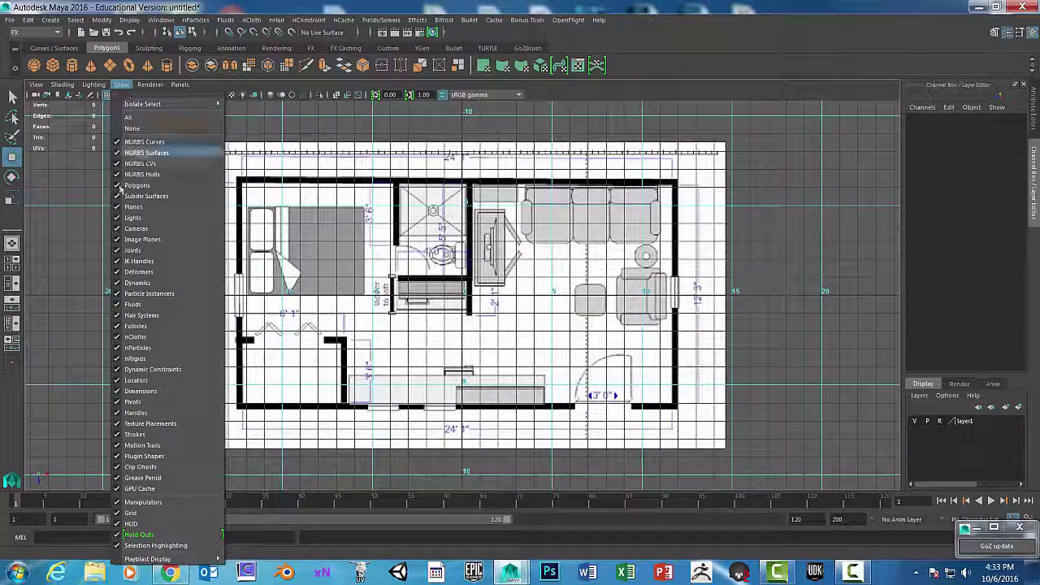
left_click(135, 512)
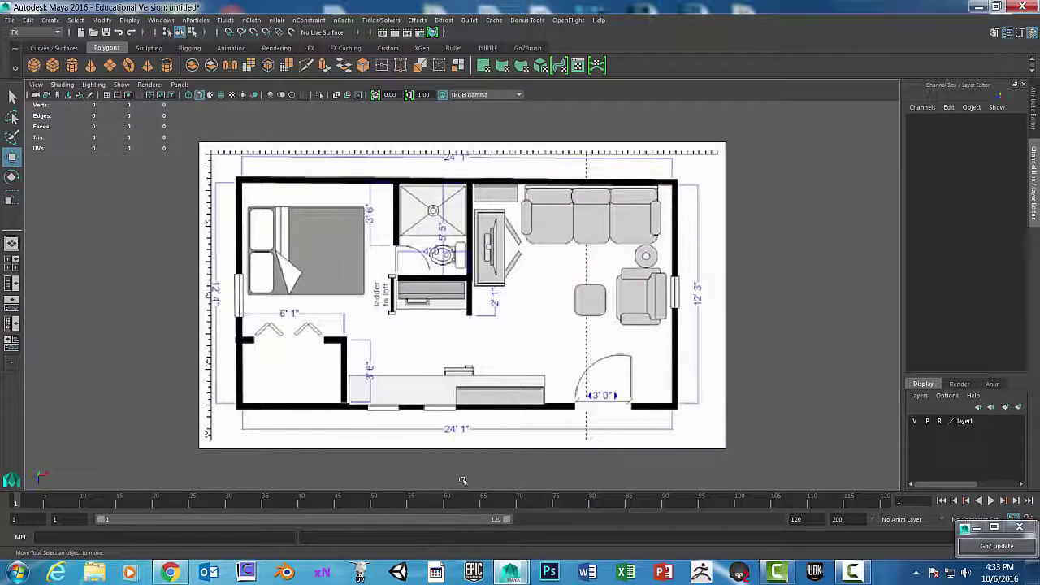
middle_click_drag(748, 344, 762, 336, "alt")
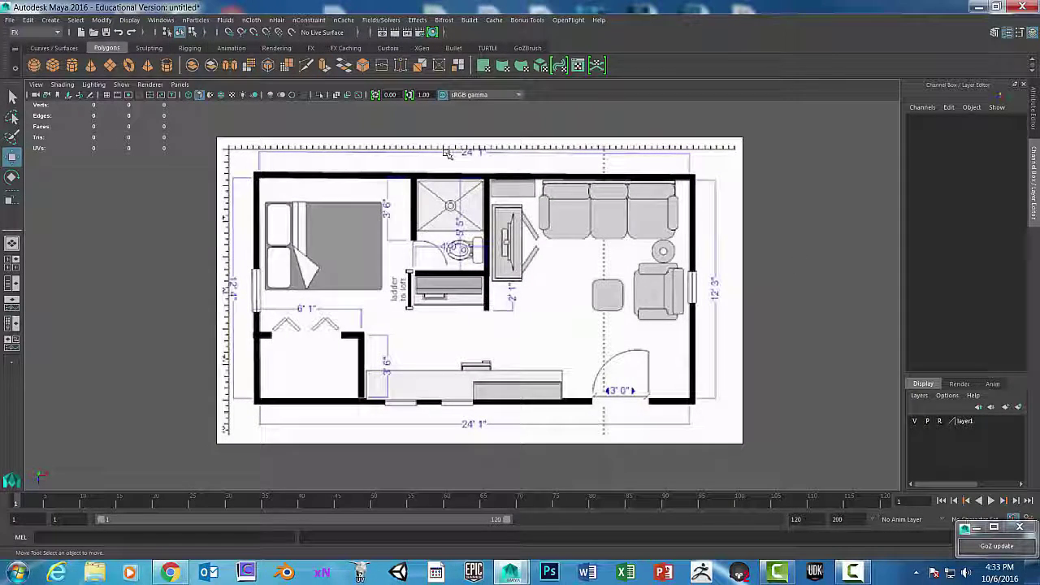
Step: Start the Create Polygon tool with its settings open, switch the top view to wireframe display, and close the settings
key("space")
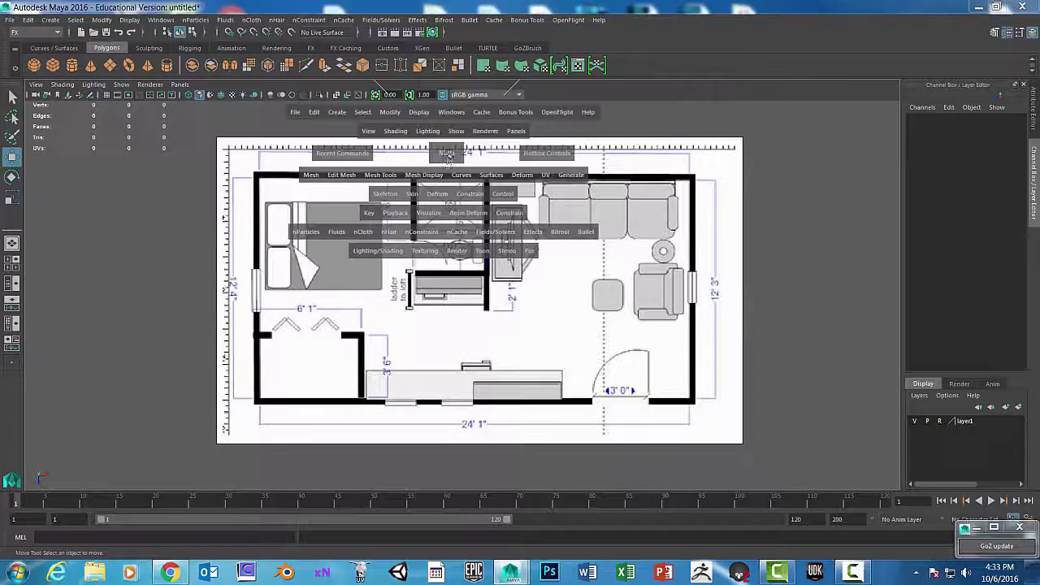
left_click(386, 176)
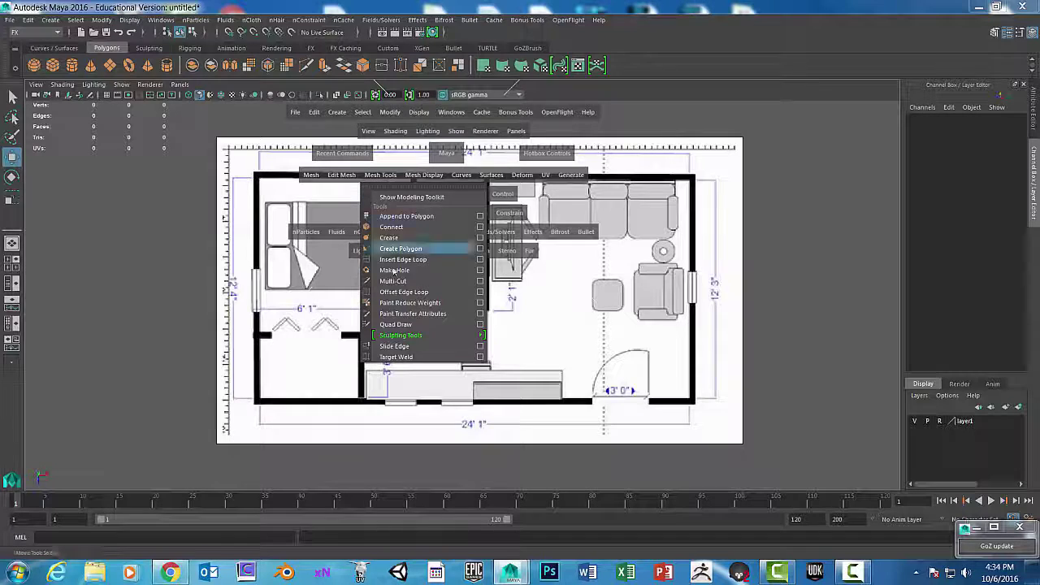
left_click(479, 252)
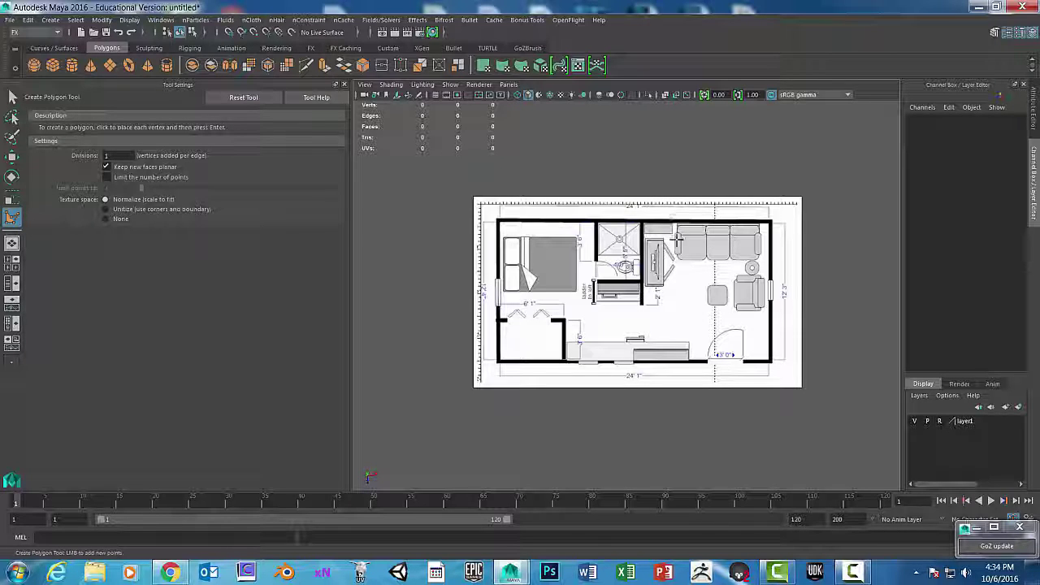
key("4")
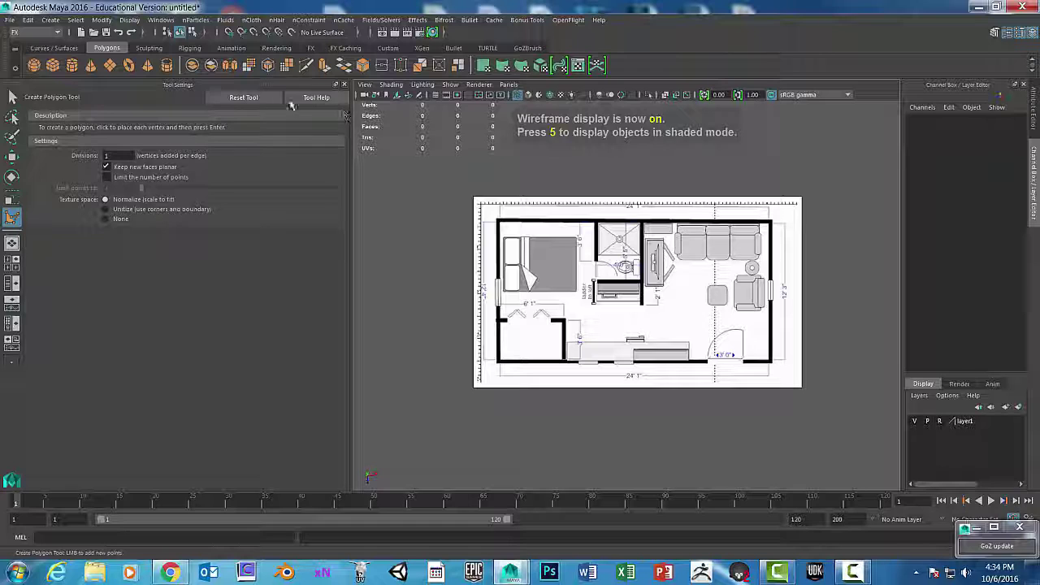
left_click(344, 85)
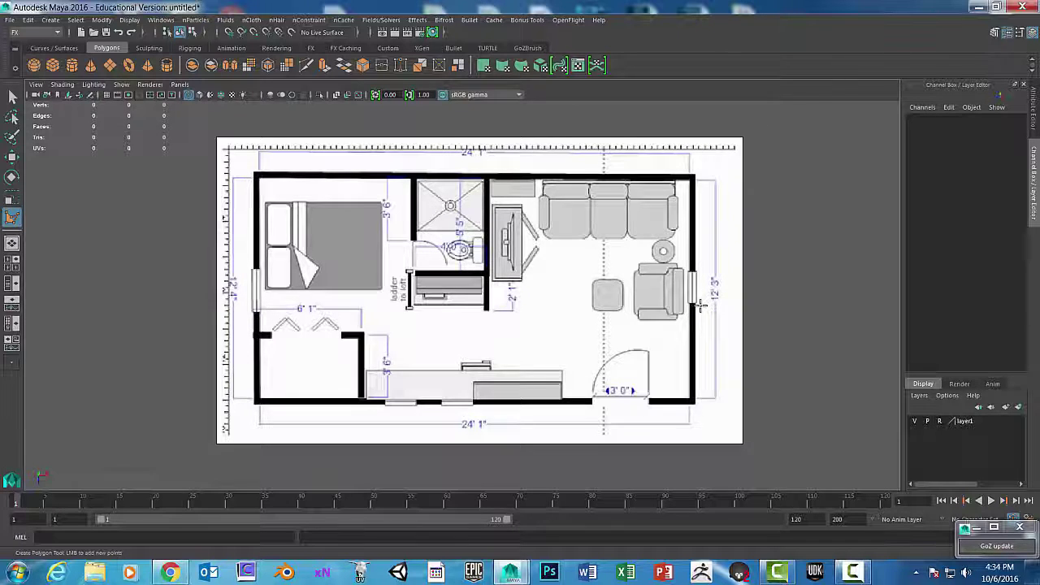
Step: Trace the wall section from the living-room window around the lower corner to the front door with Create Polygon
scroll(682, 293, "up", 2)
scroll(750, 304, "up", 1)
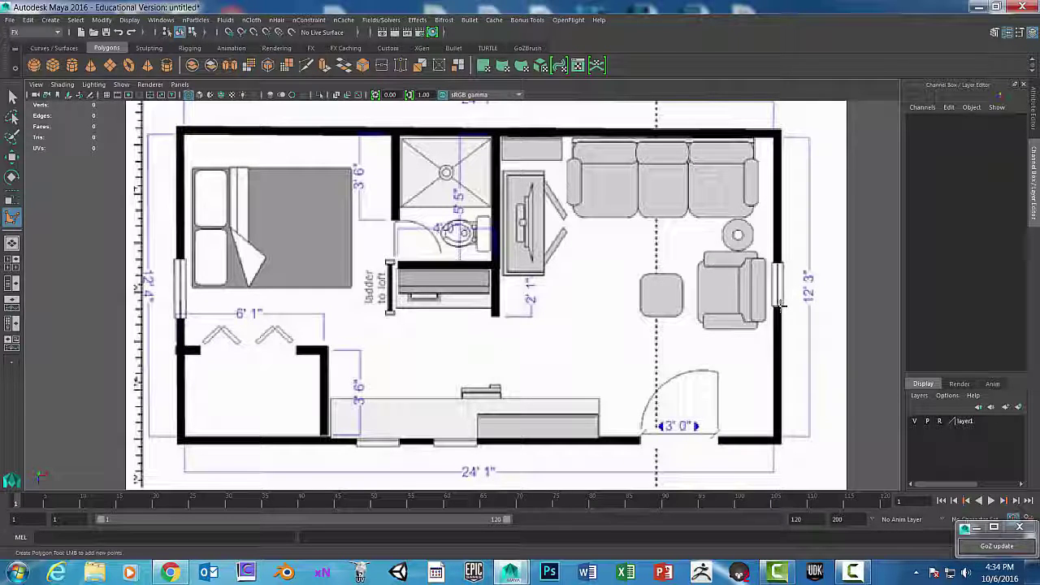
left_click(780, 305)
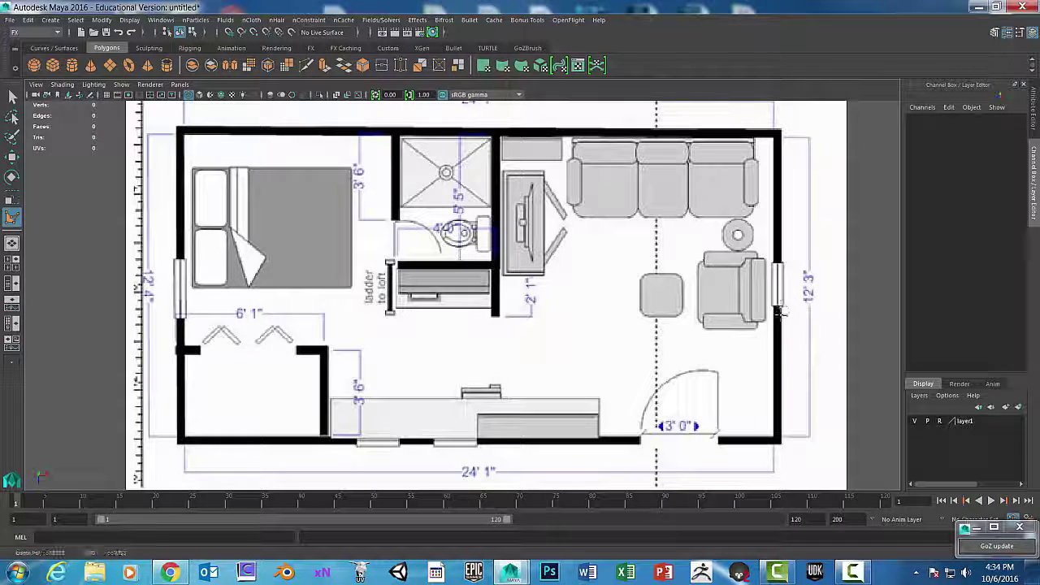
left_click(781, 442)
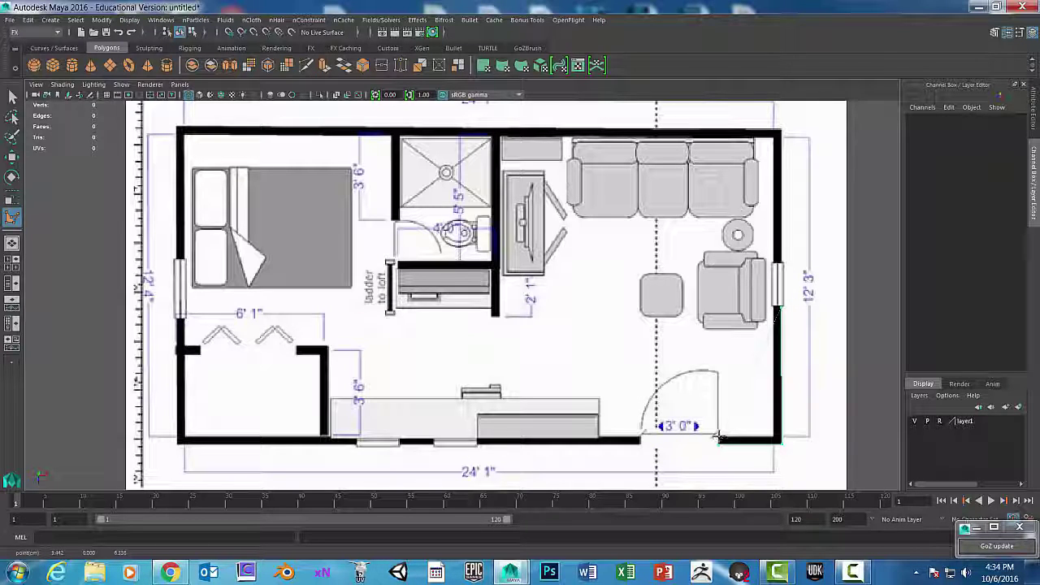
left_click(776, 439)
left_click(774, 307)
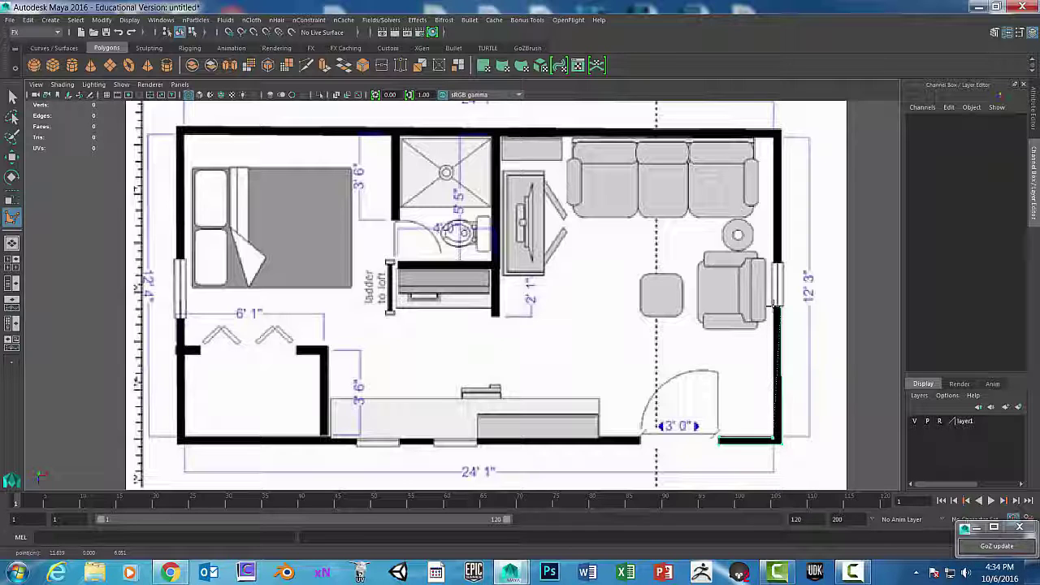
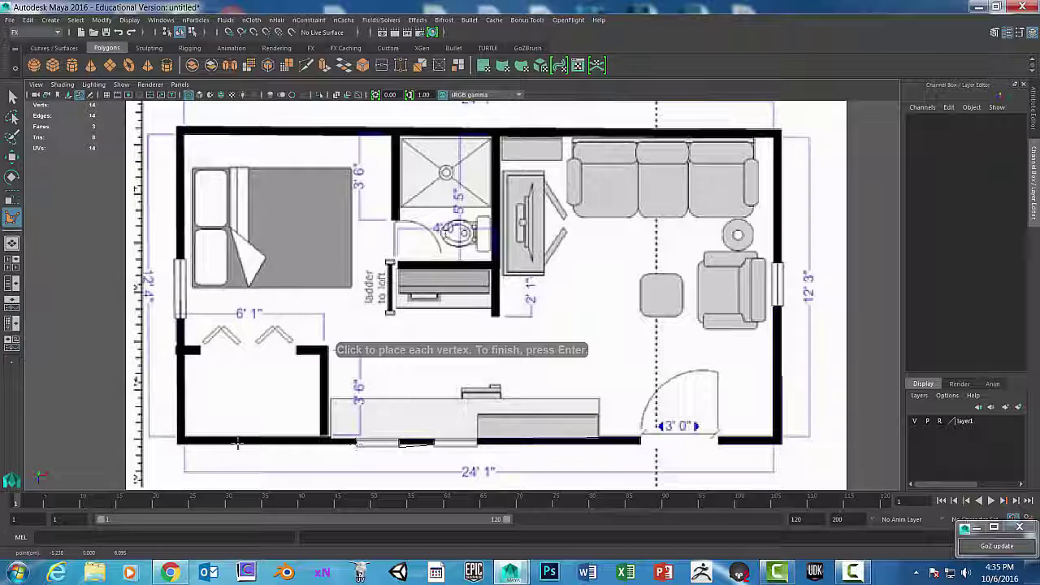
Step: Trace the closet walls and adjoining outer wall, from the bedroom window to the first kitchen window, and finish the polygon
left_click(177, 444)
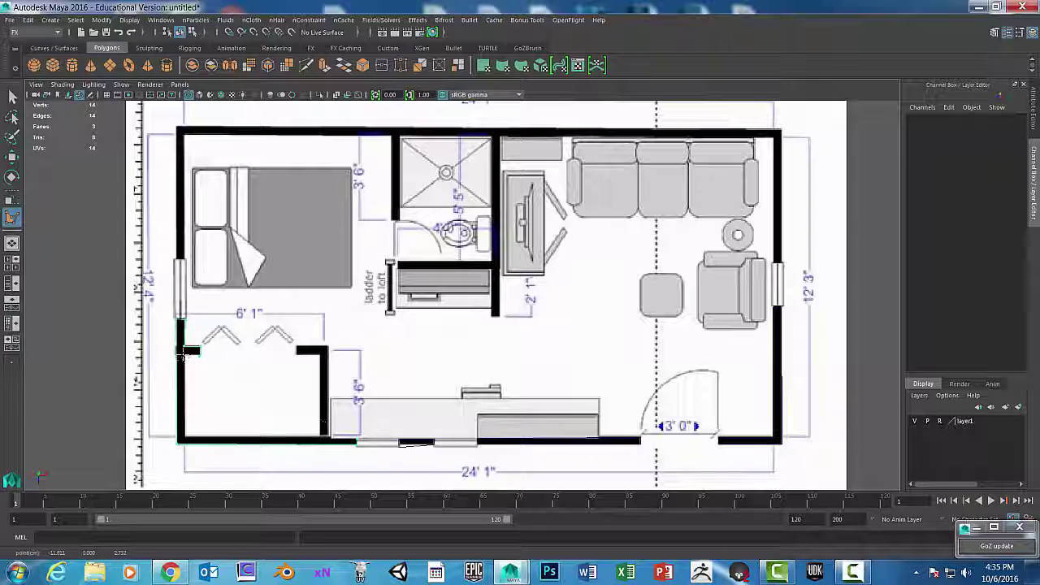
left_click(183, 437)
left_click(321, 437)
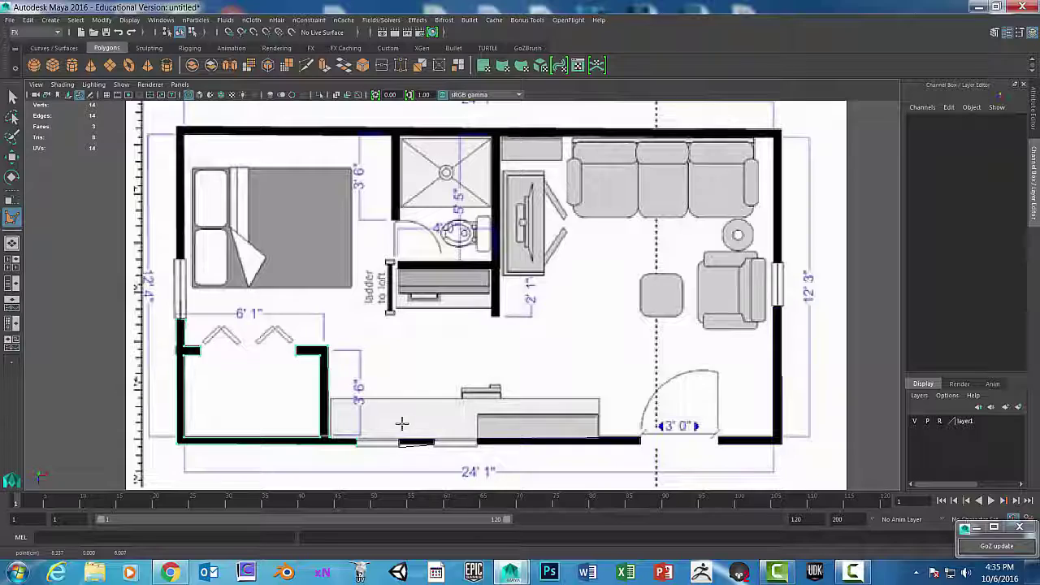
scroll(375, 418, "up", 3)
middle_click_drag(375, 418, 594, 181, "alt")
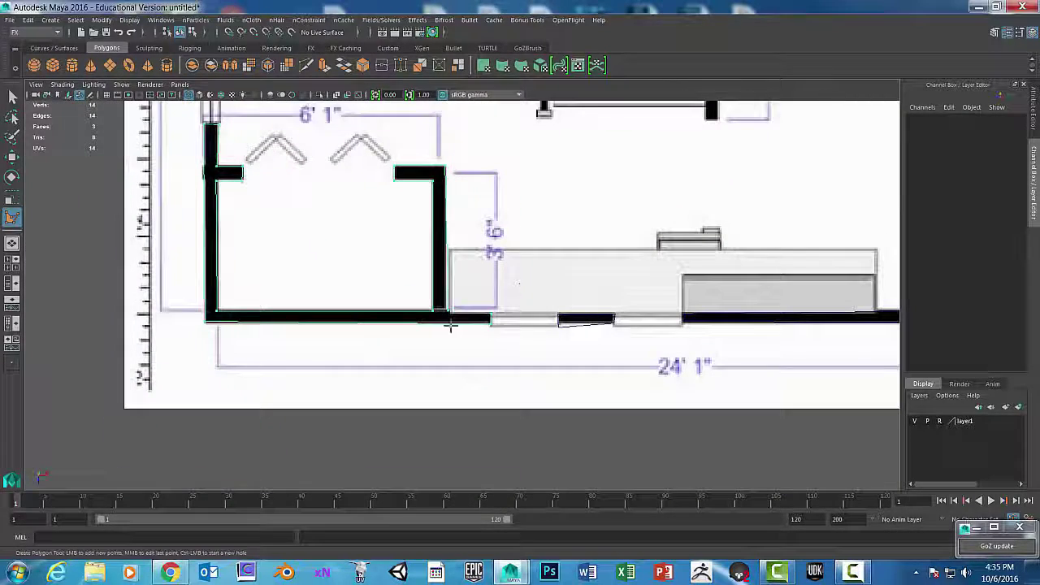
key("Return")
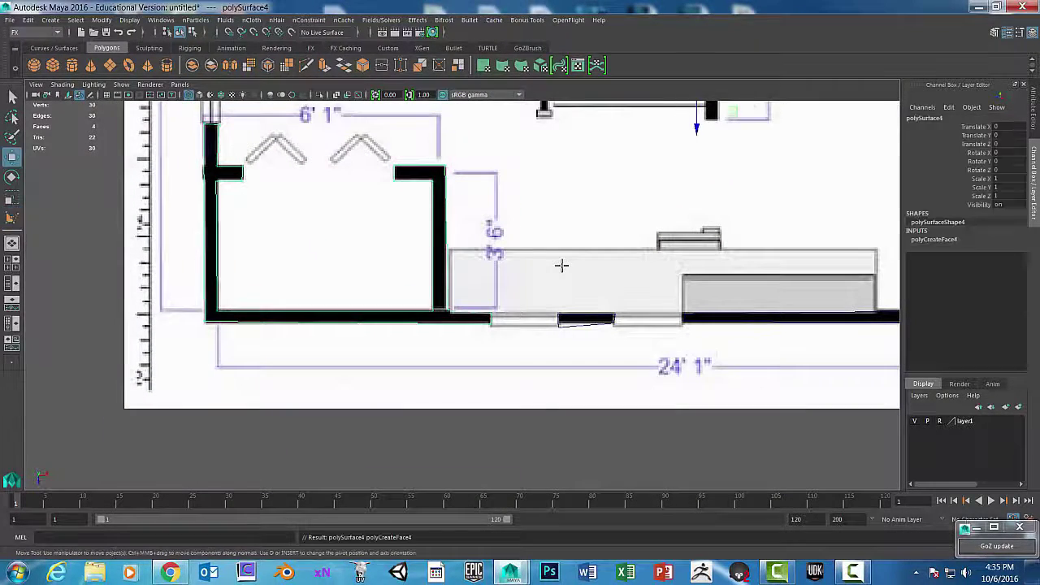
Step: Start a new wall polygon at the bedroom window and trace the outer wall around both upper corners to the living-room window
middle_click_drag(515, 184, 587, 318, "alt")
middle_click_drag(541, 271, 674, 402, "alt")
middle_click_drag(430, 223, 401, 353, "alt")
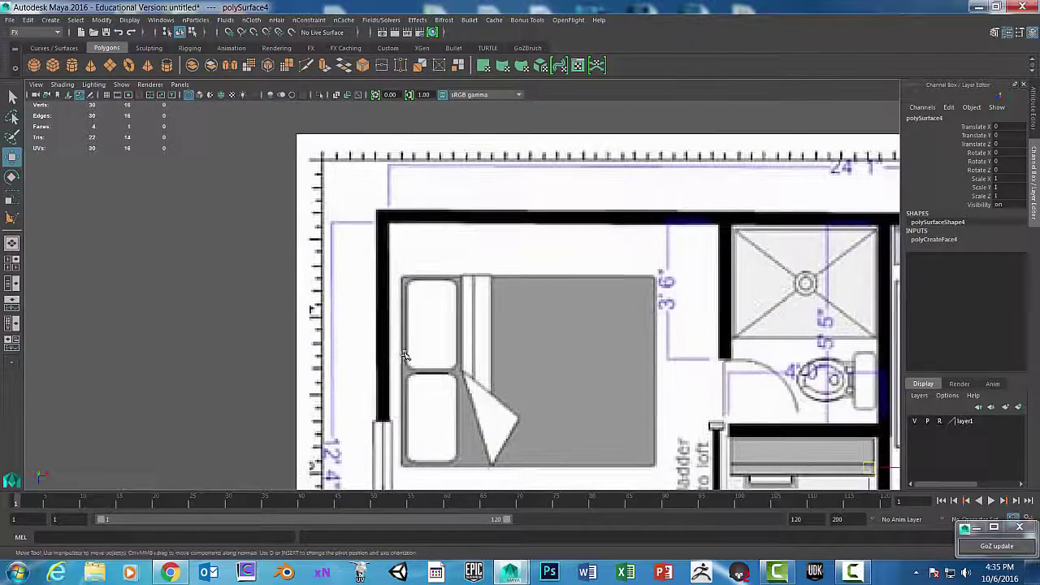
key("g")
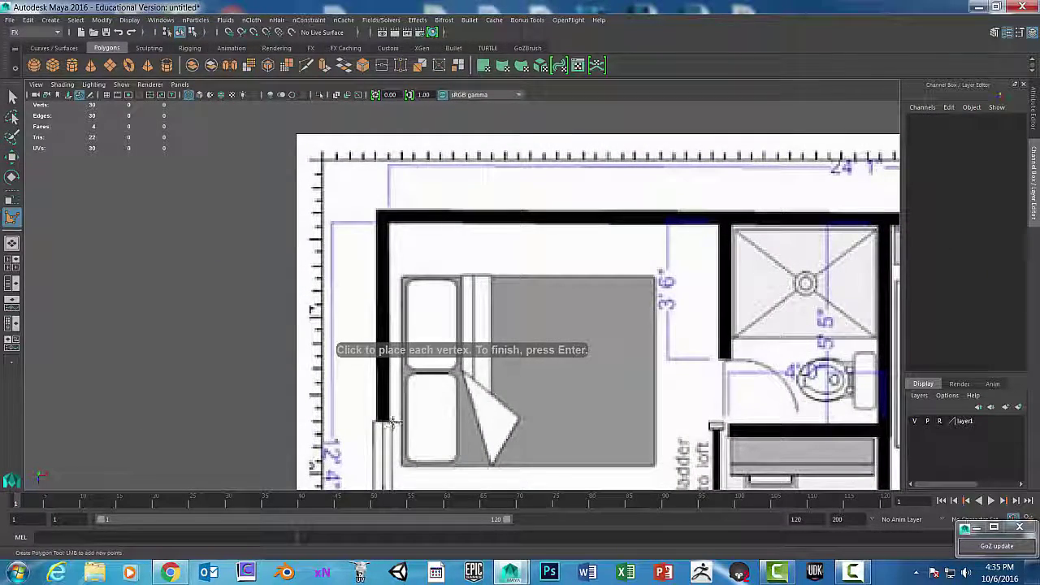
left_click(380, 420)
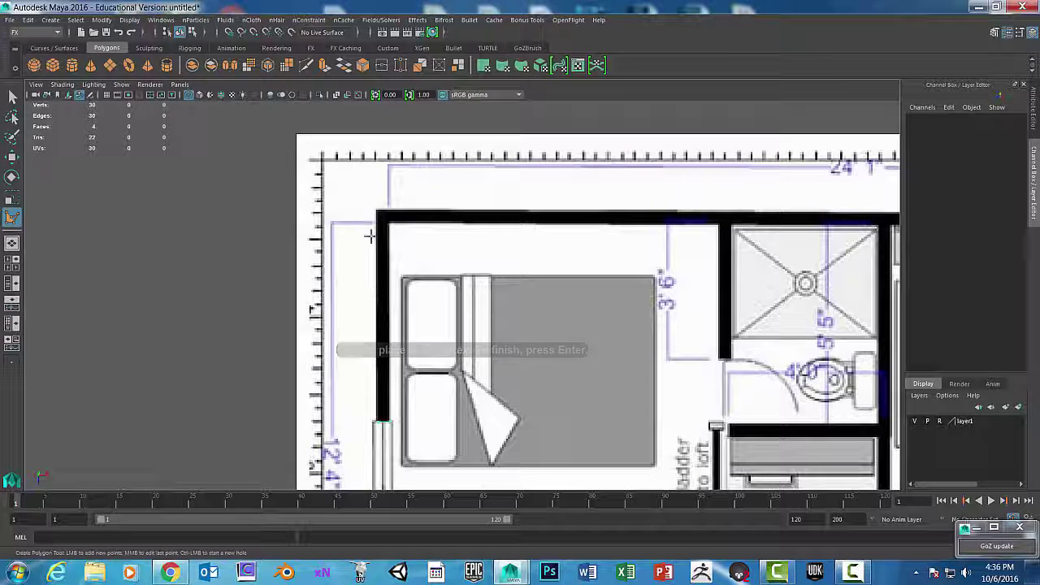
left_click(377, 210)
middle_click_drag(552, 188, 305, 206, "alt")
middle_click_drag(548, 229, 279, 226, "alt")
middle_click_drag(633, 228, 649, 202, "alt")
left_click(815, 214)
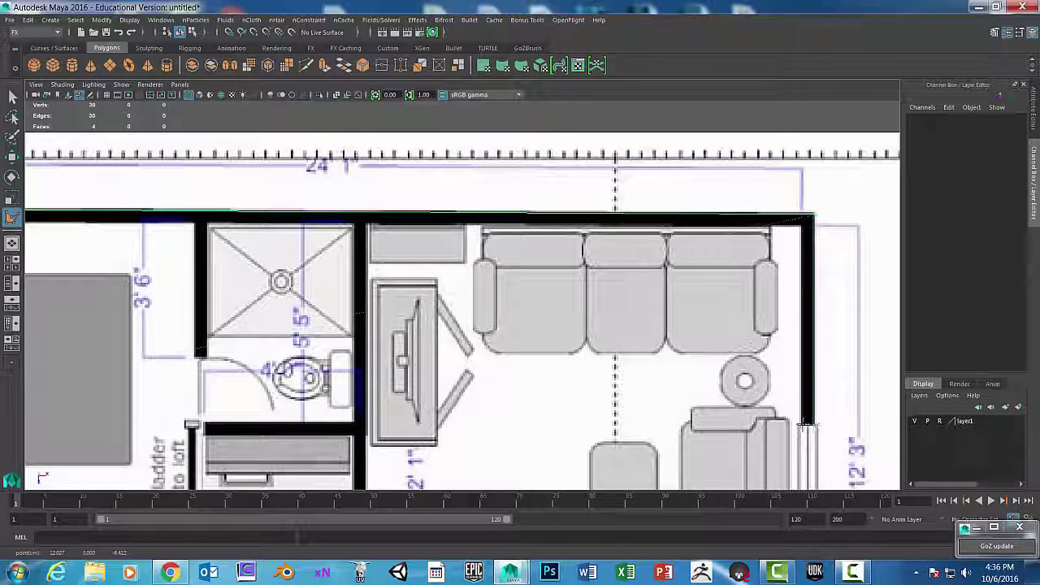
left_click(801, 221)
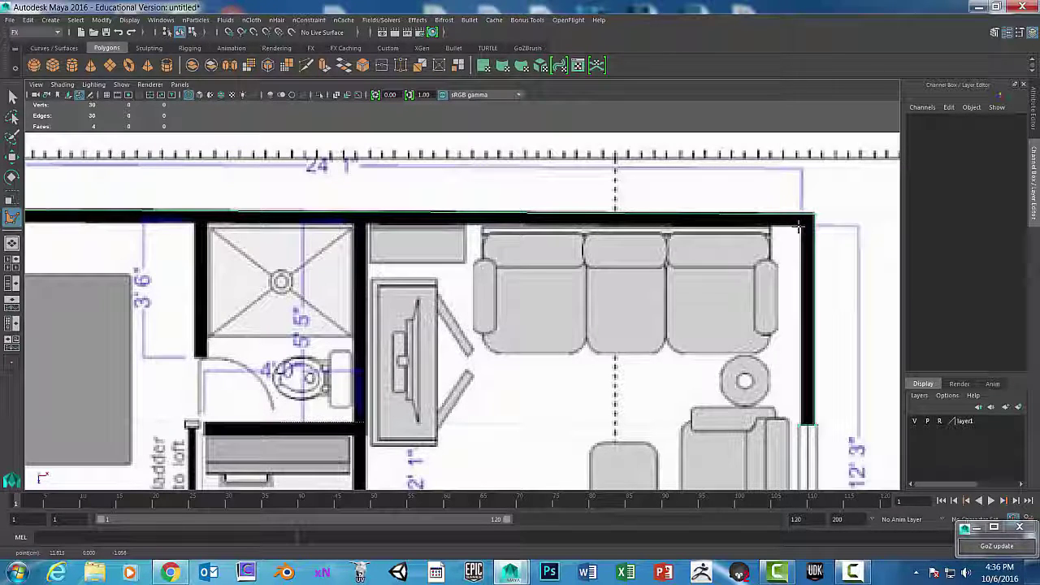
Step: Continue the polygon along the inner face behind the sofa, down the bathroom partition, and around the short wall beside the ladder
left_click(801, 226)
left_click(368, 224)
middle_click_drag(368, 225, 368, 75, "alt")
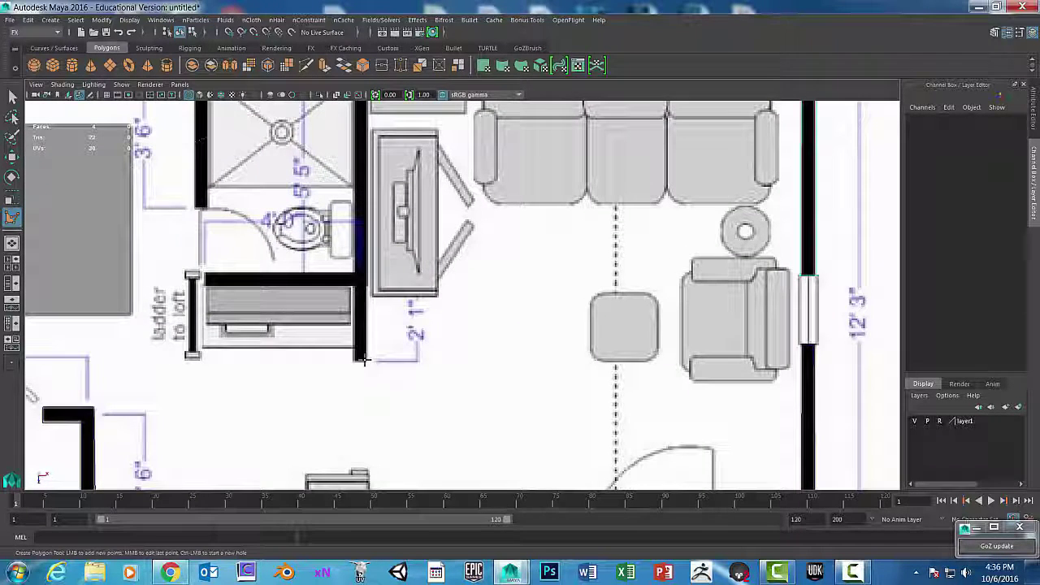
left_click(363, 363)
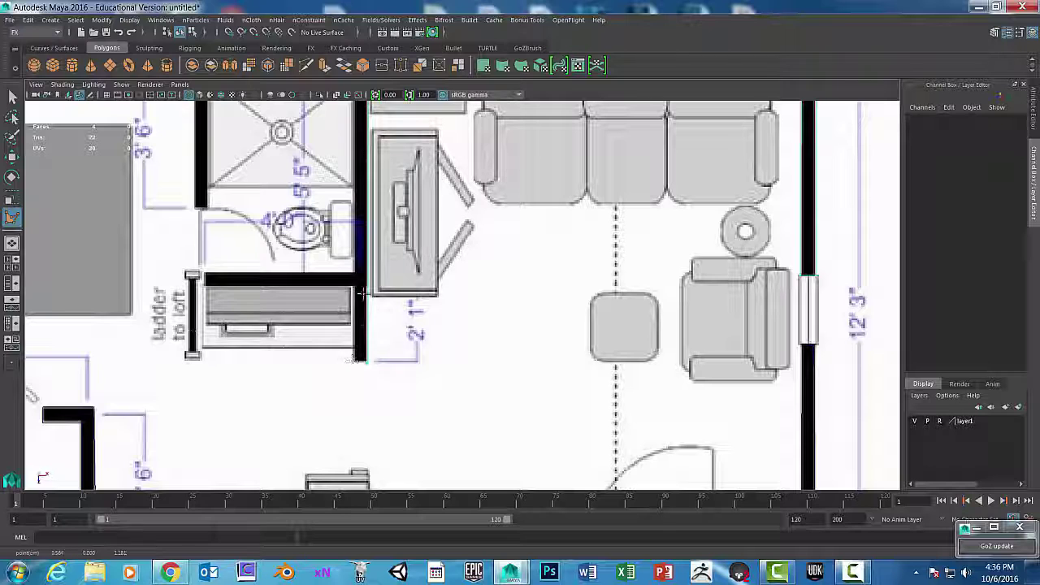
left_click(205, 276)
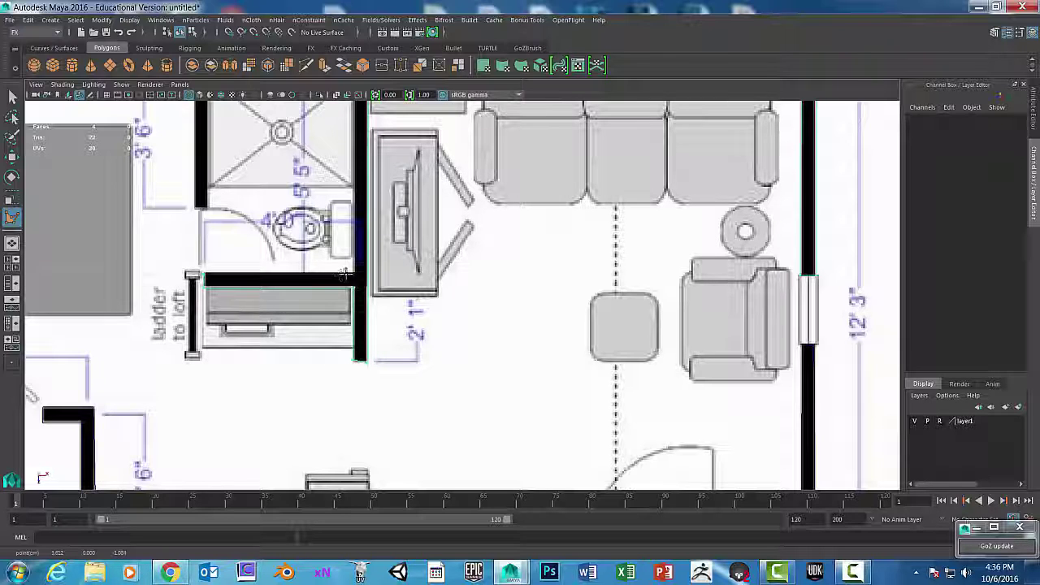
Step: Trace the inside of the bathroom and bedroom walls back to the bedroom window and finish the polygon
middle_click_drag(346, 273, 450, 489, "alt")
left_click(388, 315)
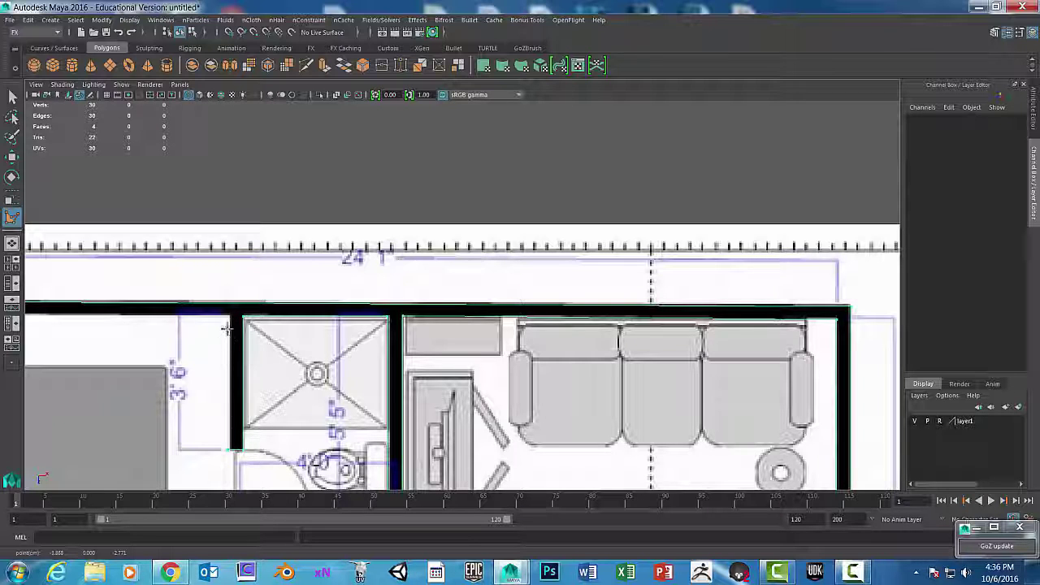
middle_click_drag(358, 272, 814, 223, "alt")
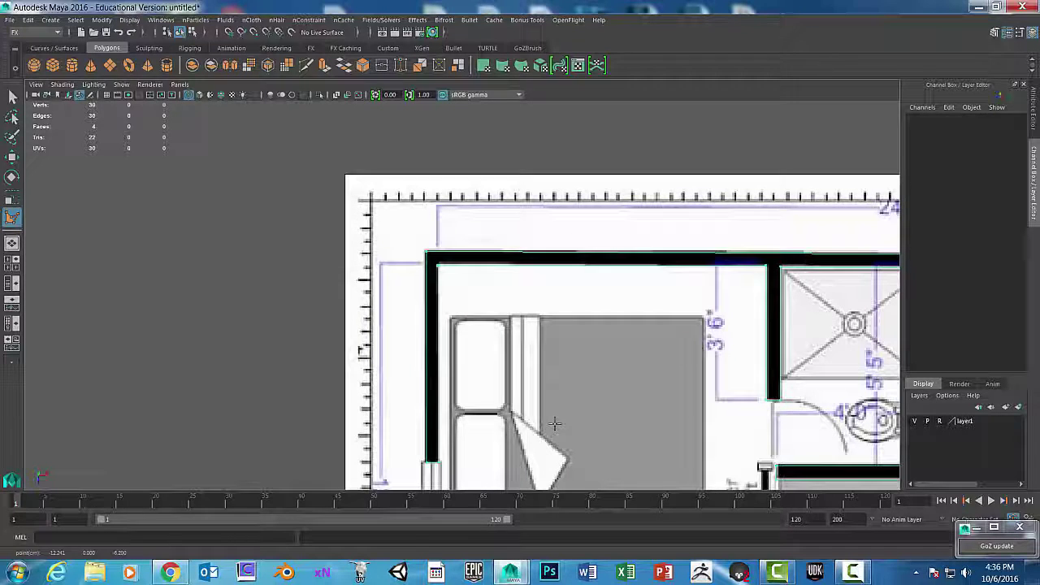
key("Return")
key("w")
Step: Examine the traced wall polygons in the perspective view and the wall segment between the kitchen windows in the top view
scroll(615, 378, "down", 5)
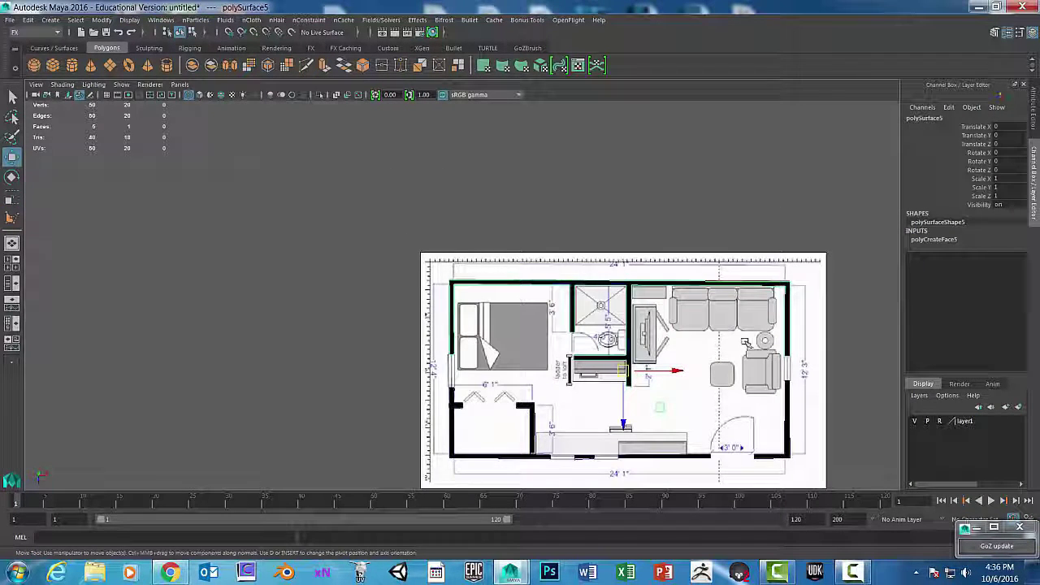
middle_click_drag(744, 346, 564, 268, "alt")
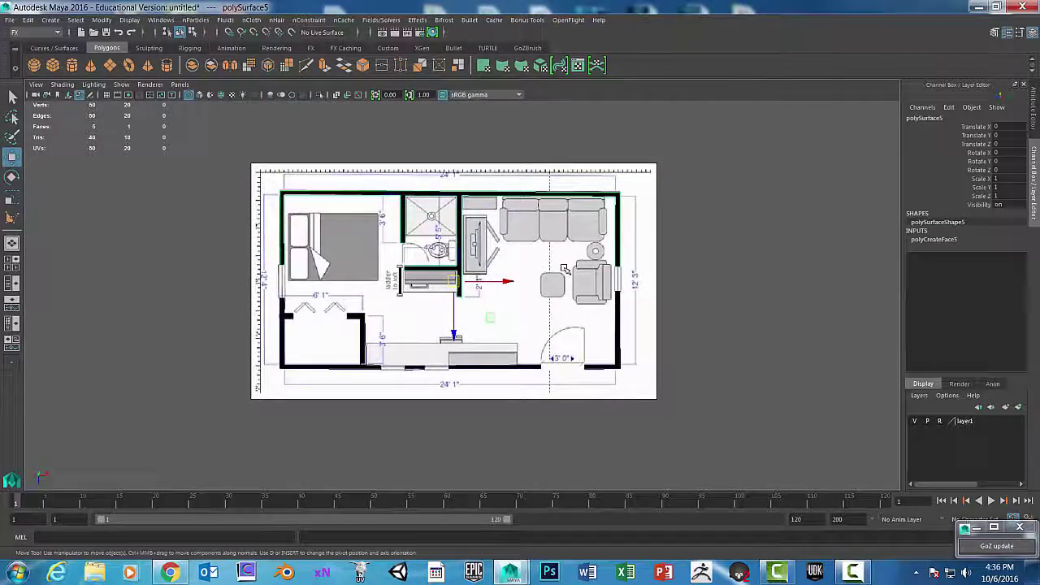
key("space")
key("space")
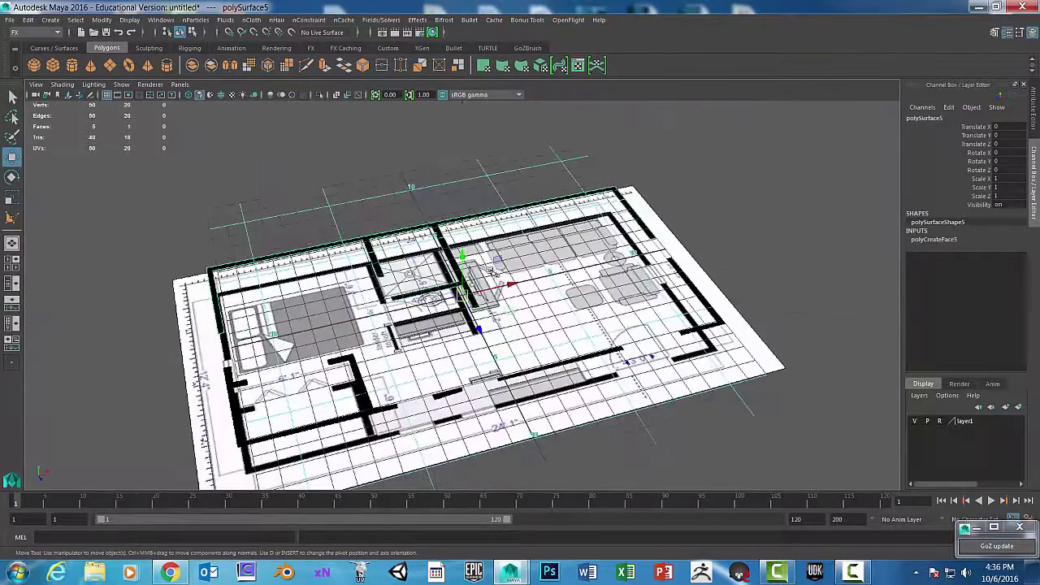
left_click_drag(560, 243, 492, 281, "alt")
scroll(555, 282, "down", 3)
key("space")
key("space")
key("space")
key("space")
scroll(414, 230, "up", 5)
middle_click_drag(576, 140, 719, 32, "alt")
scroll(569, 158, "up", 6)
scroll(638, 183, "down", 10)
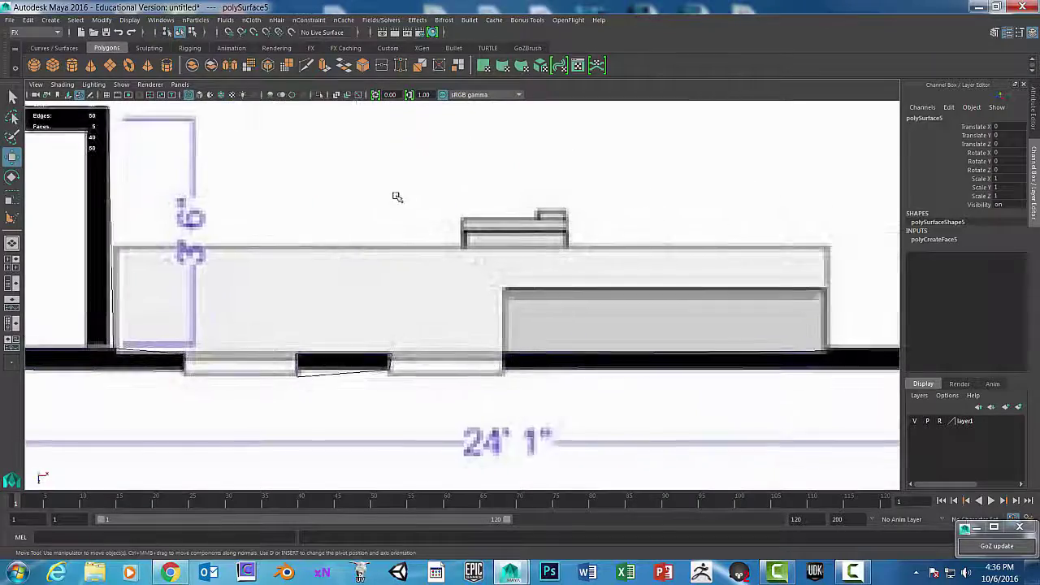
Step: Switch the large upper wall polygon to vertex editing and hide the layer holding the reference image
scroll(450, 255, "down", 1)
middle_click_drag(451, 254, 489, 240, "alt")
scroll(497, 274, "up", 2)
scroll(489, 239, "down", 1)
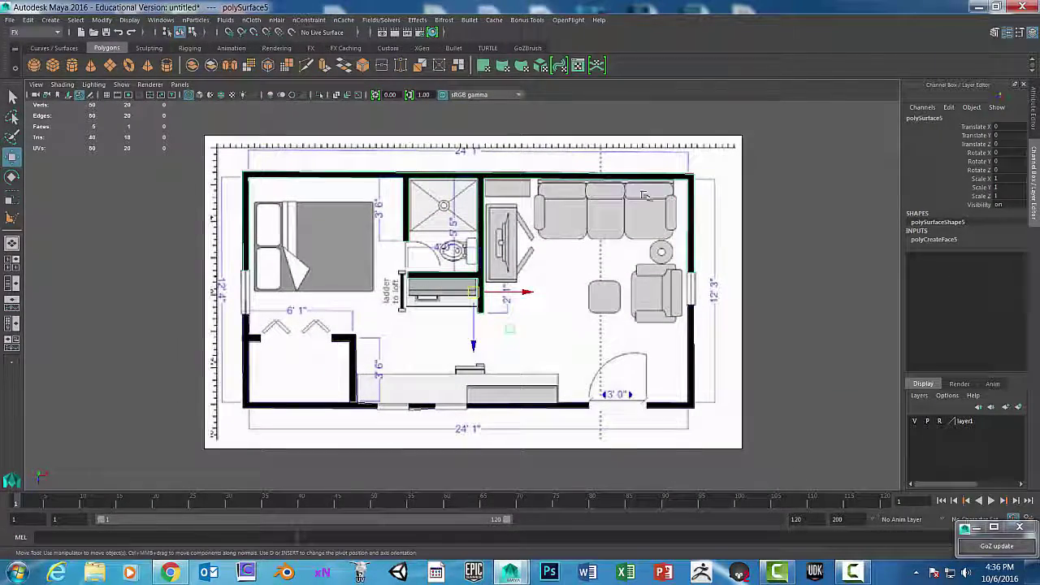
right_click(668, 180)
right_click_drag(624, 178, 621, 179)
scroll(474, 324, "up", 3)
middle_click_drag(473, 323, 255, 561, "alt")
middle_click_drag(439, 397, 697, 228, "alt")
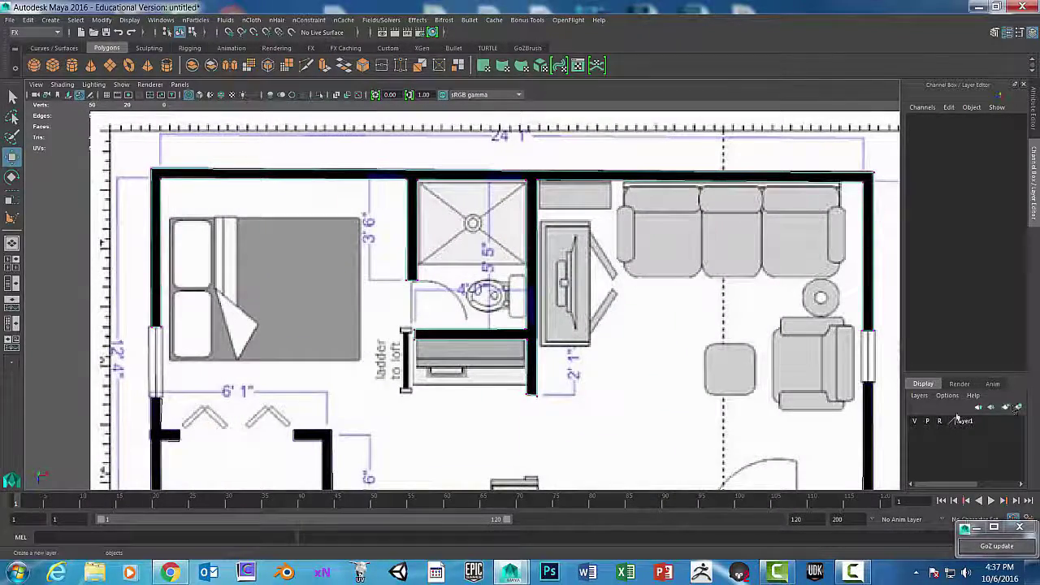
left_click(915, 422)
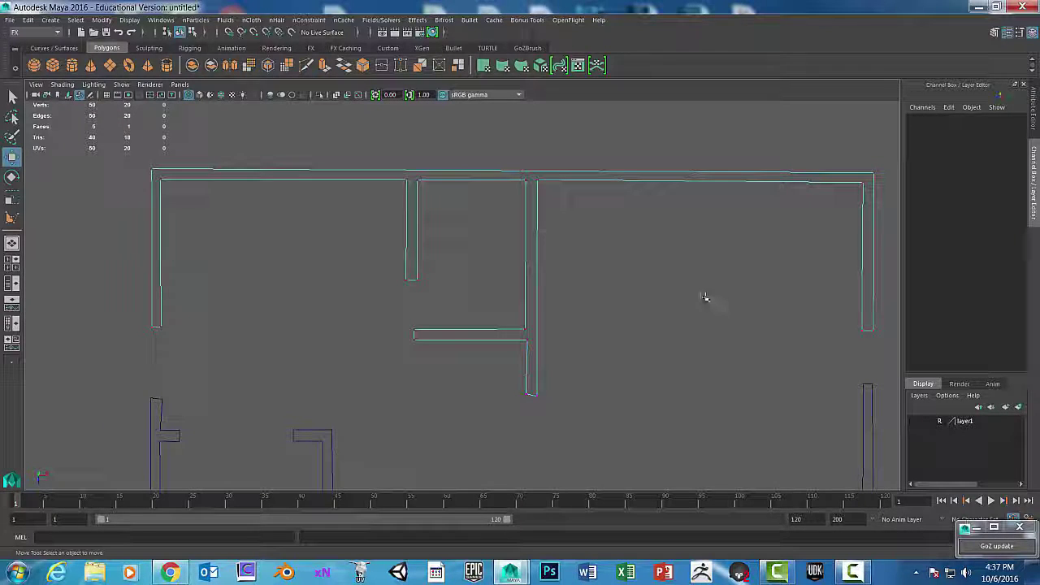
Step: Straighten the outer edge of the upper wall by moving its right corner vertex level with the left corner
middle_click_drag(623, 318, 599, 378, "alt")
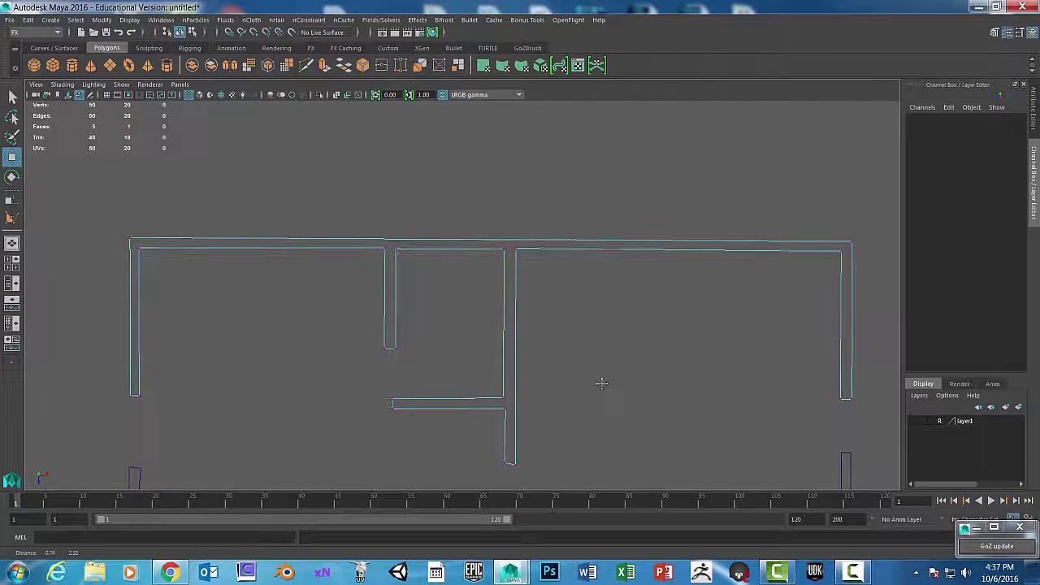
left_click(856, 241)
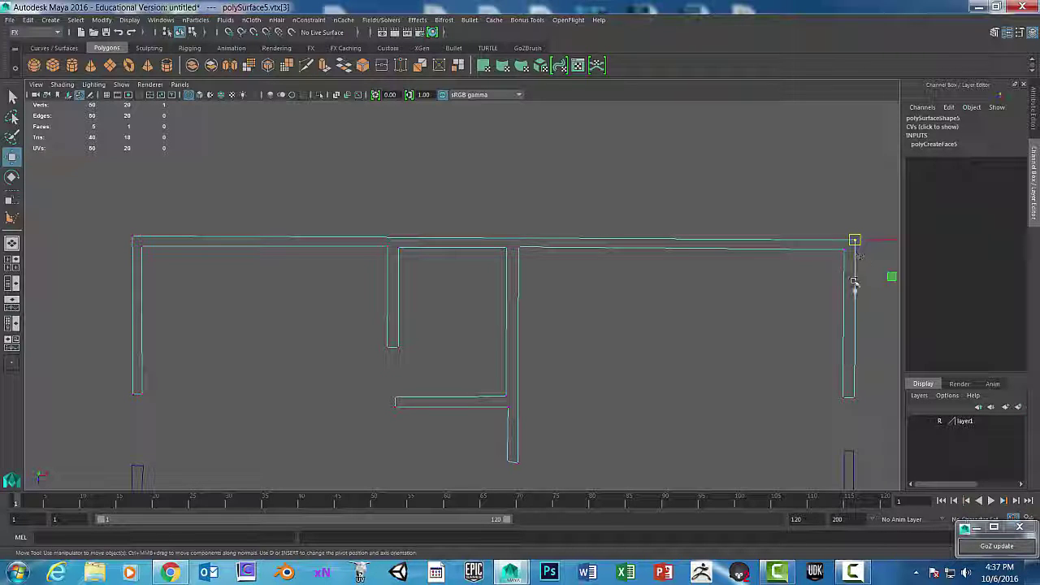
left_click_drag(858, 293, 849, 290)
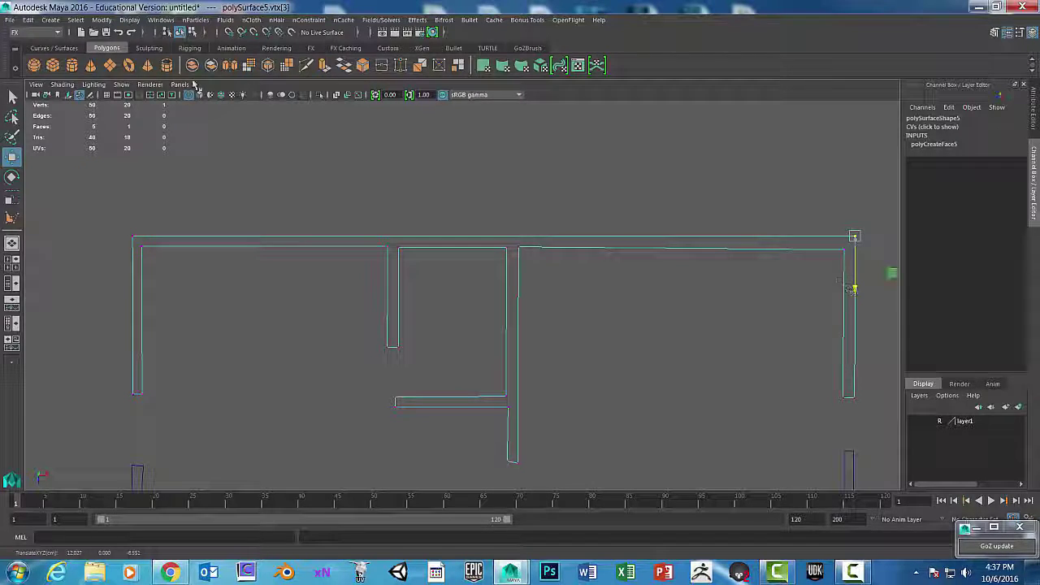
Step: Show the grid in the top view, hiding its perspective and orthographic numbers and darkening the grid lines to black
left_click(121, 84)
left_click(146, 511)
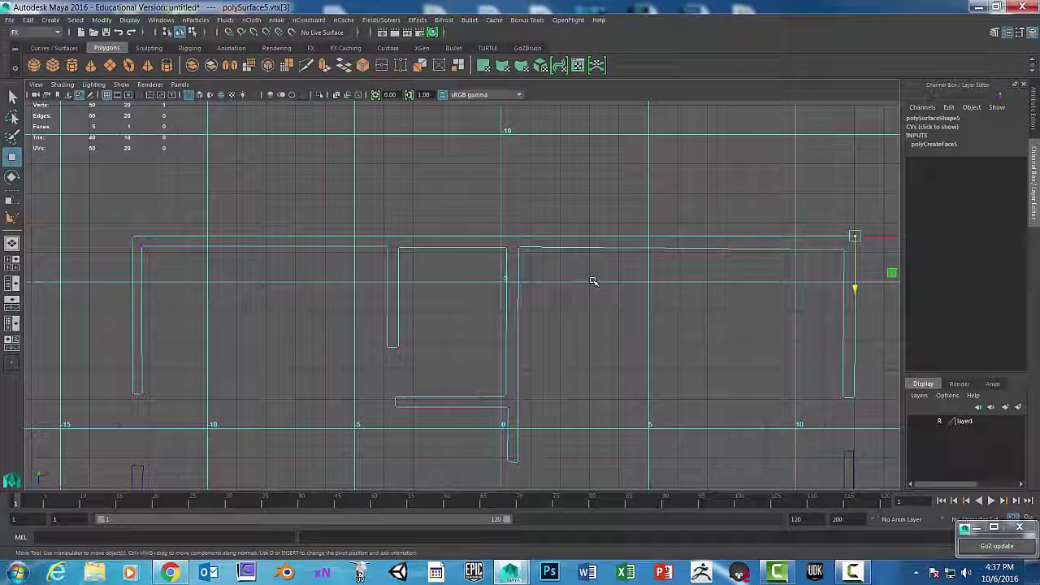
left_click(134, 20)
left_click(229, 50)
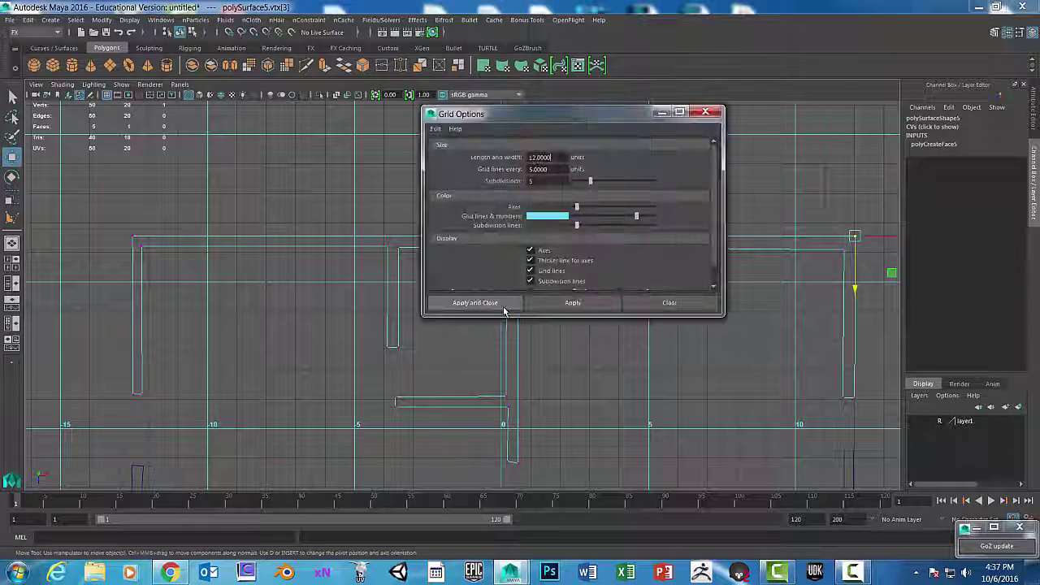
scroll(711, 248, "down", 1)
left_click(529, 271)
left_click(530, 282)
left_click(549, 302)
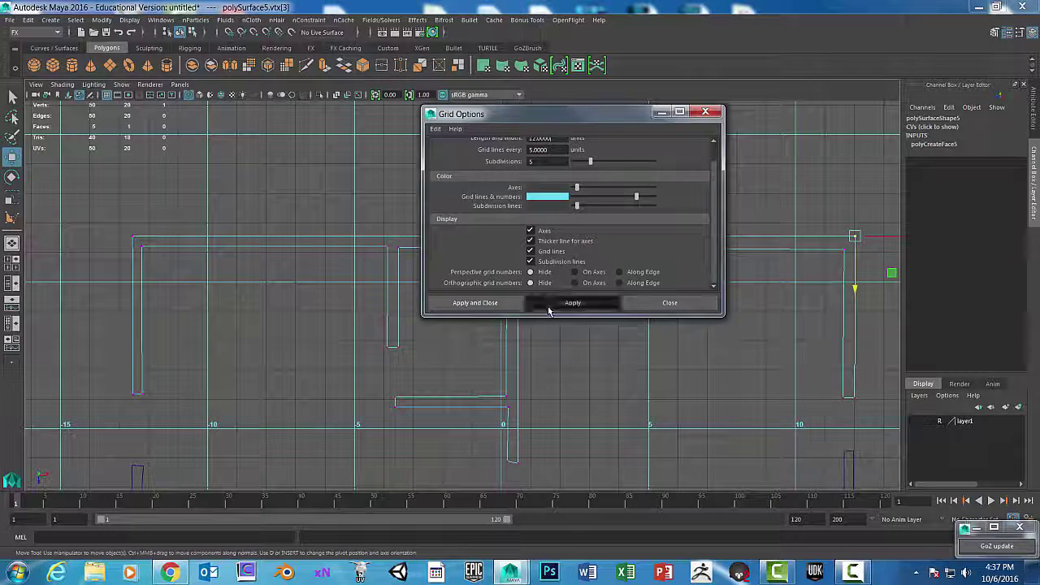
left_click_drag(637, 197, 577, 198)
left_click(478, 302)
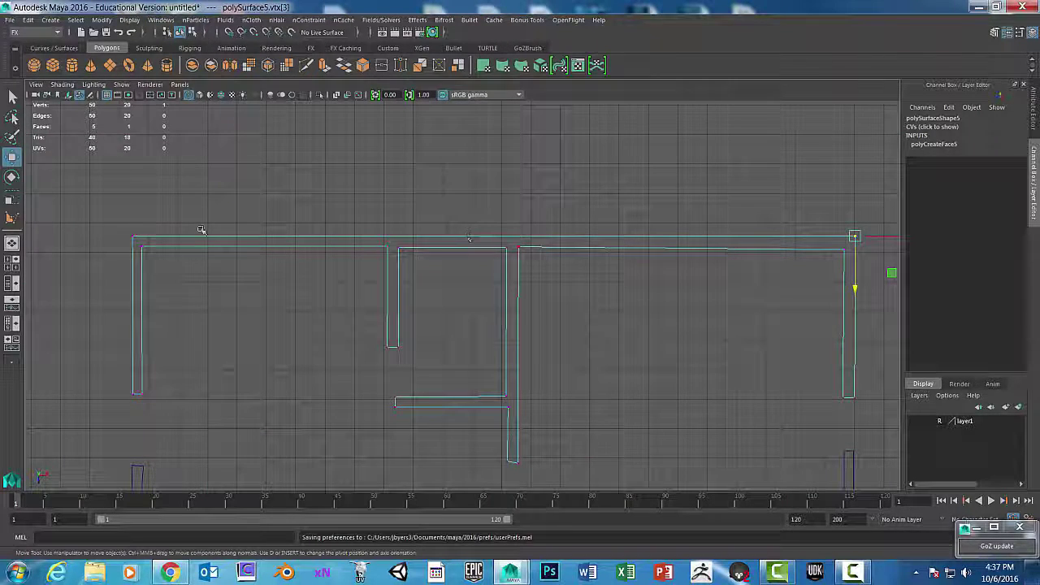
Step: Open the Move tool's snap settings and try snapping the upper wall's two outer corner vertices to the grid
left_click_drag(116, 220, 894, 238)
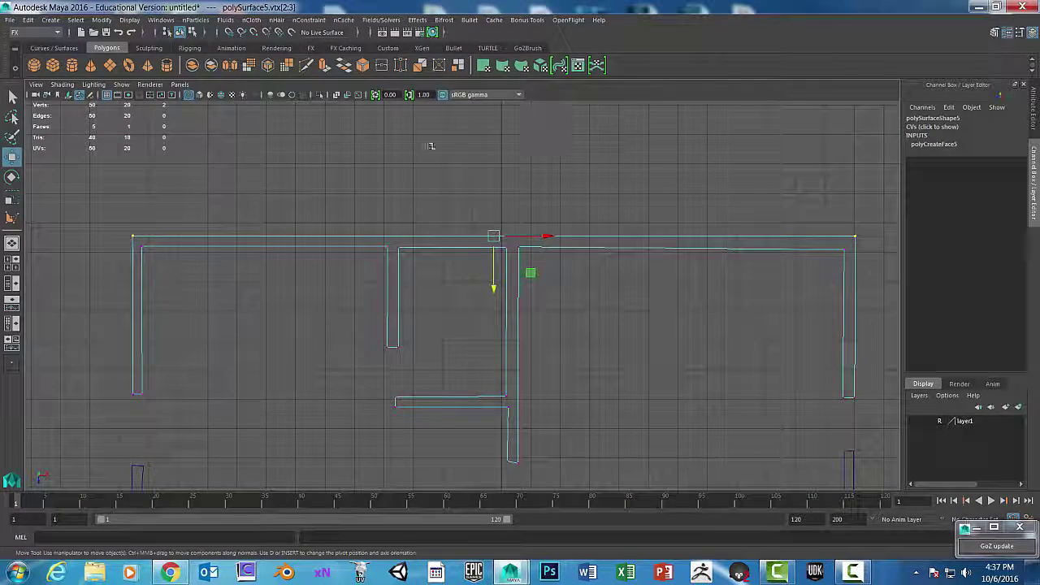
double_click(12, 156)
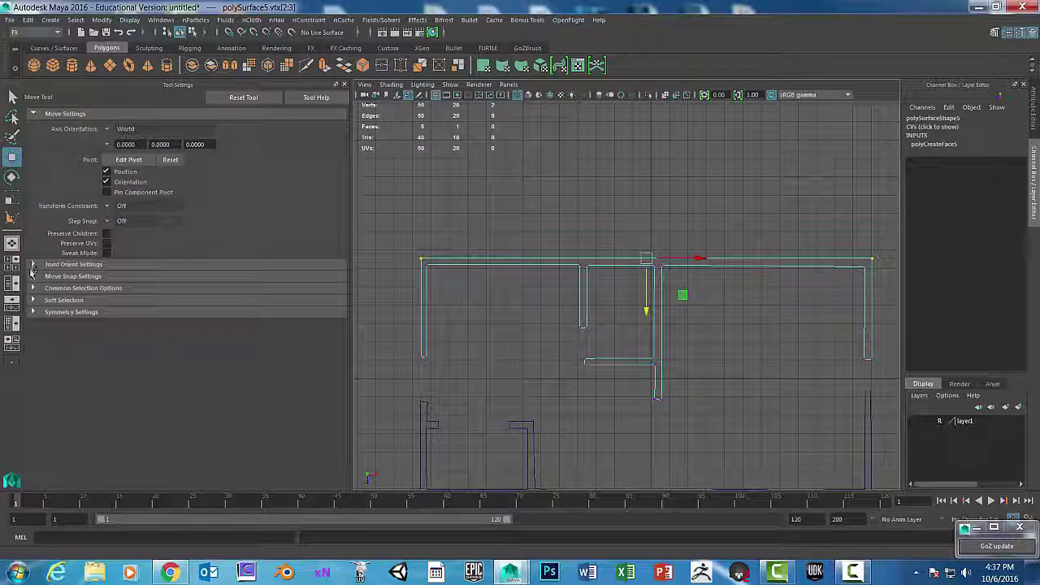
left_click(51, 276)
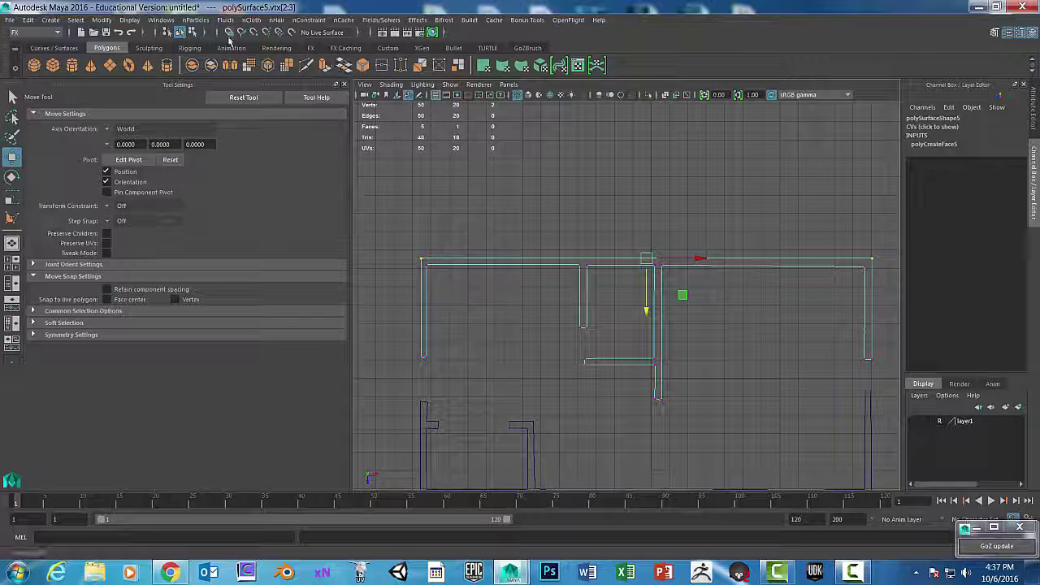
left_click_drag(647, 310, 668, 250)
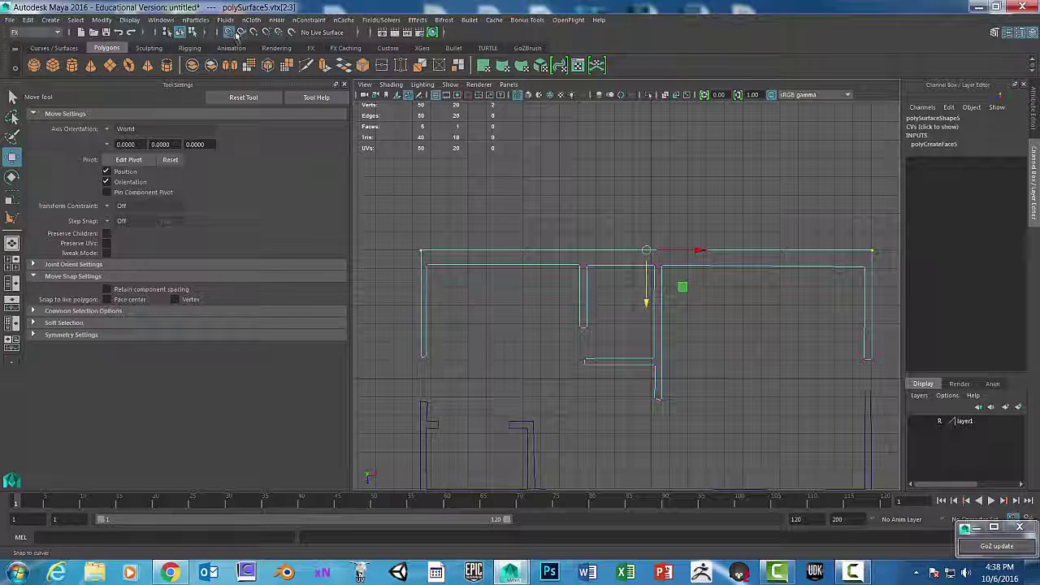
mouse_move(655, 296)
left_mouse_down()
mouse_move(645, 292)
mouse_move(643, 308)
left_mouse_up()
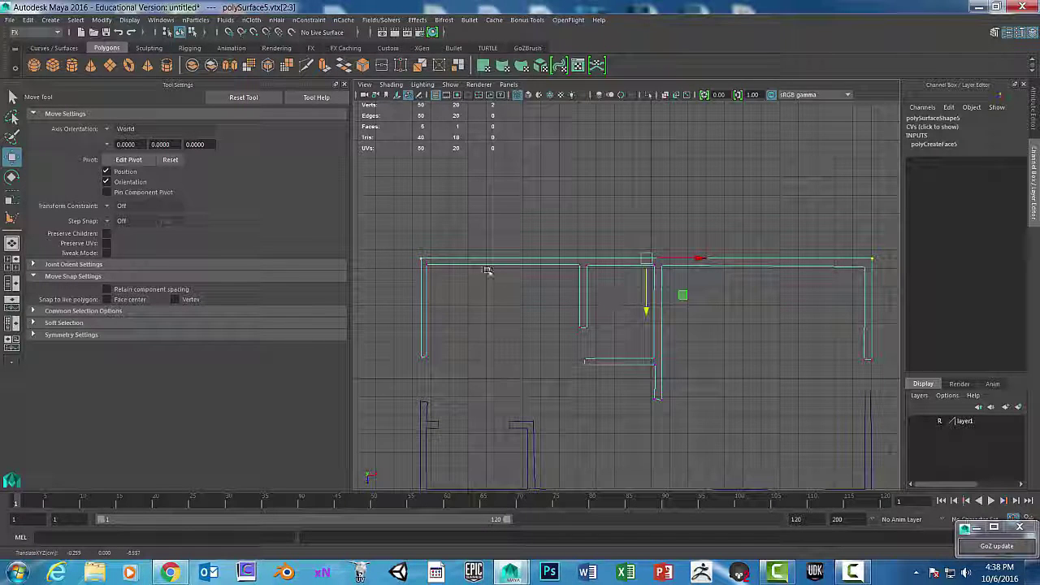
Step: Align all vertices along the inner edge of the upper wall in one straight line just below the outer edge
left_click_drag(423, 281, 884, 262)
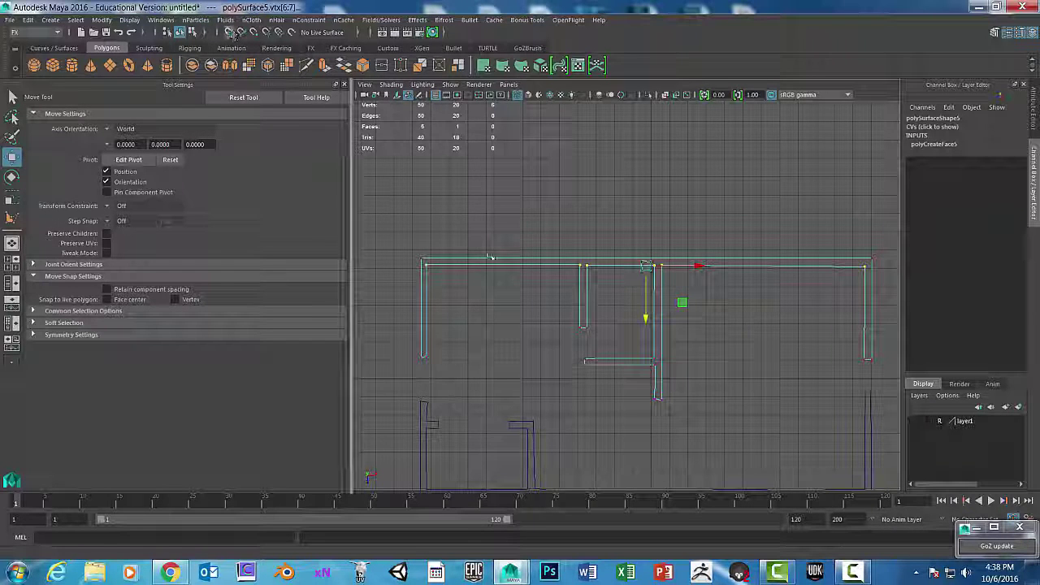
left_click_drag(651, 319, 657, 269)
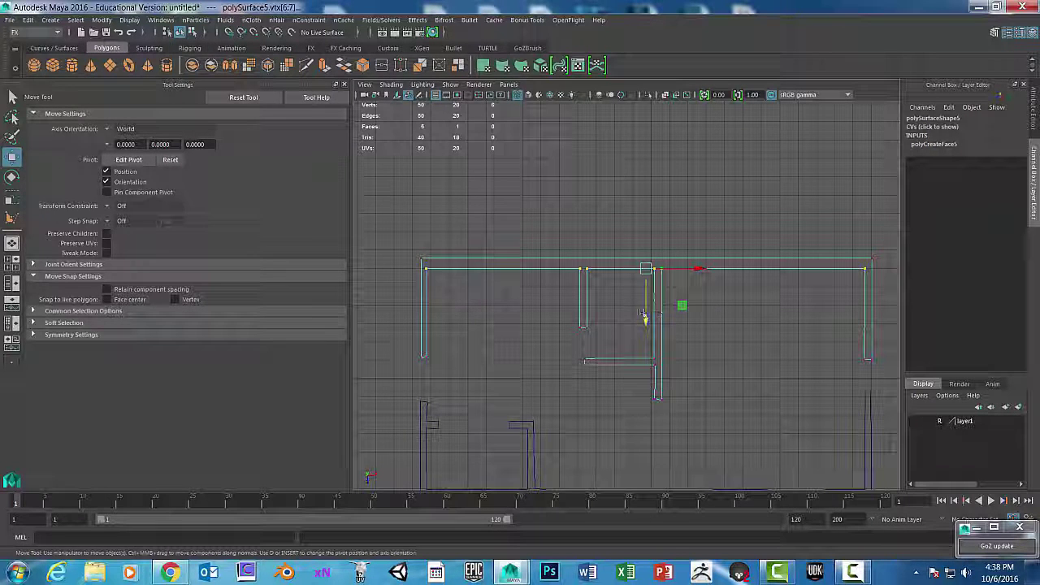
left_click_drag(645, 319, 645, 314)
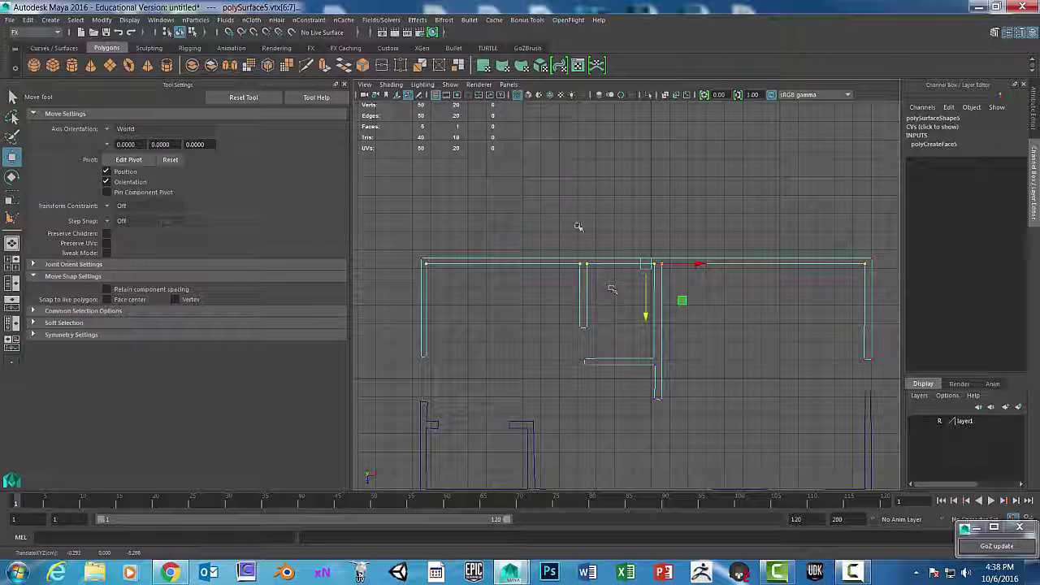
Step: Turn on grid snapping and move the upper wall polygon's end at the bedroom window onto the grid
left_click_drag(561, 199, 580, 351)
left_click_drag(413, 344, 451, 379)
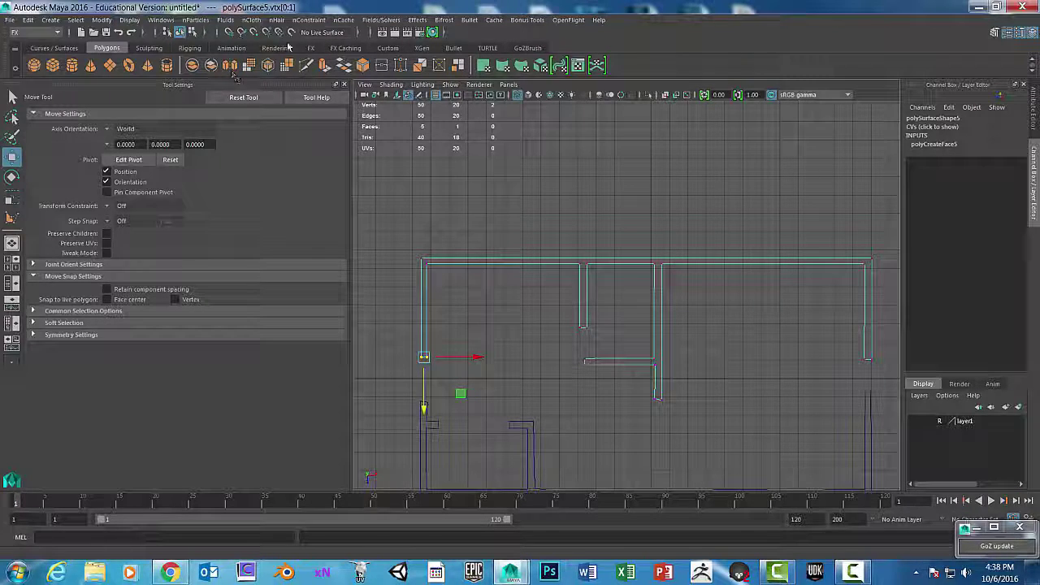
left_click(229, 33)
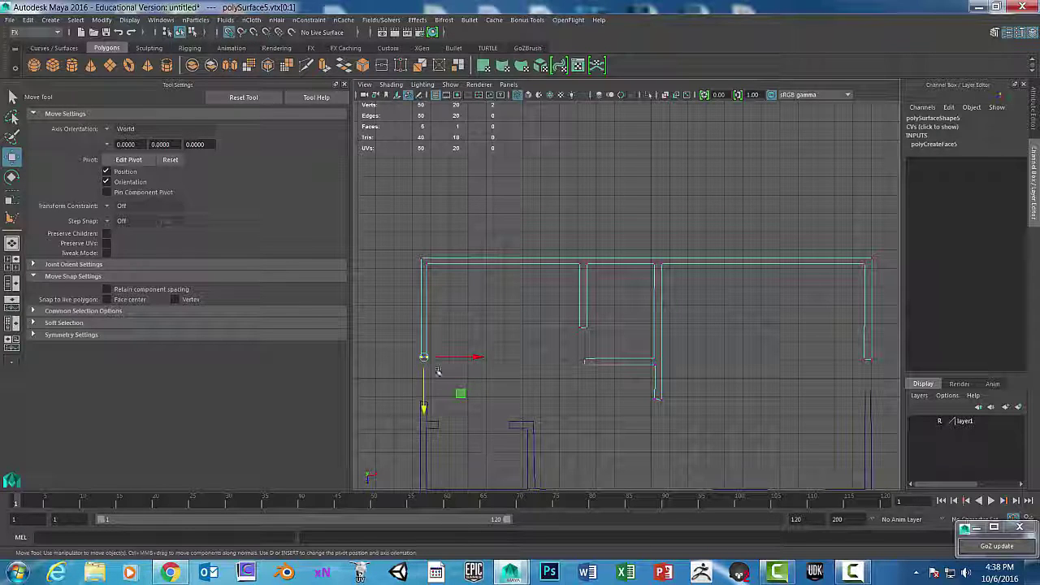
left_click_drag(424, 390, 426, 349)
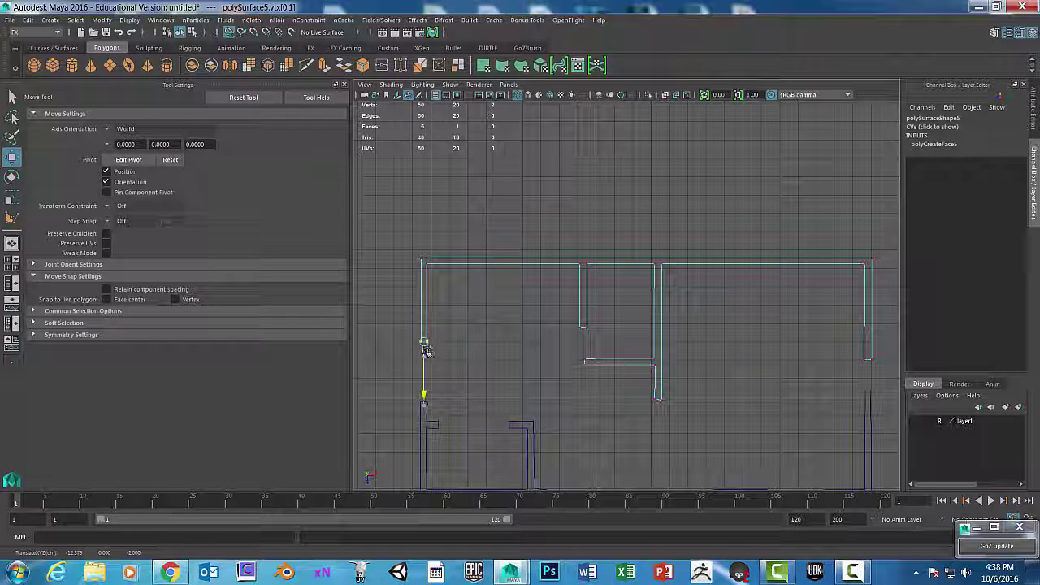
Step: Edit the vertices of the closet wall polygon, snapping its bedroom-window end and the end of its short left stub to the grid
left_click(434, 422)
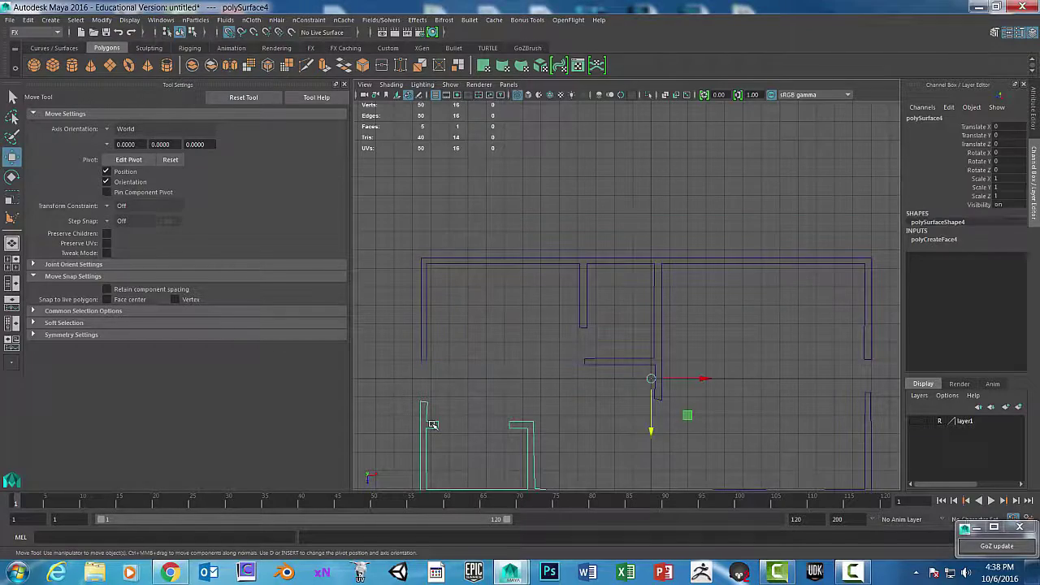
left_click(431, 423)
right_click(429, 422)
left_click(430, 421)
right_click_drag(430, 421, 375, 238)
scroll(591, 333, "up", 2)
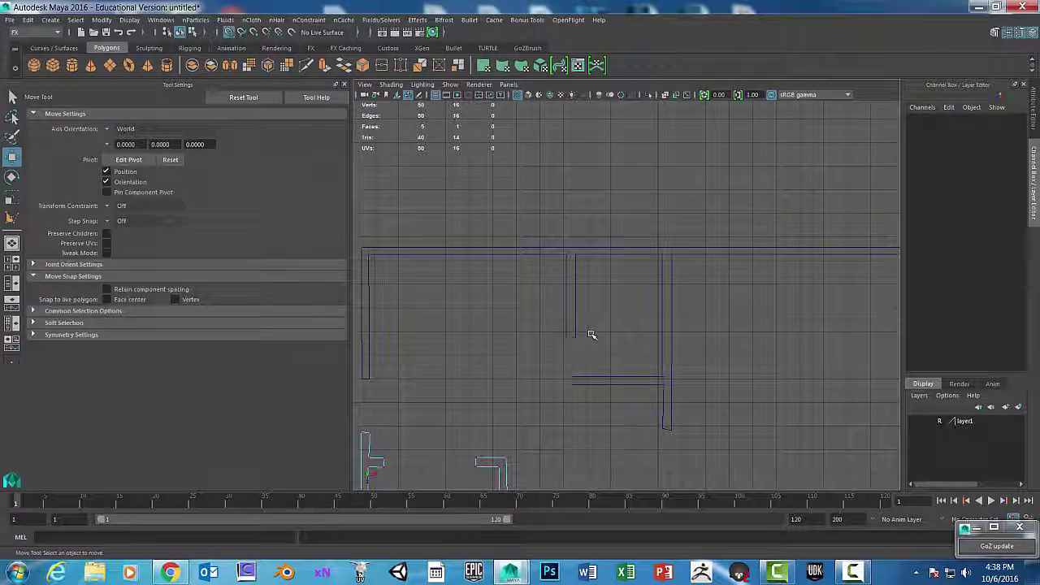
middle_click_drag(525, 356, 689, 285, "alt")
left_click_drag(502, 291, 592, 323)
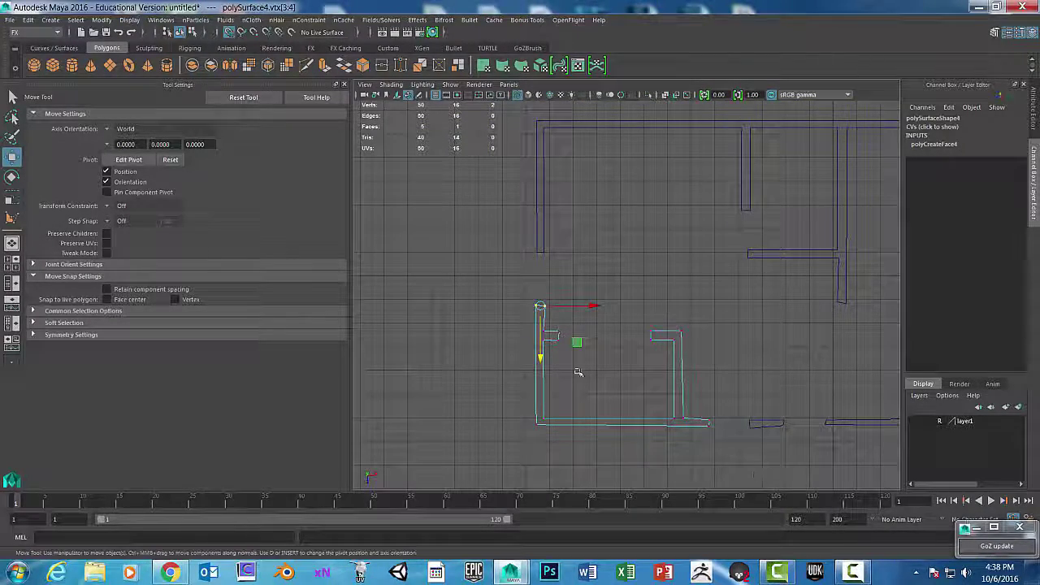
left_click_drag(541, 357, 609, 335)
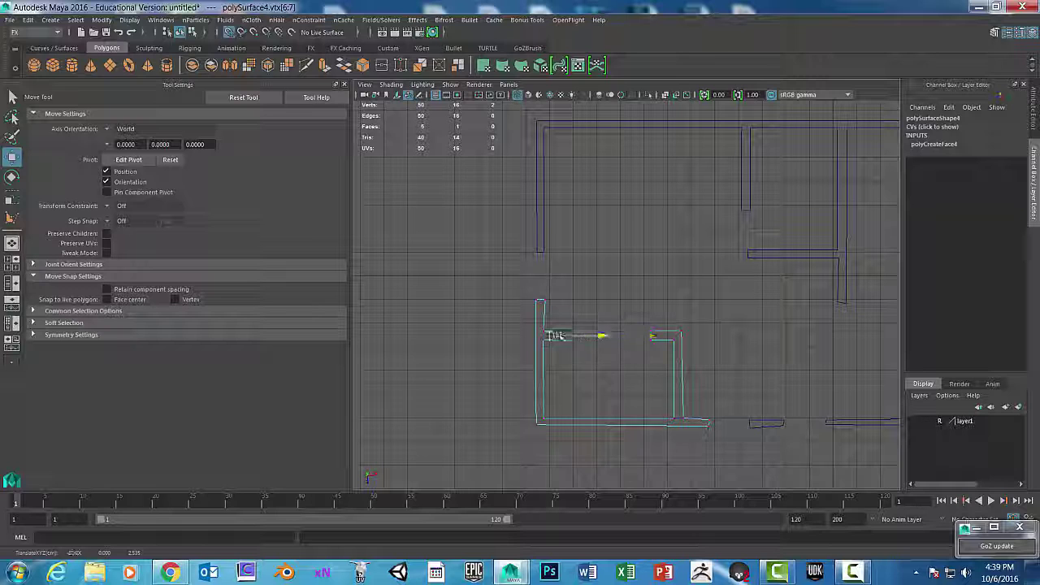
Step: Snap the inner and outer faces of the closet's left wall to vertical grid lines
left_click_drag(538, 287, 598, 317)
left_click_drag(539, 336, 548, 433)
left_click_drag(593, 380, 550, 379)
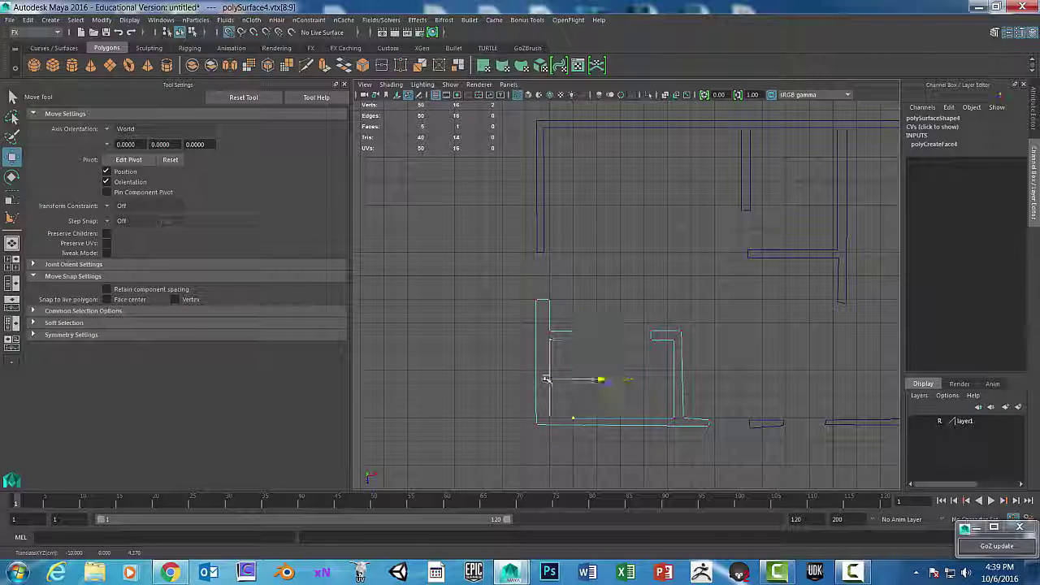
left_click_drag(543, 435, 544, 439)
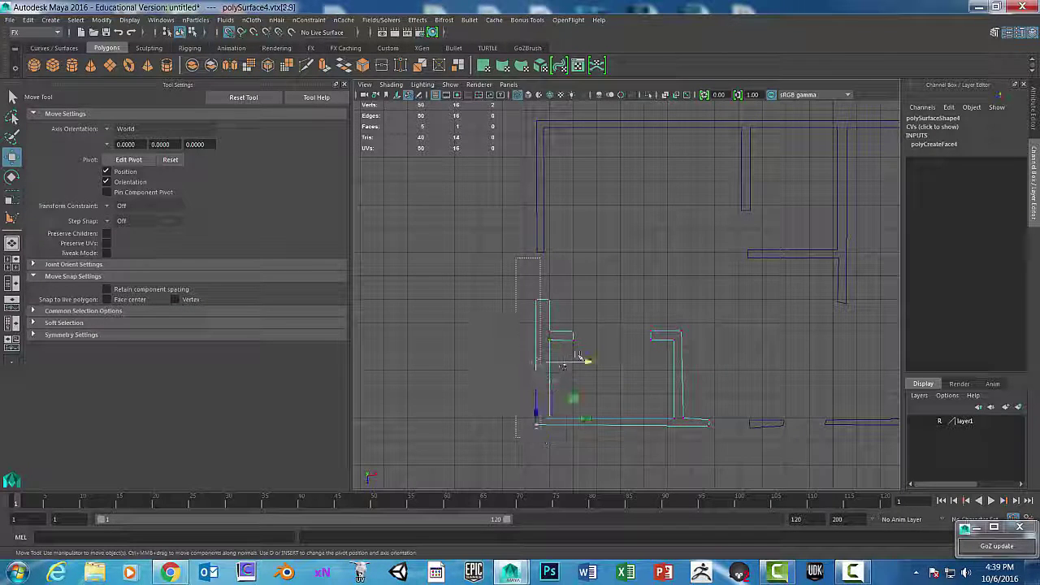
left_click_drag(591, 363, 546, 372)
Step: Snap the outer edge of the wall below the closet to one straight horizontal grid line
left_click_drag(511, 416, 712, 469)
left_click_drag(511, 447, 714, 420)
left_click_drag(653, 404, 653, 404, "shift")
left_click_drag(617, 470, 619, 486)
Step: Straighten the outer face of the closet's right wall by snapping its vertices to a vertical grid line
mouse_move(680, 408)
left_mouse_down()
mouse_move(733, 428)
mouse_move(695, 452)
mouse_move(692, 395)
mouse_move(693, 414)
left_mouse_up()
left_click_drag(676, 320, 699, 431)
mouse_move(732, 375)
left_mouse_down()
mouse_move(782, 373)
mouse_move(727, 373)
mouse_move(741, 374)
left_mouse_up()
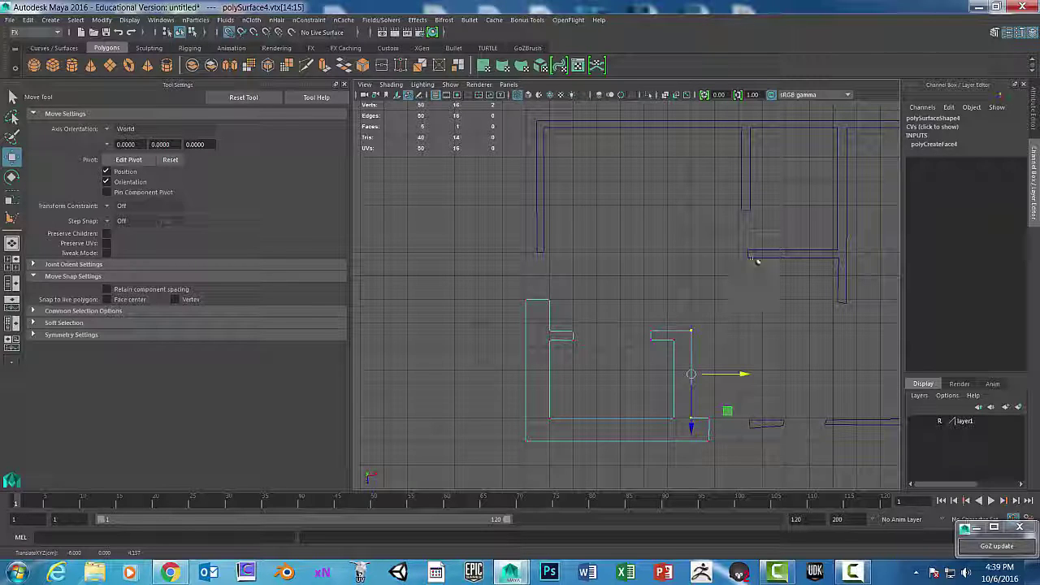
Step: Square up the short wall segment between the kitchen windows by snapping its lower edge and left end to the grid
middle_click_drag(760, 207, 604, 366, "alt")
left_click(604, 362)
right_click_drag(608, 237, 562, 272)
left_click_drag(573, 347, 628, 387)
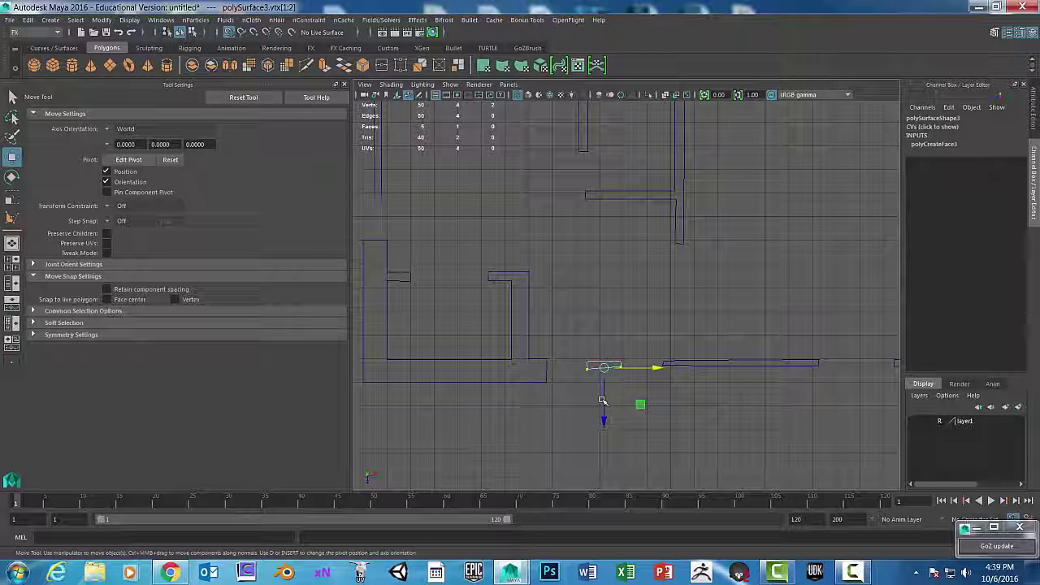
left_click(604, 421)
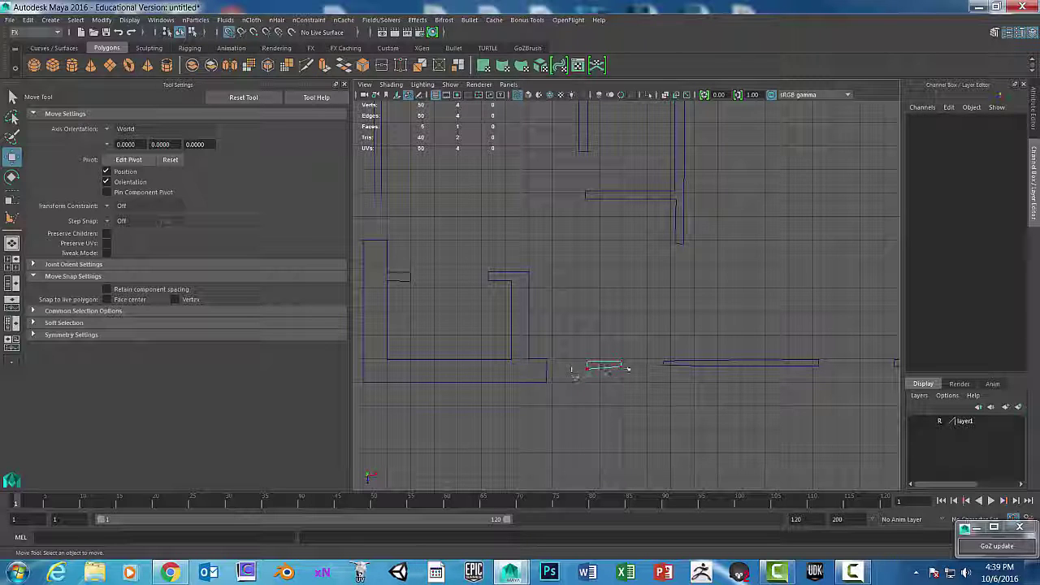
left_click_drag(632, 367, 636, 367)
left_click_drag(605, 403, 609, 379)
left_click_drag(580, 348, 598, 407)
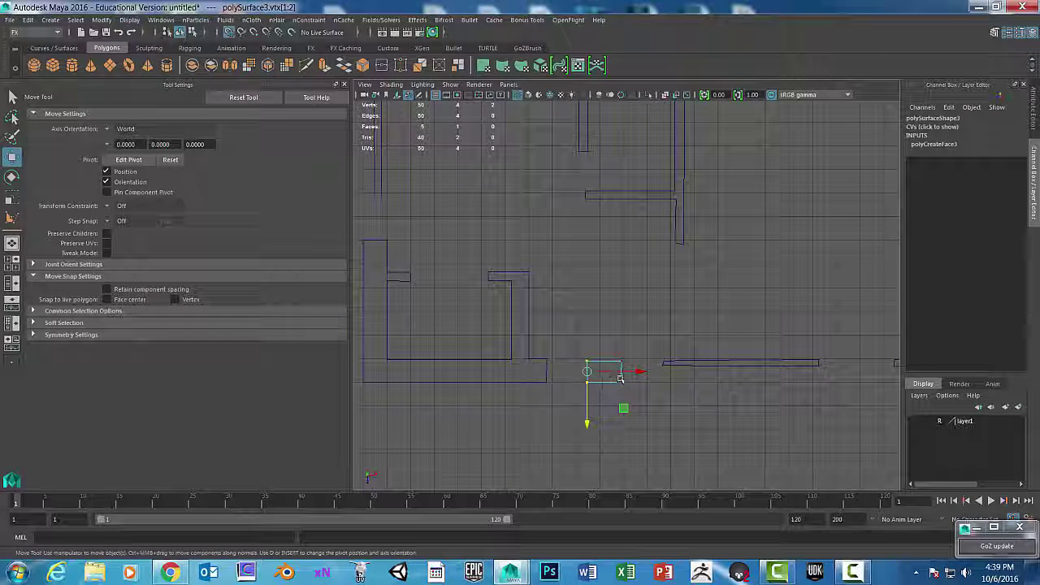
left_click_drag(639, 372, 623, 373)
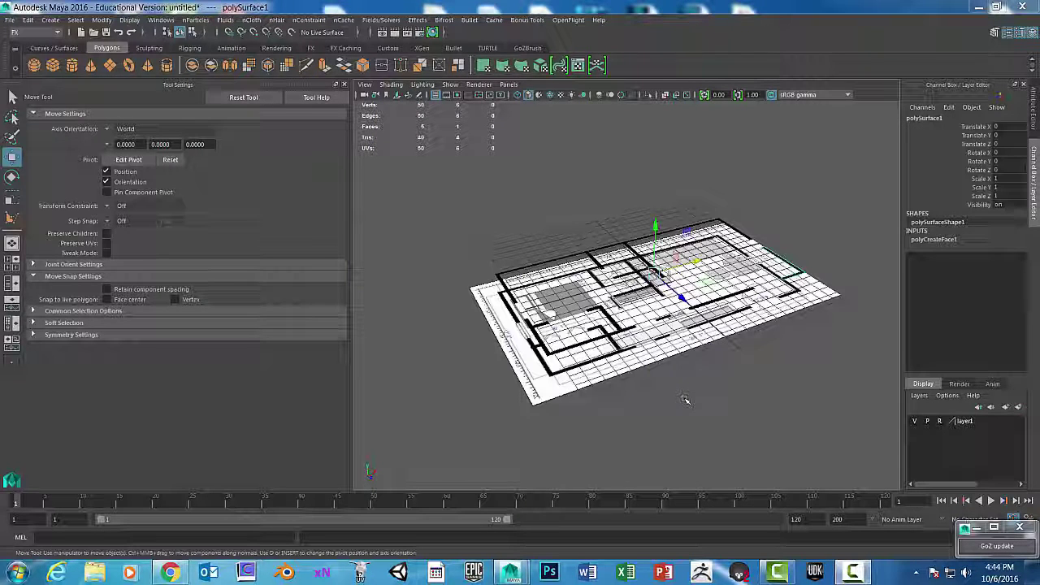
Step: Examine the traced walls over the reference floor plan in the perspective and top views
scroll(689, 386, "up", 5)
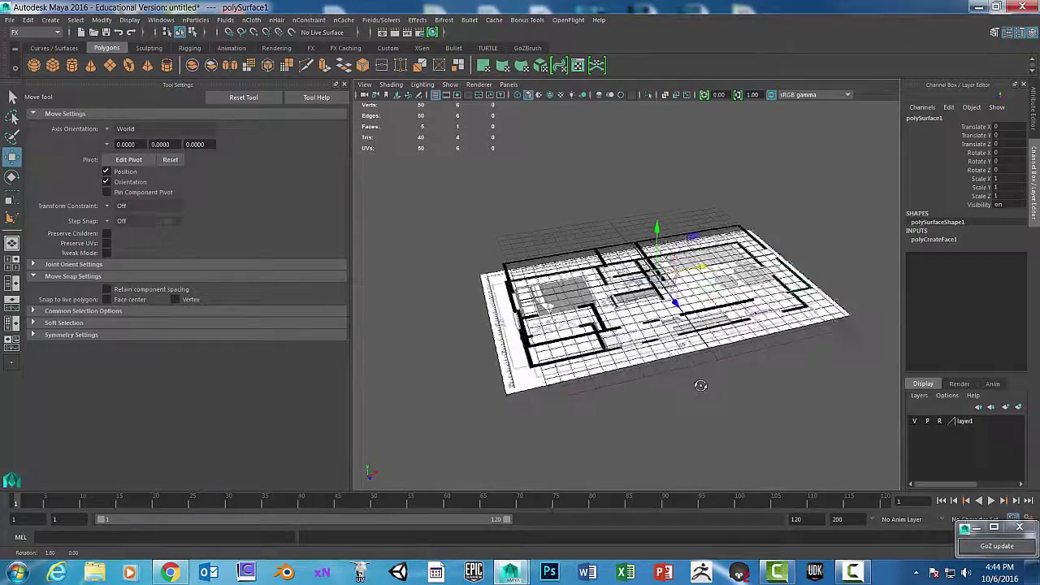
key("space")
key("space")
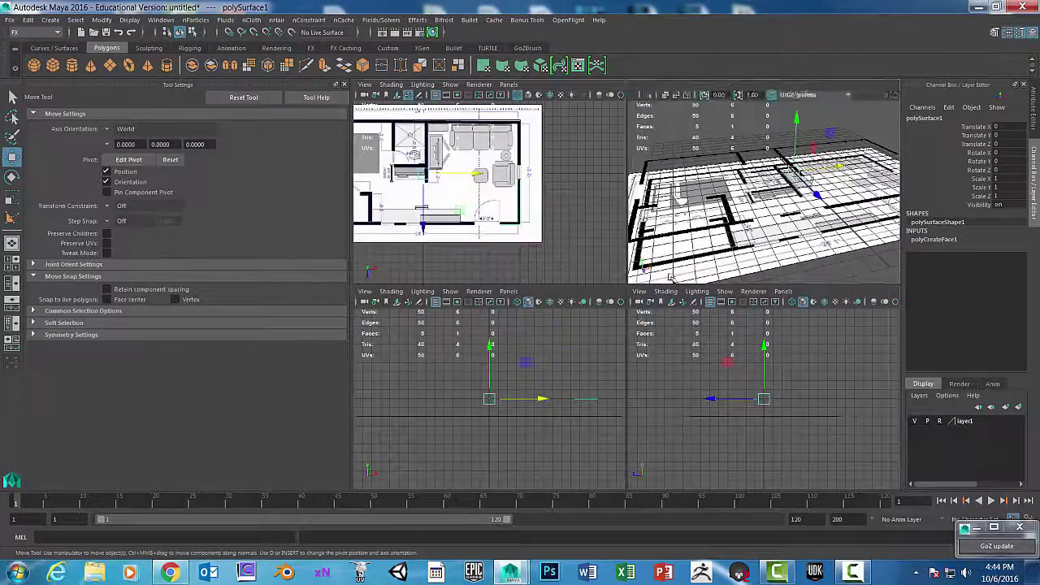
left_click_drag(629, 298, 758, 327, "alt")
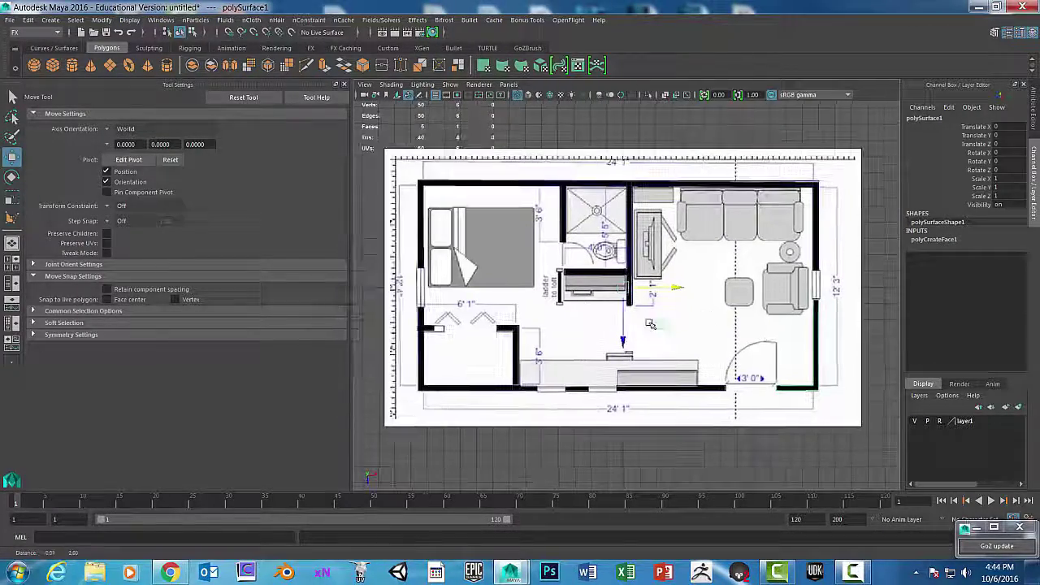
Step: Move the lower edge of the short wall stub at the closet opening's left side to match its thickness on the reference plan
left_click(434, 182)
left_click(815, 361)
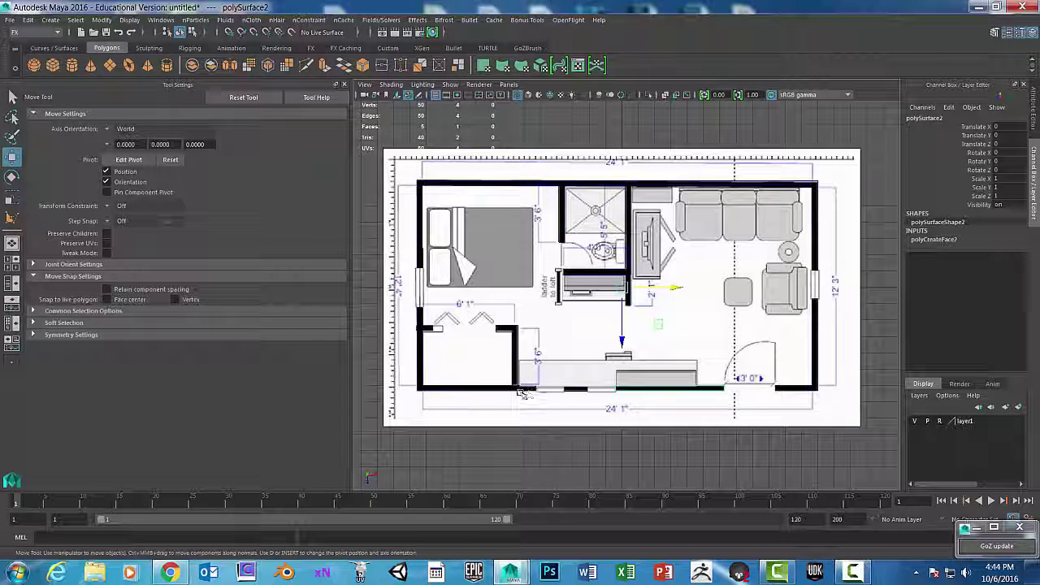
left_click(514, 391)
left_click(467, 328)
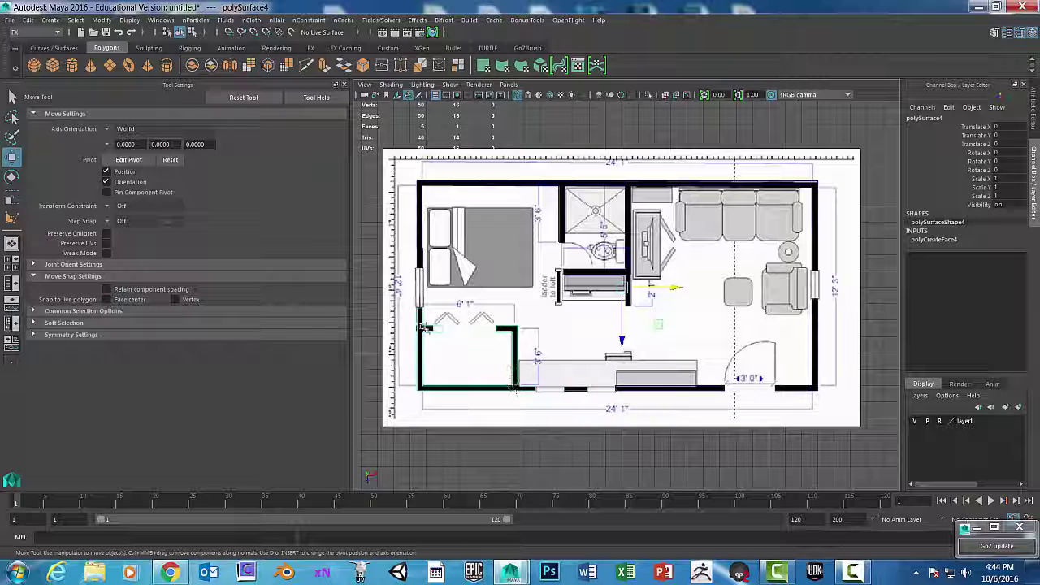
scroll(432, 321, "up", 8)
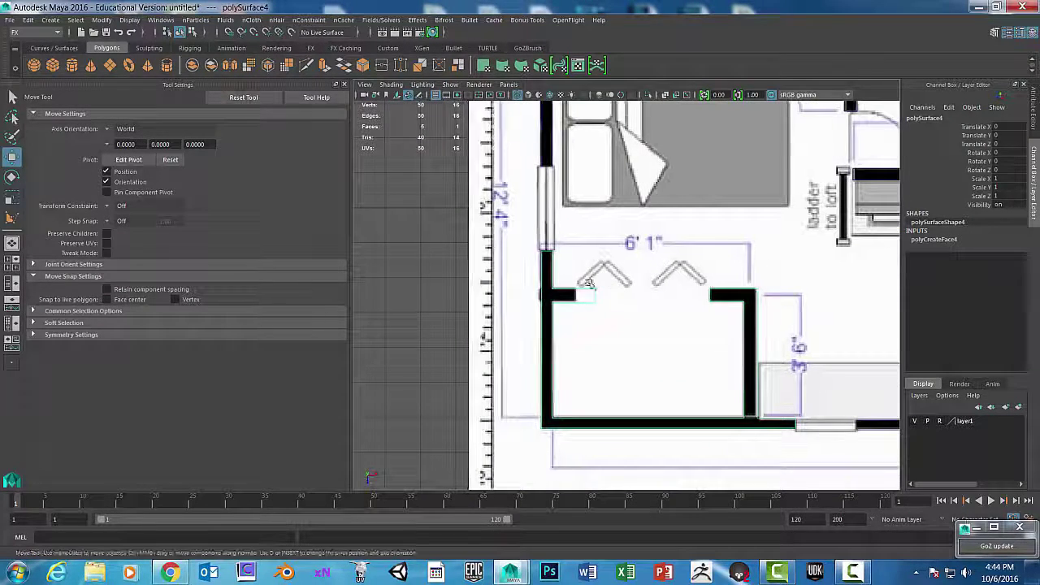
right_click_drag(590, 282, 549, 258)
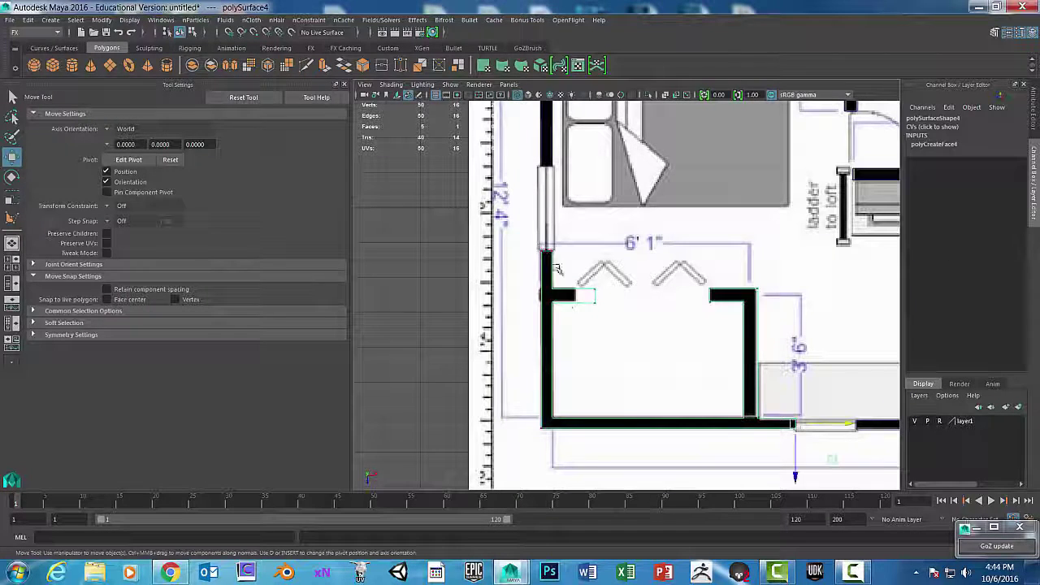
left_click_drag(553, 290, 574, 358)
left_click(228, 32)
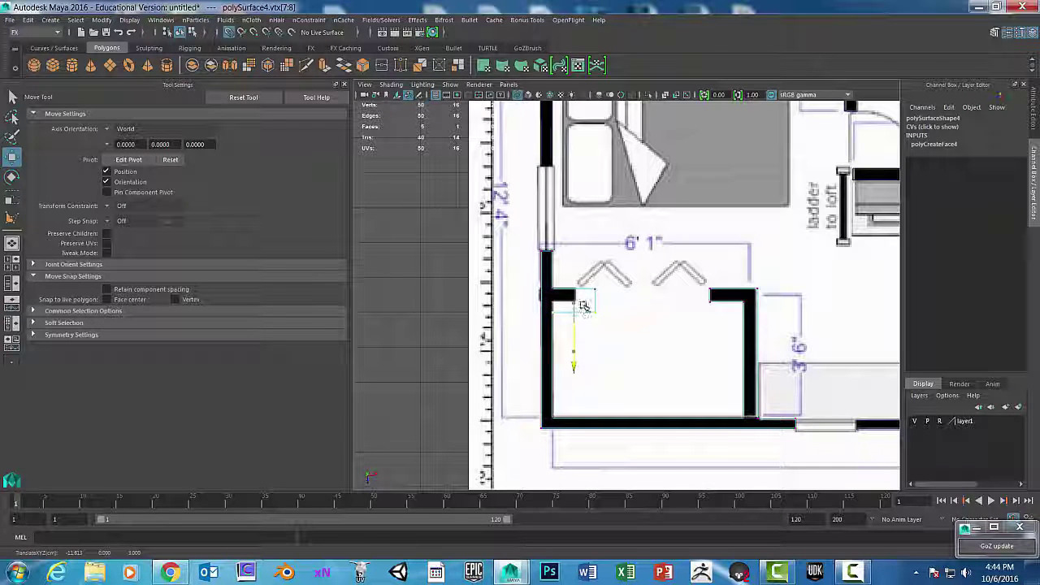
left_click_drag(583, 291, 582, 309)
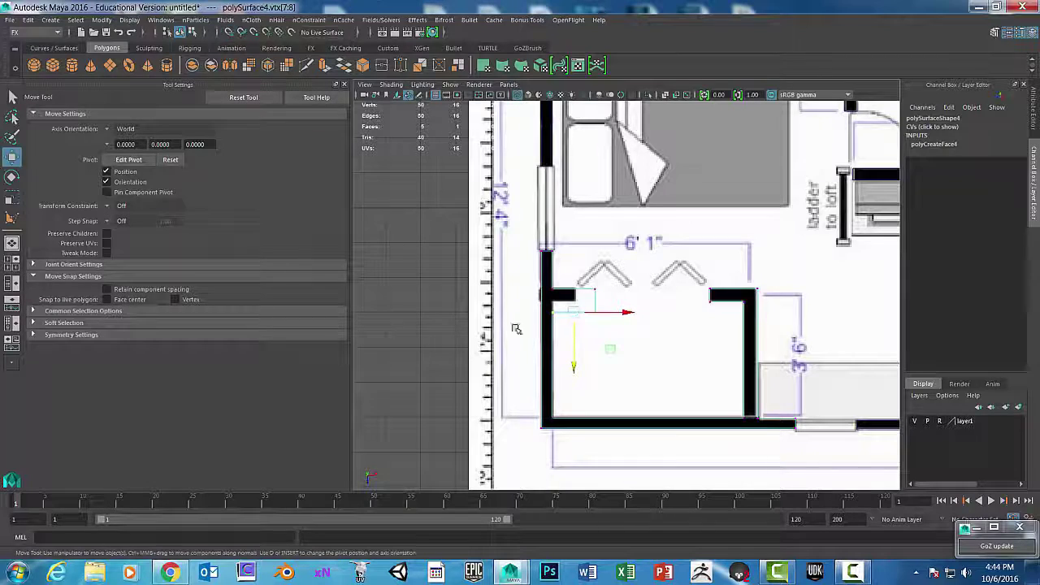
left_click_drag(575, 356, 578, 343)
Step: Shorten the closet's left wall stub so its free end meets the wall end on the reference plan, and return to object selection
left_click_drag(585, 254, 626, 292)
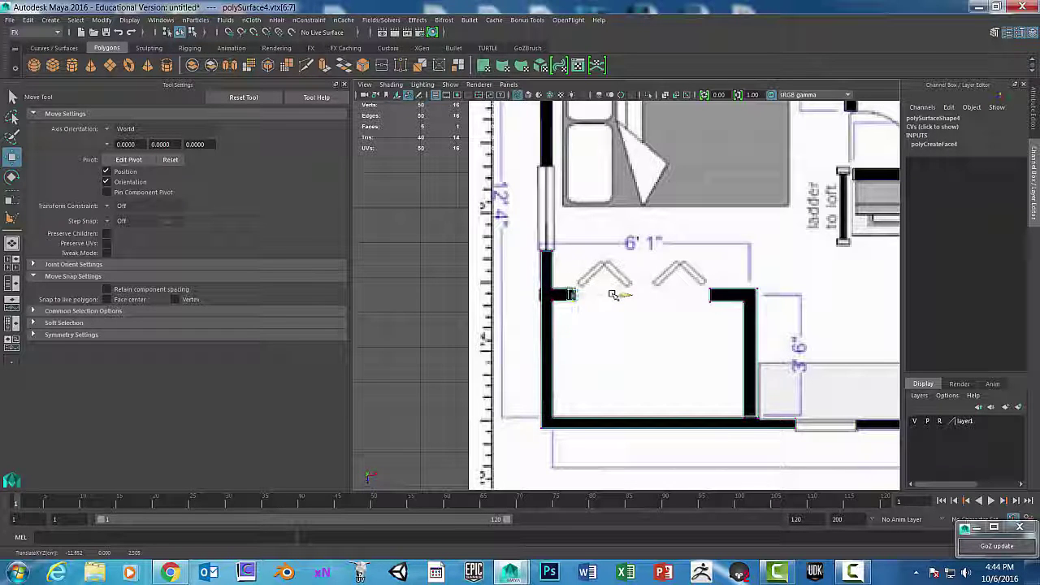
left_click_drag(615, 295, 614, 295)
right_click_drag(549, 281, 553, 304)
Step: Switch to the perspective view and hide layer1 with the reference floor plan so only the traced walls show
right_click_drag(711, 321, 641, 270, "alt")
middle_click_drag(746, 242, 717, 252, "alt")
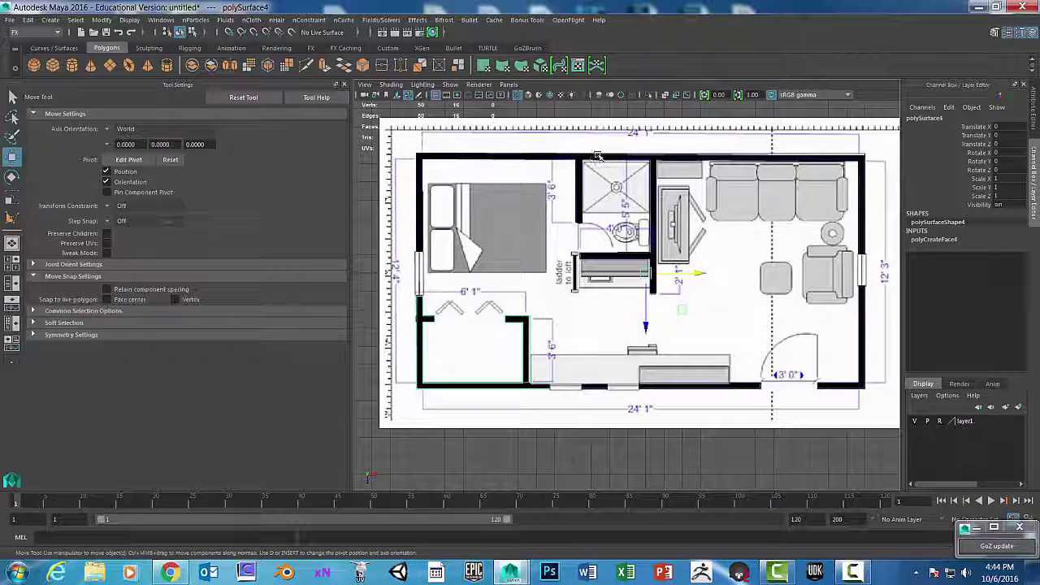
key("space")
key("space")
left_click_drag(709, 254, 734, 270, "alt")
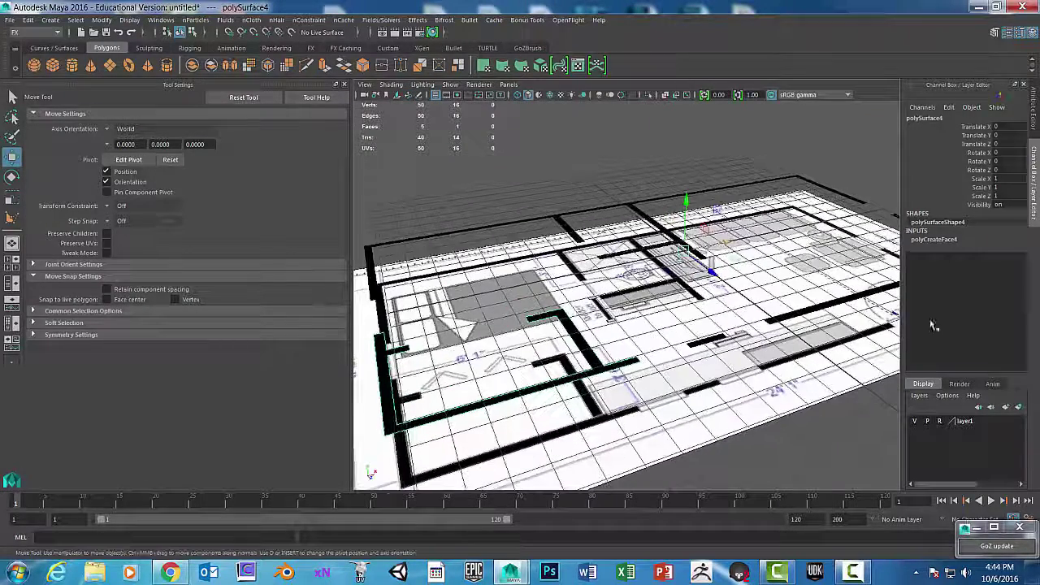
left_click(915, 421)
mouse_move(631, 233)
left_mouse_down("alt")
mouse_move(604, 228)
mouse_move(643, 232)
left_mouse_up("alt")
scroll(643, 232, "down", 3)
left_click_drag(731, 262, 715, 229, "alt")
middle_click_drag(715, 230, 661, 257, "alt")
left_click_drag(661, 258, 584, 282, "alt")
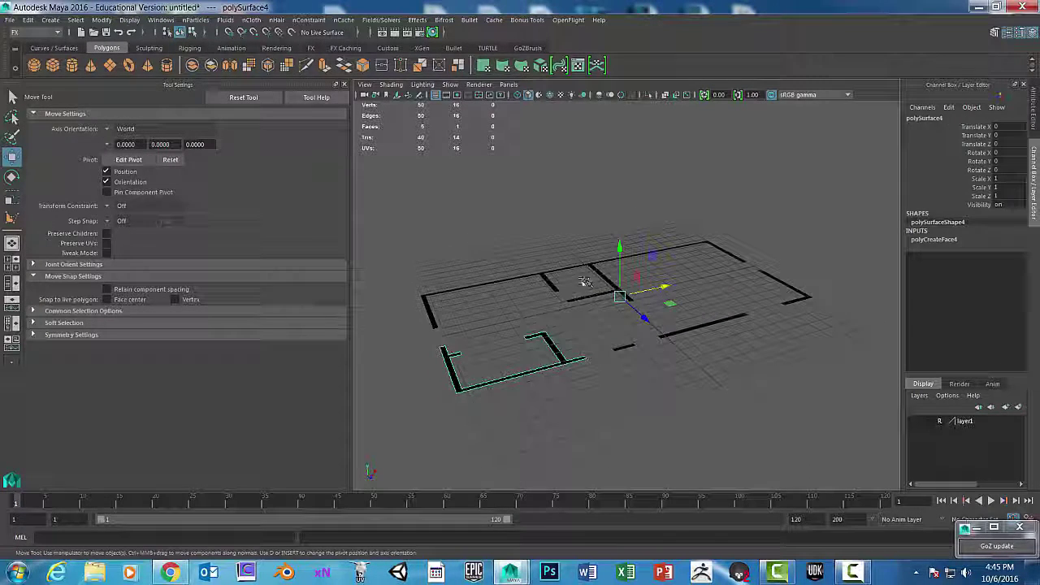
Step: Select all the traced wall polygons and combine them into one mesh
left_click(438, 303)
left_click(784, 284)
left_click(706, 324)
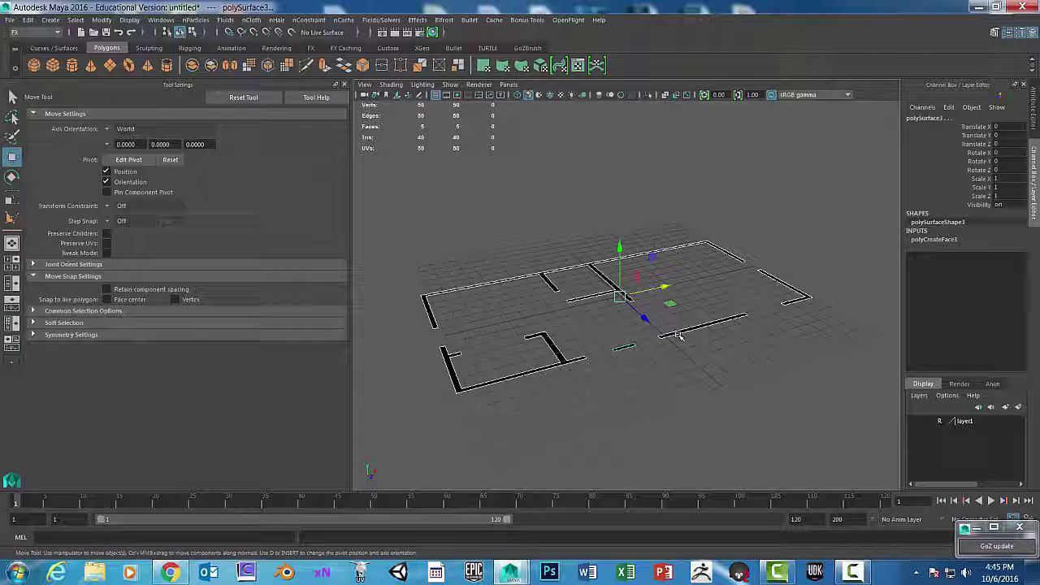
left_click_drag(681, 331, 590, 275, "alt")
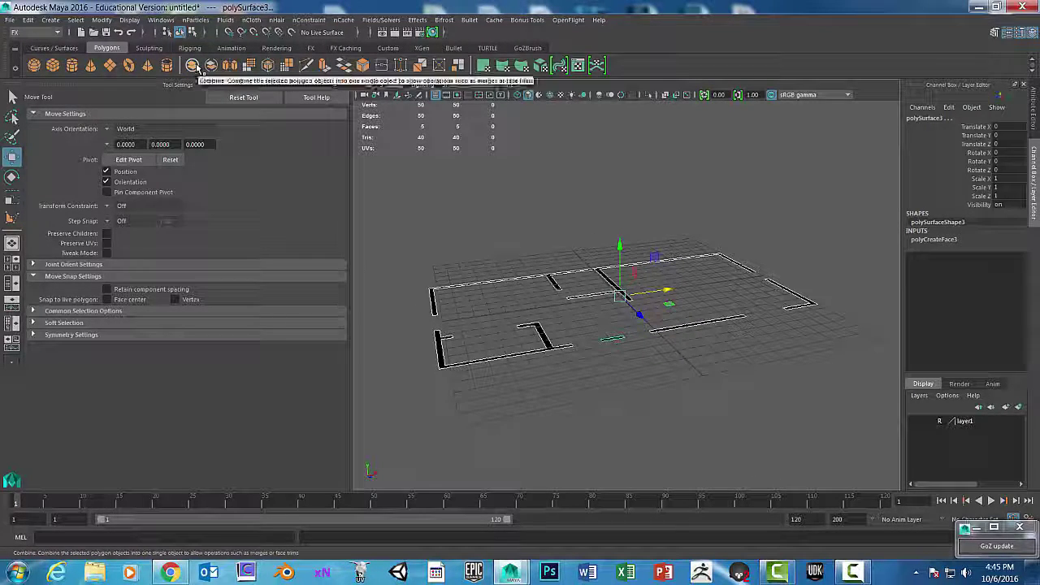
key("space")
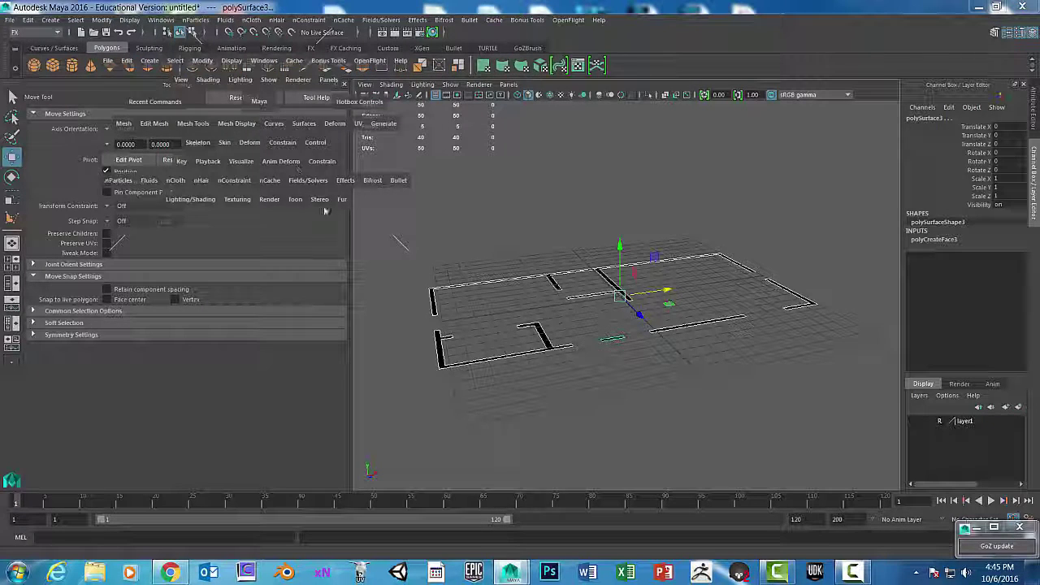
key("space")
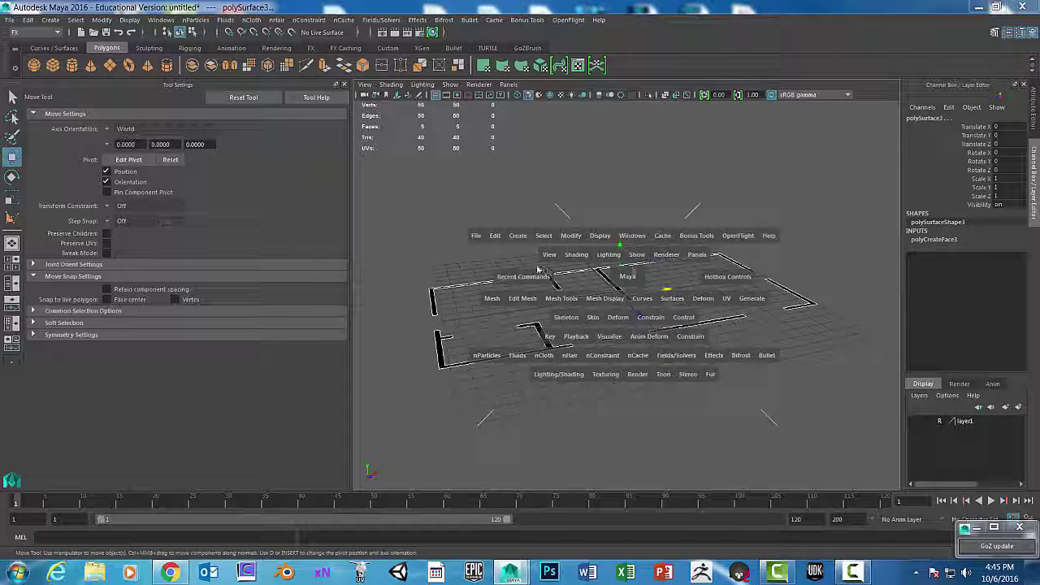
left_click_drag(492, 298, 497, 340)
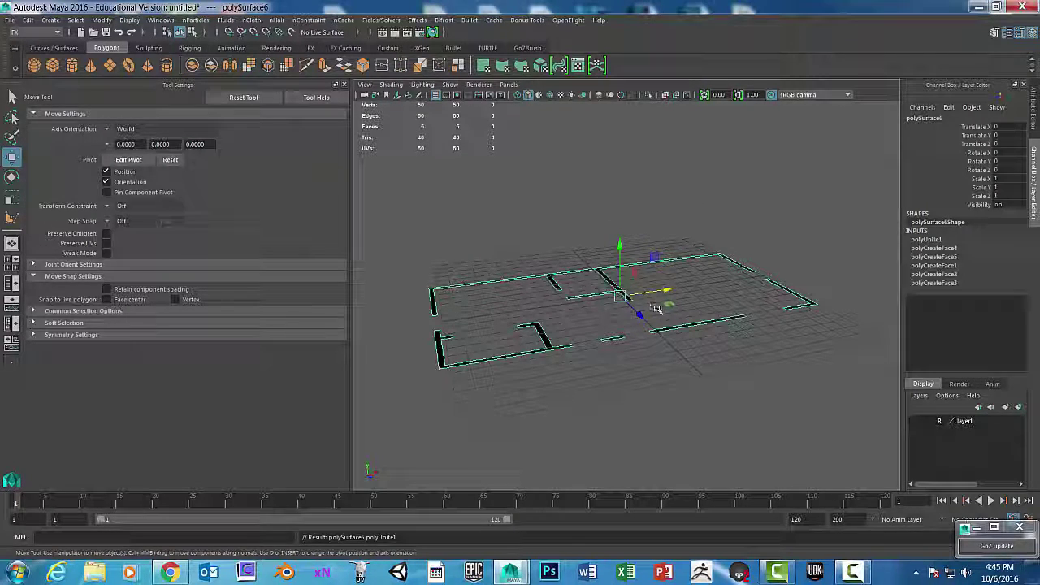
Step: Reverse the normals of the combined wall mesh
left_click_drag(656, 309, 664, 320, "alt")
key("space")
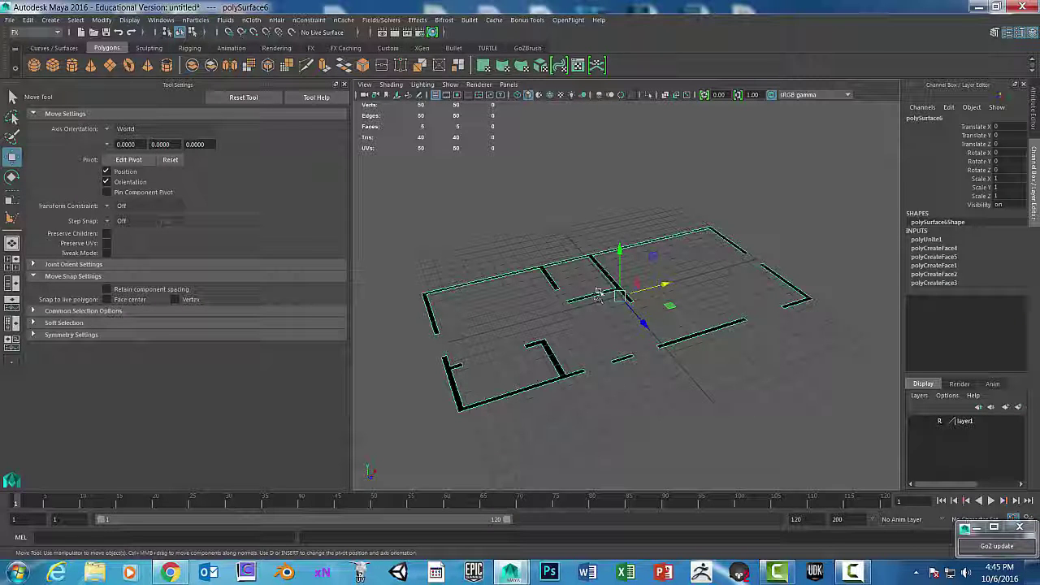
key("space")
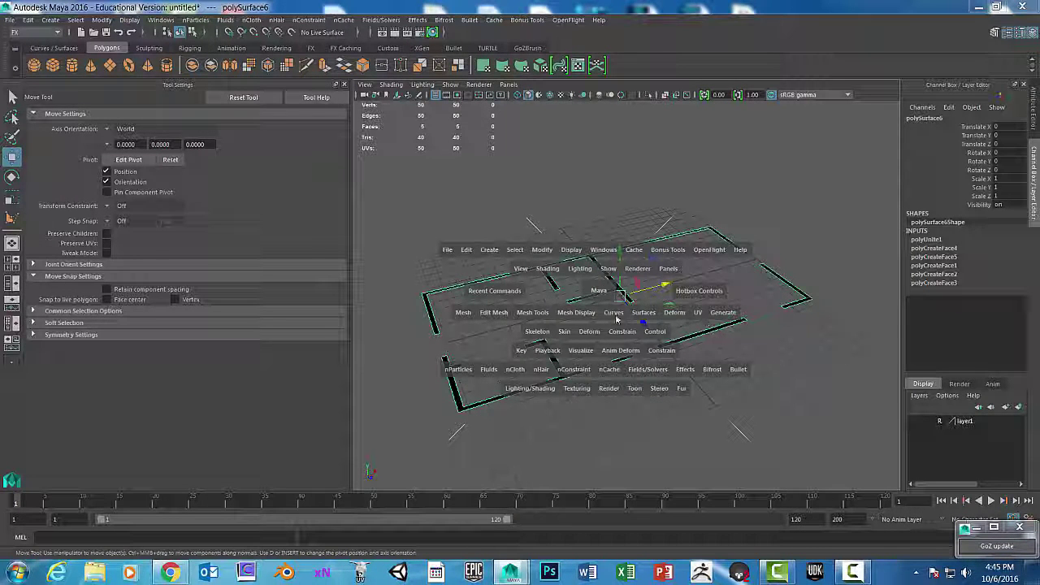
left_click(567, 317)
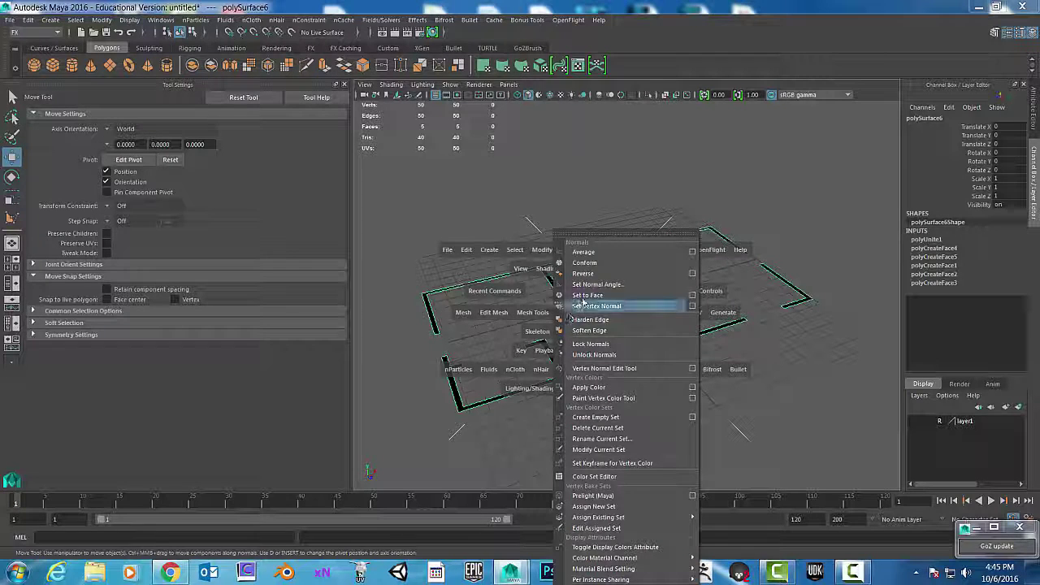
left_click(596, 275)
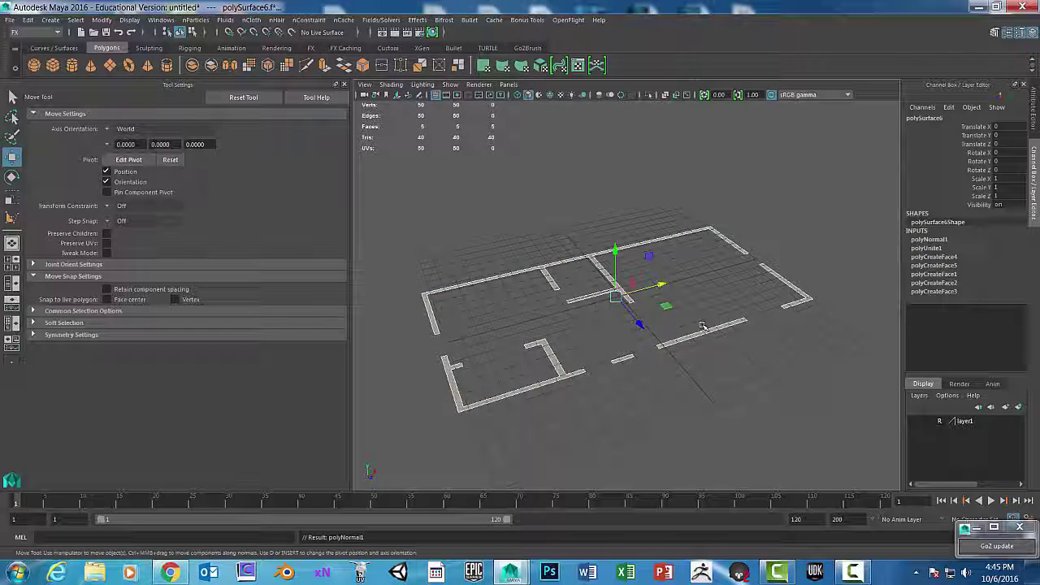
left_click(759, 341)
Step: Cut the wall face diagonally across the closet's outer corner, starting from its inner corner vertex, with the Multi-Cut tool
left_click_drag(717, 384, 655, 390, "alt")
scroll(683, 367, "up", 2)
left_click(651, 388)
scroll(678, 389, "up", 4)
middle_click_drag(680, 387, 763, 266, "alt")
scroll(762, 268, "down", 2)
right_click_drag(787, 296, 790, 327, "alt")
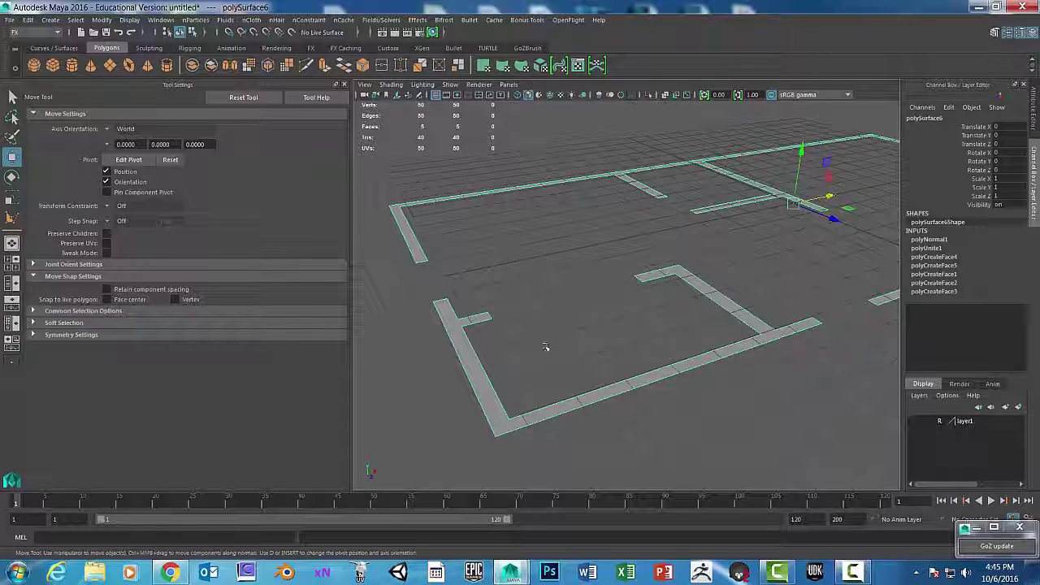
left_click_drag(599, 346, 566, 349, "alt")
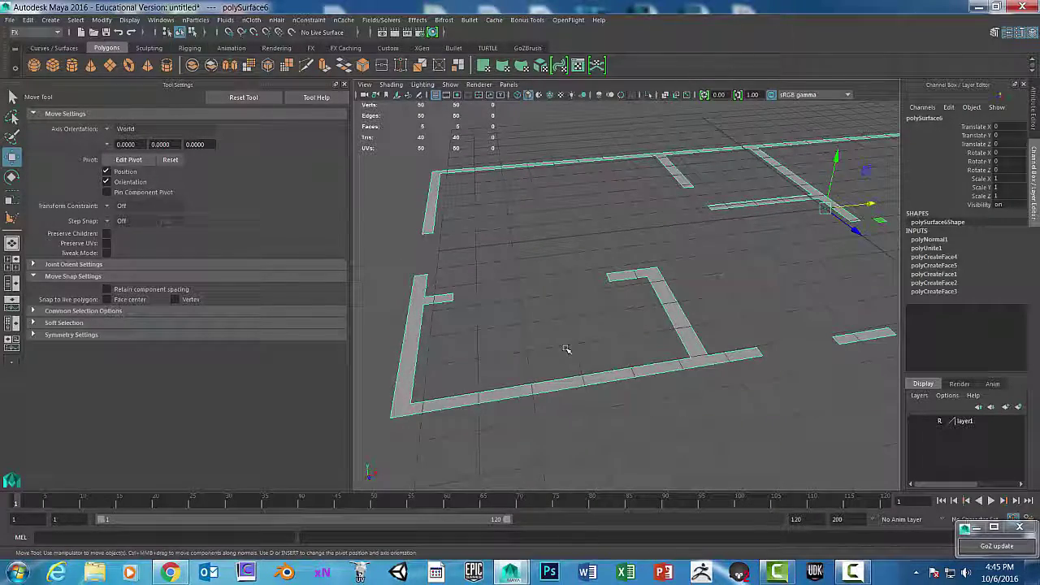
left_click_drag(659, 323, 578, 283, "alt")
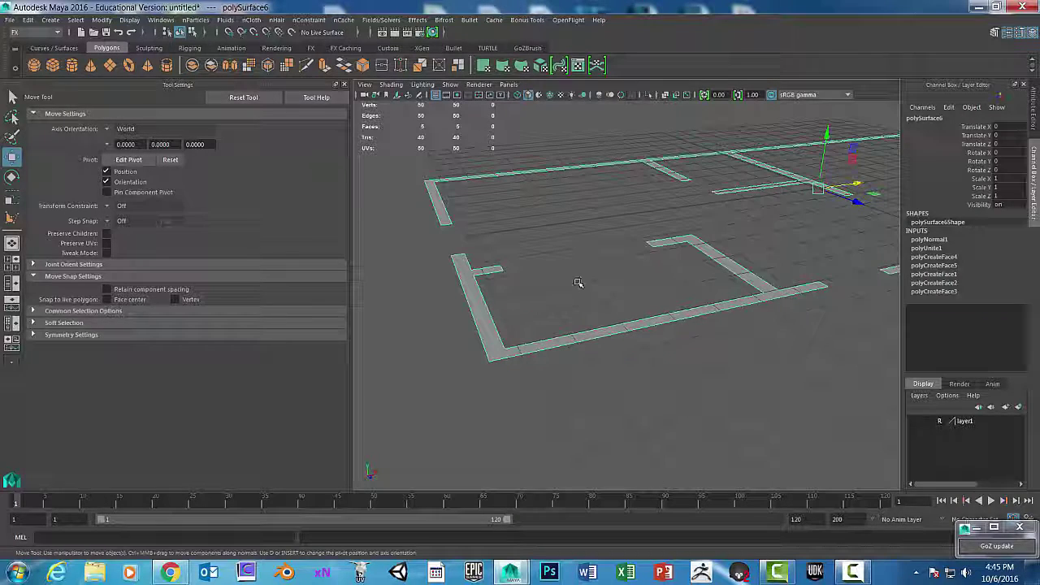
right_click(461, 269, "shift")
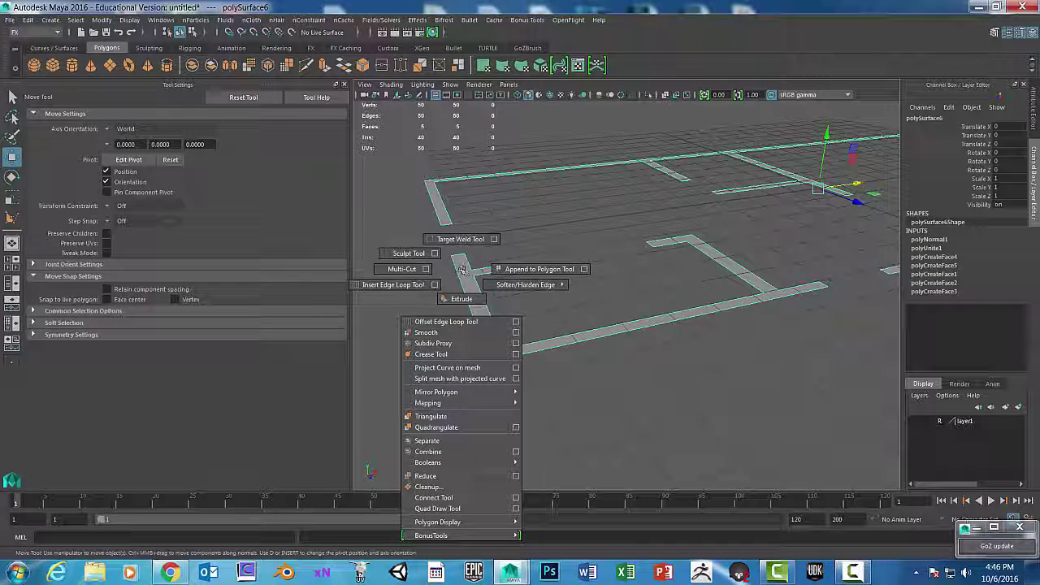
left_click(414, 269)
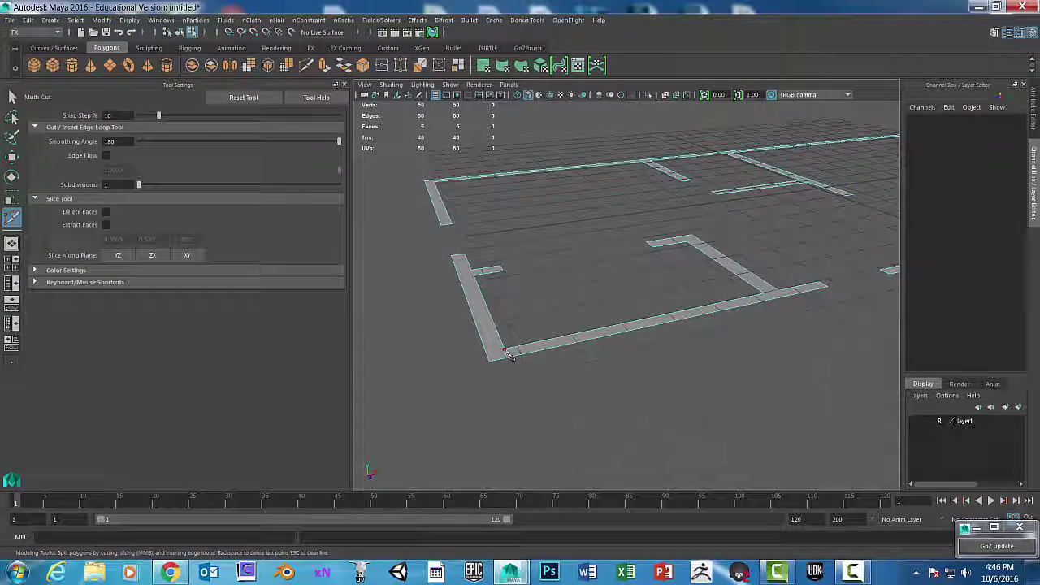
left_click(504, 349)
Step: Cut the face across the base of the closet's left stub and across the outer wall from both inner corners of that junction
left_click_drag(581, 366, 672, 386, "alt")
middle_click_drag(677, 372, 621, 342, "alt")
left_click_drag(621, 342, 648, 348, "alt")
scroll(650, 298, "up", 5)
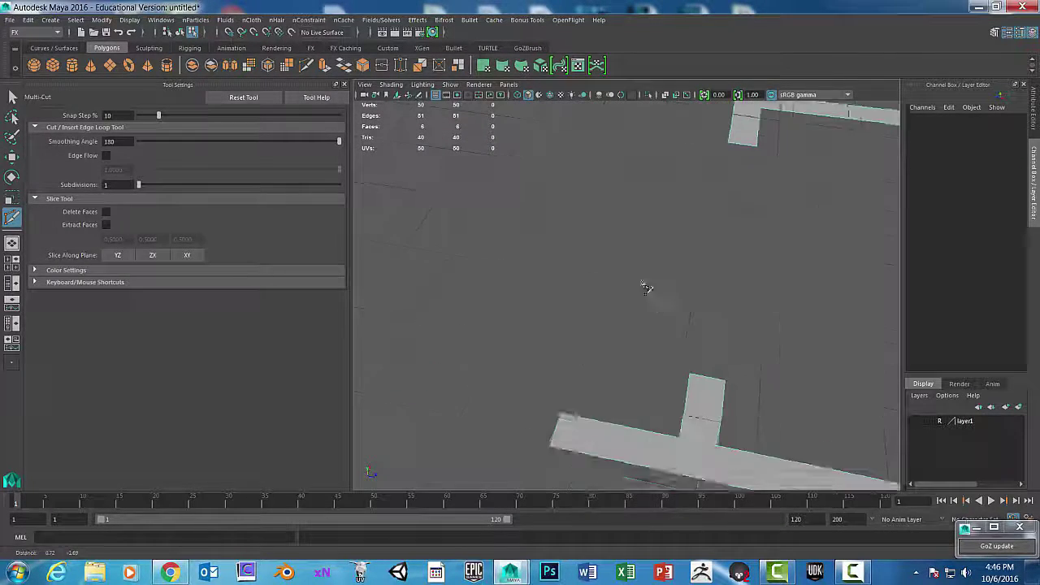
middle_click_drag(700, 398, 638, 267, "alt")
left_click(622, 307)
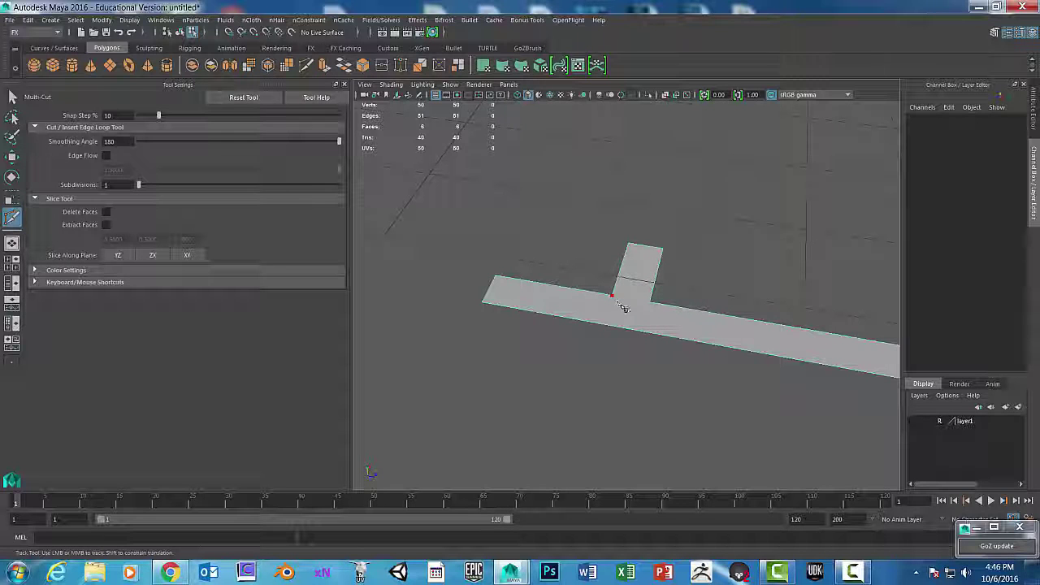
left_click(622, 300)
left_click(651, 306)
left_click(645, 330)
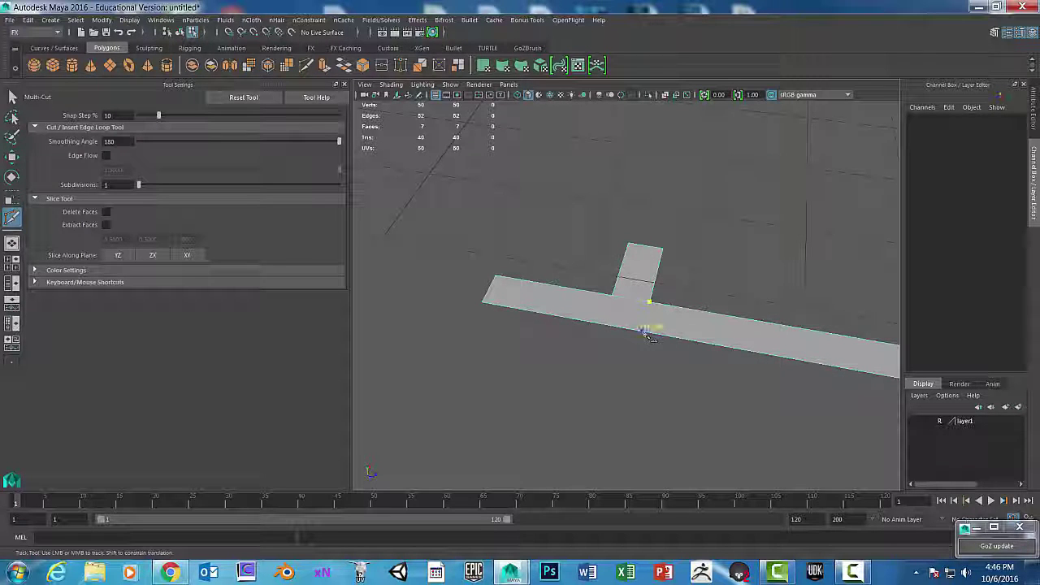
right_click(643, 333)
left_click(612, 295)
Step: Cut diagonally from the inner to the outer vertex of the bedroom's outer corner
left_click_drag(648, 331, 606, 327, "alt")
middle_click_drag(606, 327, 706, 387, "alt")
middle_click_drag(560, 324, 802, 395, "alt")
middle_click_drag(573, 264, 622, 354, "alt")
left_click(555, 317)
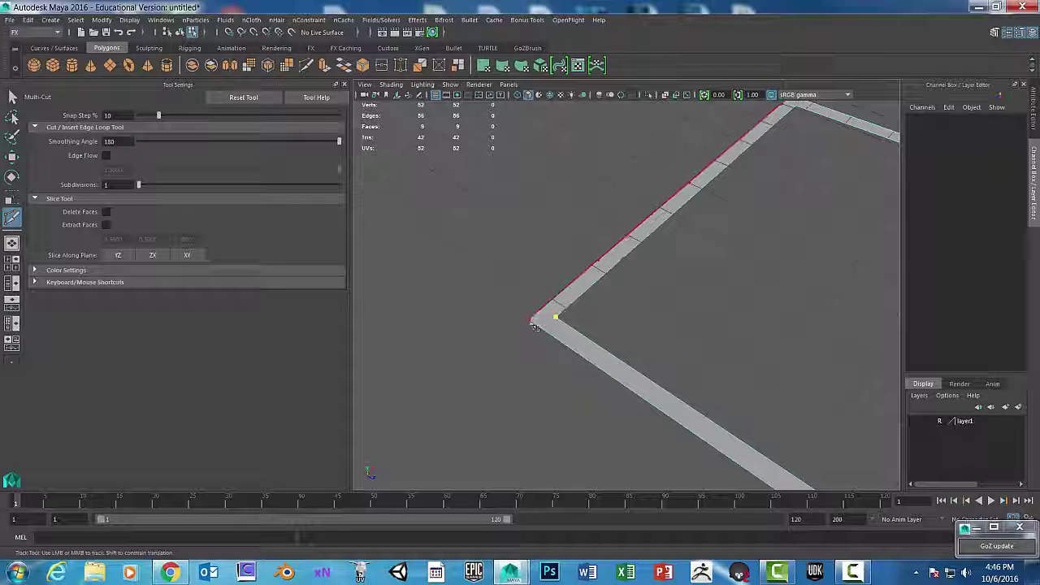
left_click(529, 318)
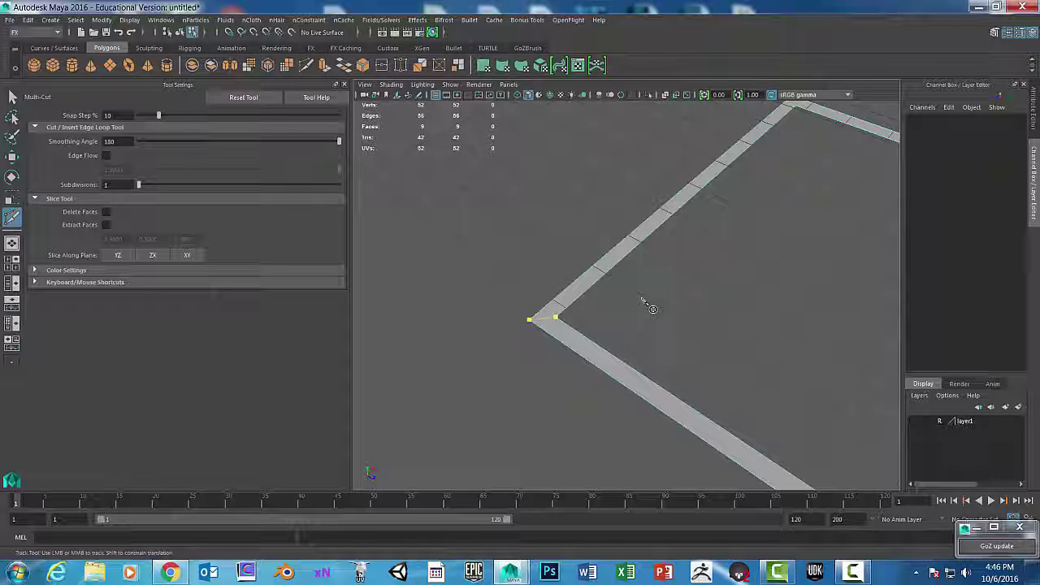
Step: Cut diagonally across the corner where the closet's right wall turns toward the closet opening
left_click_drag(682, 320, 648, 336, "alt")
middle_click_drag(734, 344, 764, 292, "alt")
scroll(764, 292, "down", 5)
left_click_drag(764, 293, 743, 276, "alt")
middle_click_drag(550, 428, 520, 407, "alt")
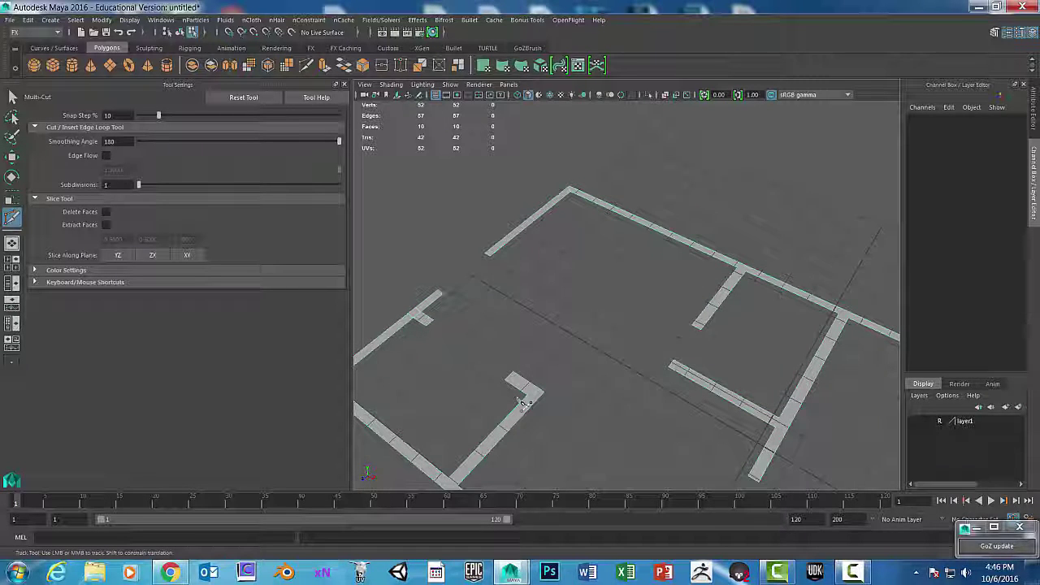
scroll(661, 337, "up", 3)
middle_click_drag(712, 300, 807, 285, "alt")
middle_click_drag(674, 341, 824, 248, "alt")
middle_click_drag(841, 315, 745, 363, "alt")
scroll(764, 346, "up", 3)
scroll(739, 360, "down", 5)
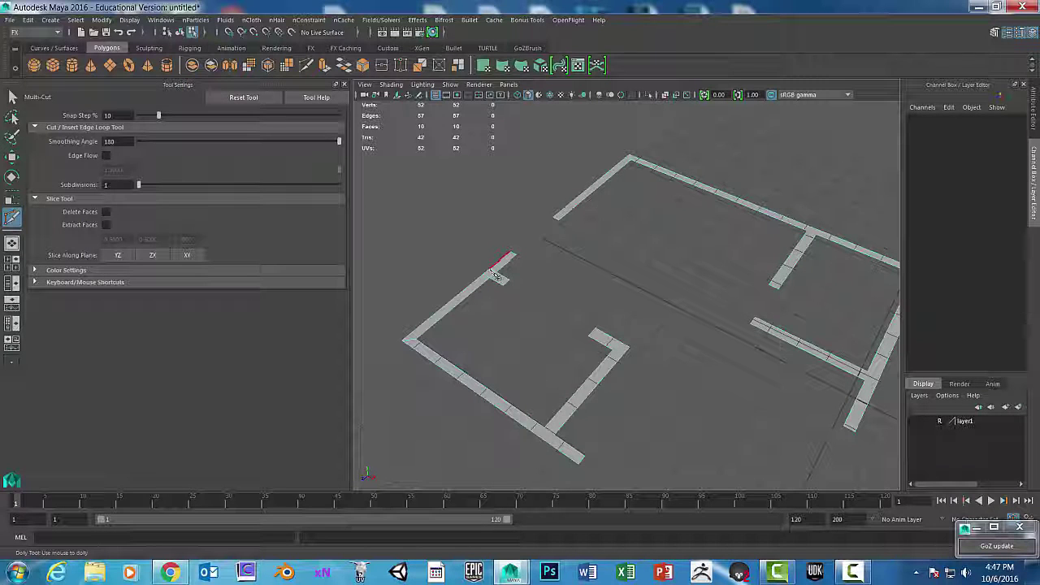
scroll(672, 338, "up", 2)
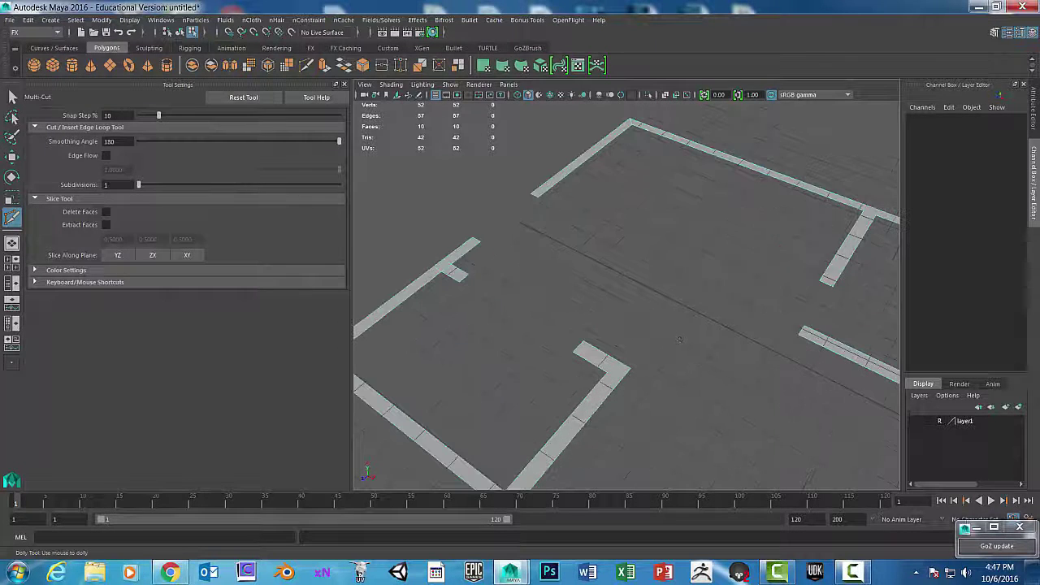
middle_click_drag(731, 358, 668, 315, "alt")
scroll(735, 334, "up", 5)
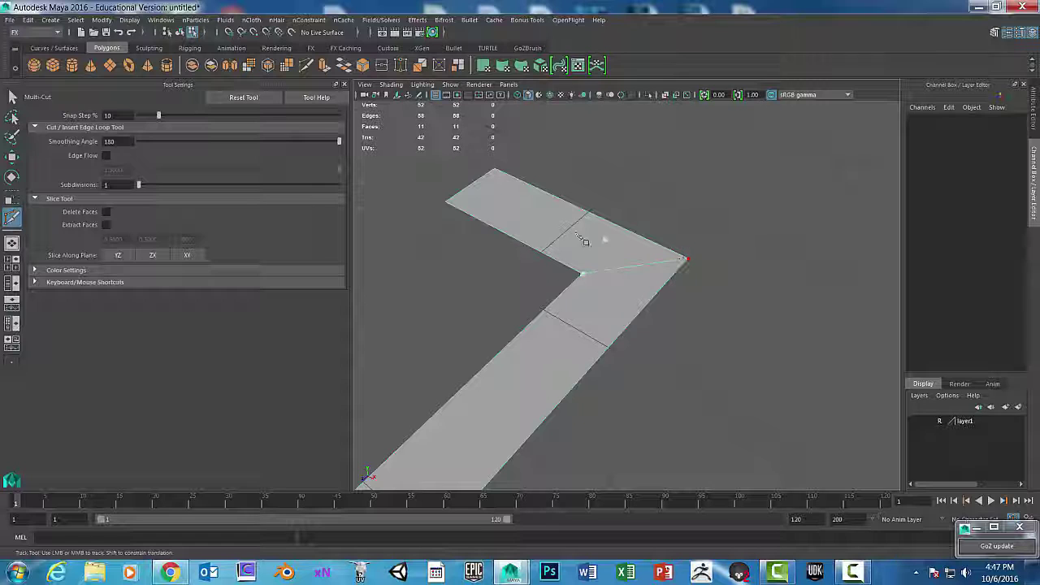
Step: Cut across the base of the closet's right wall and across the outer wall from both inner corners of that junction
scroll(587, 240, "down", 6)
scroll(664, 311, "up", 10)
middle_click_drag(816, 302, 796, 305, "alt")
middle_click_drag(882, 366, 687, 358, "alt")
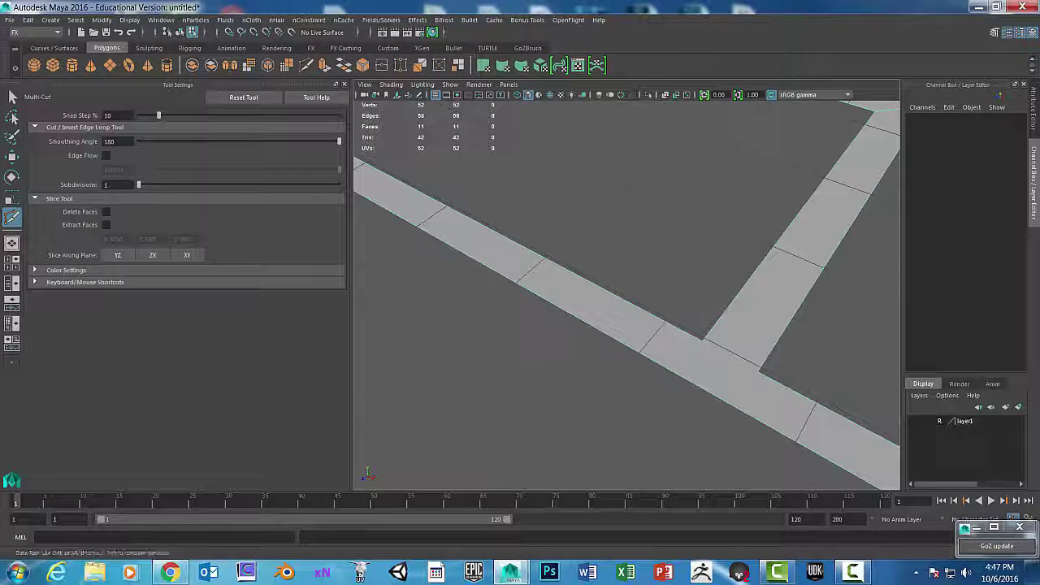
left_click(704, 341)
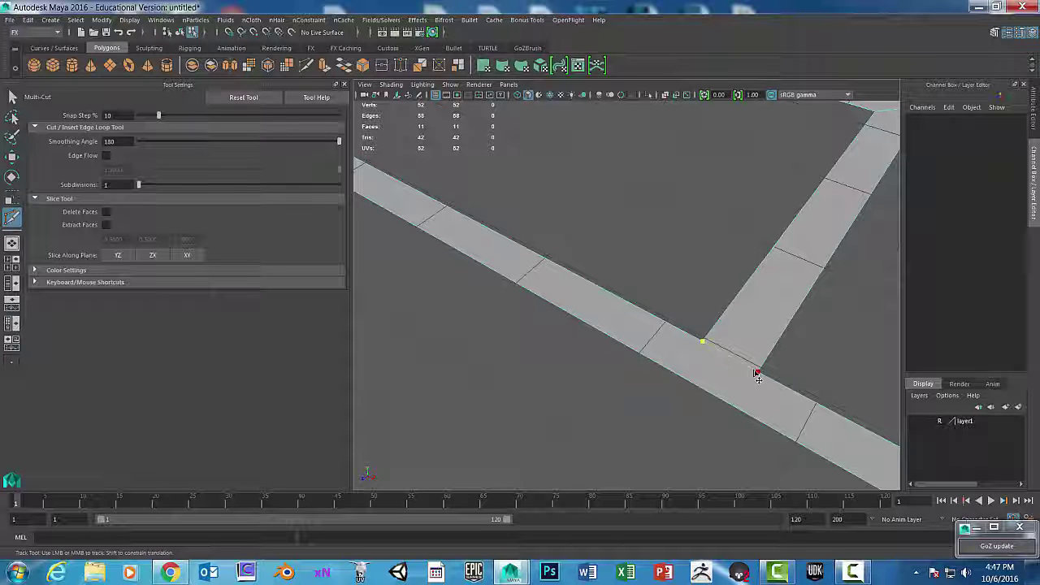
left_click(704, 341)
left_click(678, 375)
right_click(678, 376)
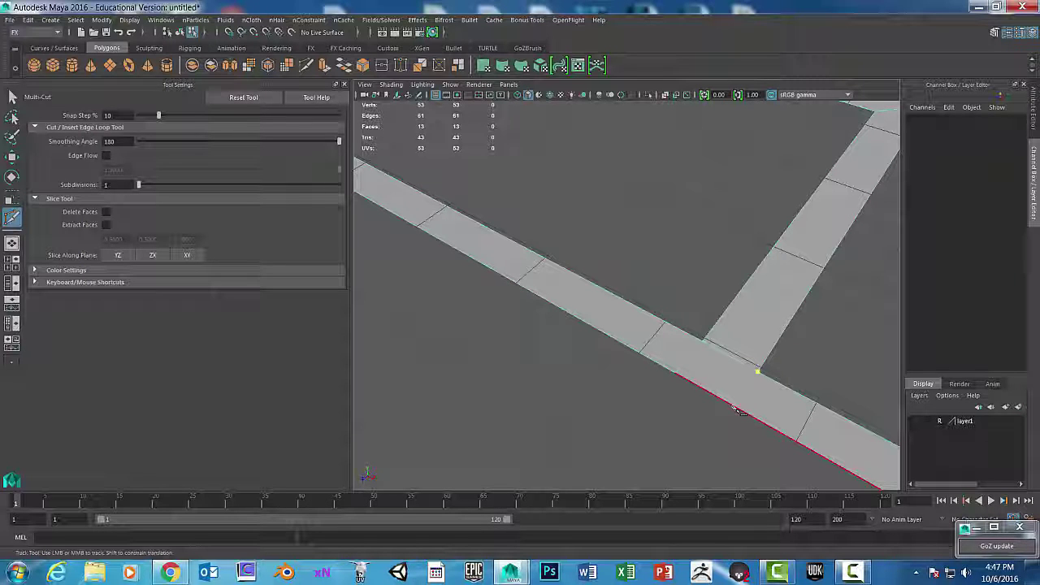
Step: Cut the short interior stub wall's base and the long outer wall from both inner corners where the two walls meet
scroll(788, 359, "down", 2)
mouse_move(723, 309)
middle_mouse_down("alt")
mouse_move(703, 300)
mouse_move(713, 298)
middle_mouse_up("alt")
scroll(725, 311, "down", 5)
middle_click_drag(759, 328, 624, 299, "alt")
scroll(737, 334, "down", 4)
scroll(811, 193, "down", 3)
middle_click_drag(811, 195, 719, 309, "alt")
scroll(761, 320, "up", 6)
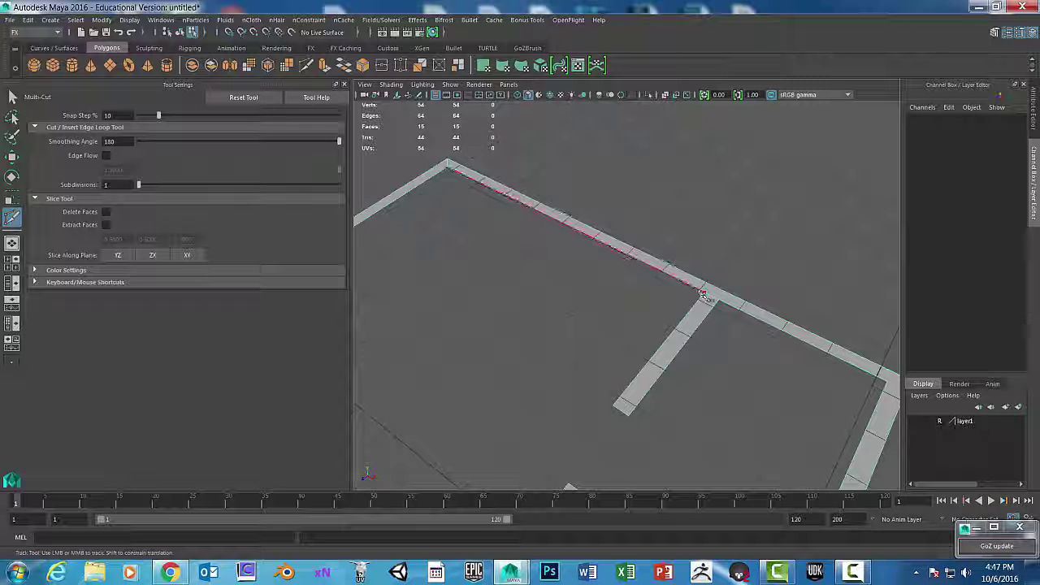
left_click(710, 284)
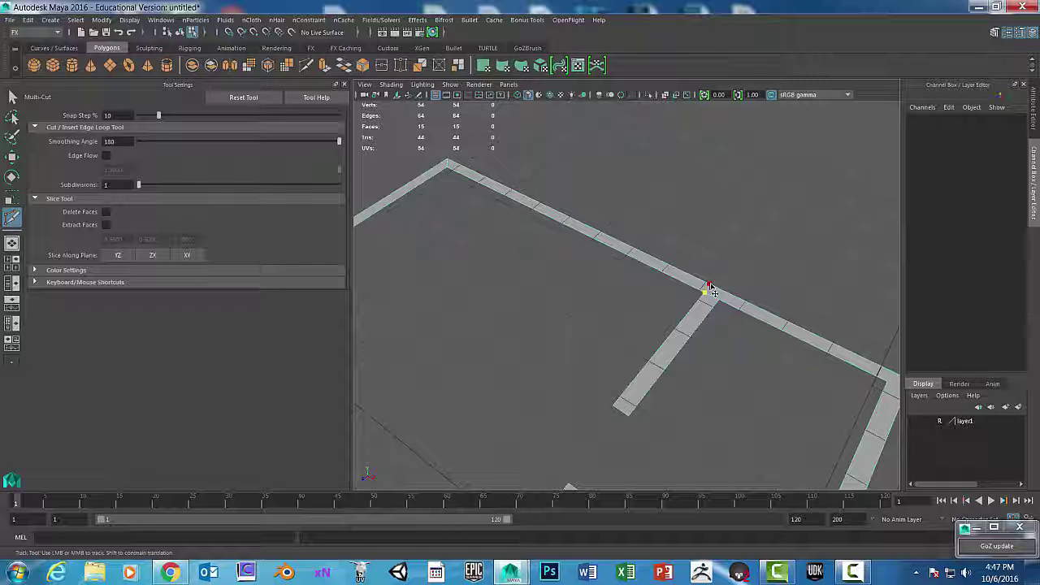
right_click(710, 285)
left_click(724, 293)
right_click(725, 298)
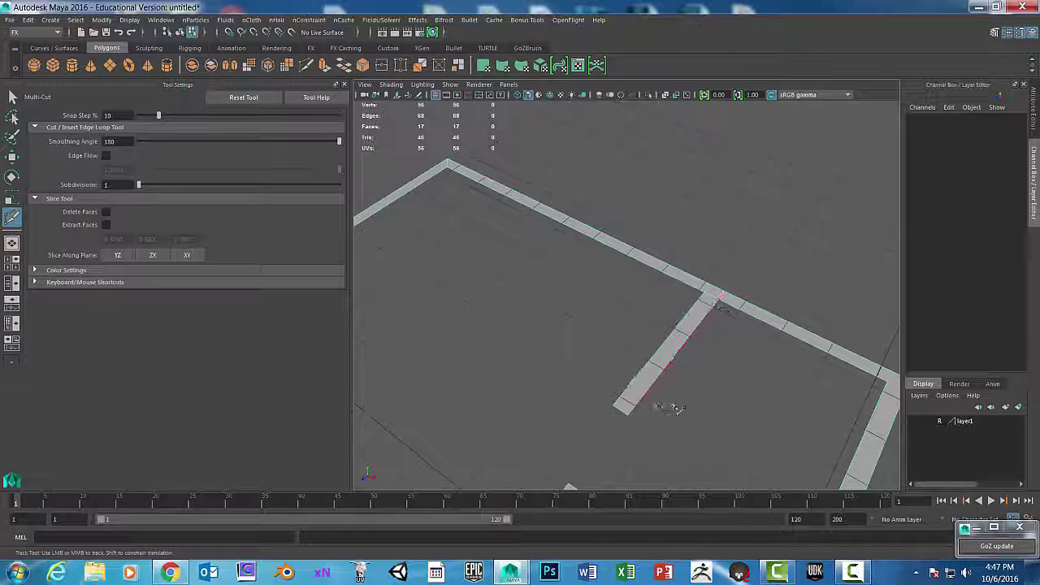
Step: Cut the outer wall from both inner corners of its junction with the long partition wall, and across the partition's base
middle_click_drag(773, 365, 666, 295, "alt")
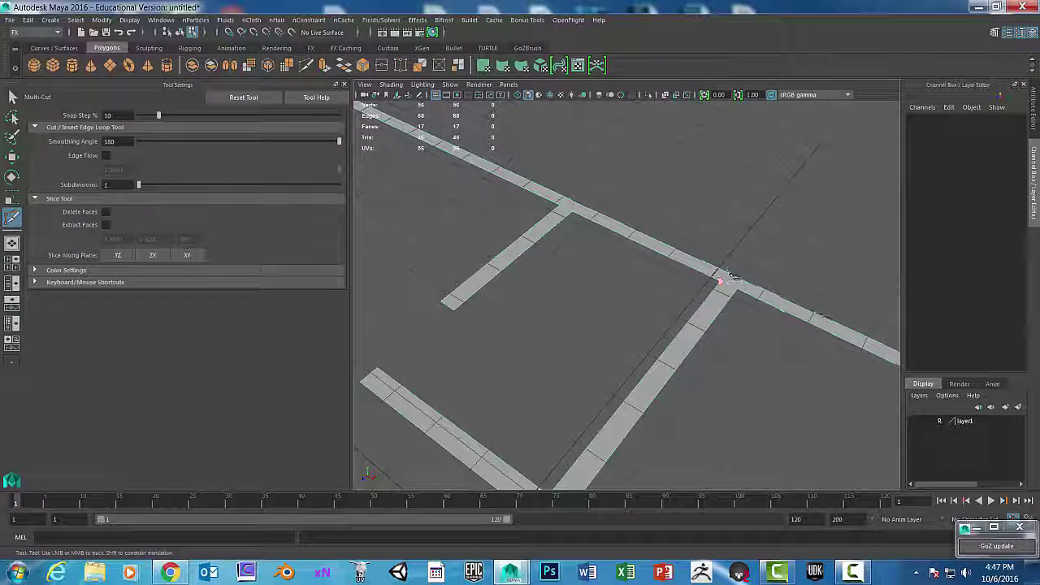
left_click(724, 281)
left_click(727, 273)
right_click(728, 276)
left_click(738, 287)
left_click(744, 280)
right_click(742, 282)
left_click(723, 284)
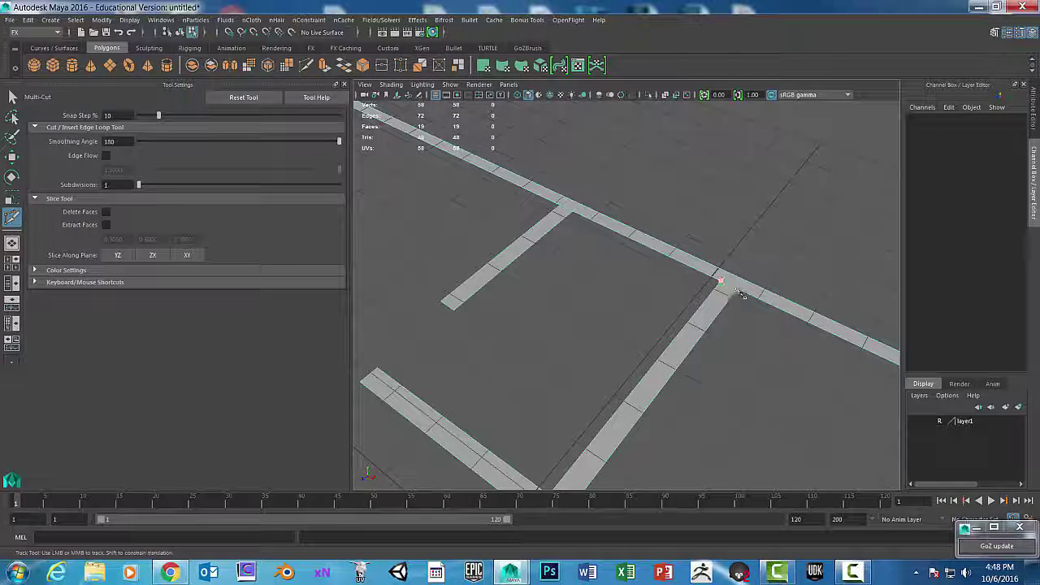
Step: Cut the long partition wall from both inner corners of its side wall junction, and across the side wall's base
scroll(745, 321, "up", 6)
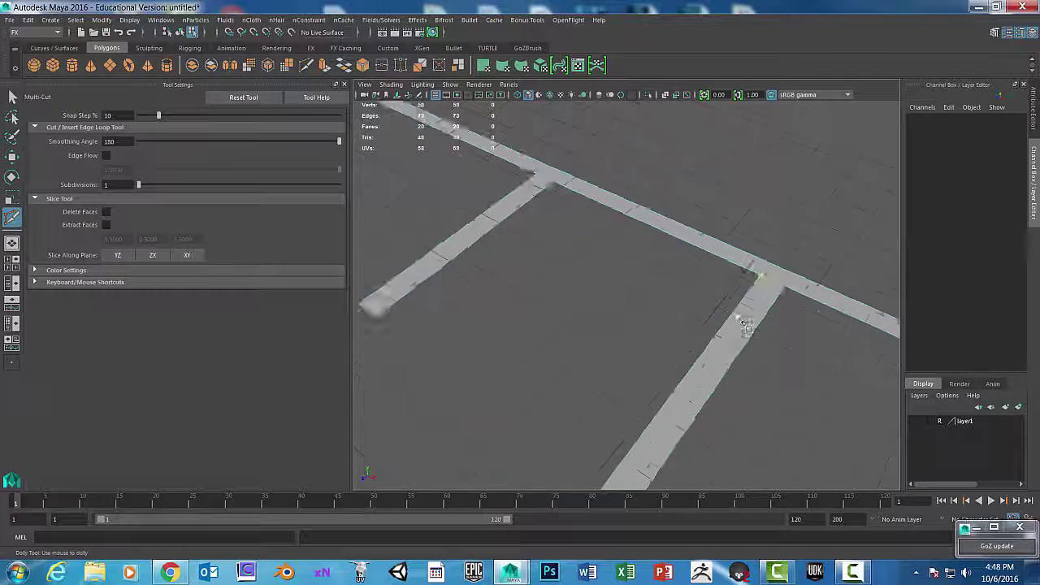
scroll(701, 296, "down", 8)
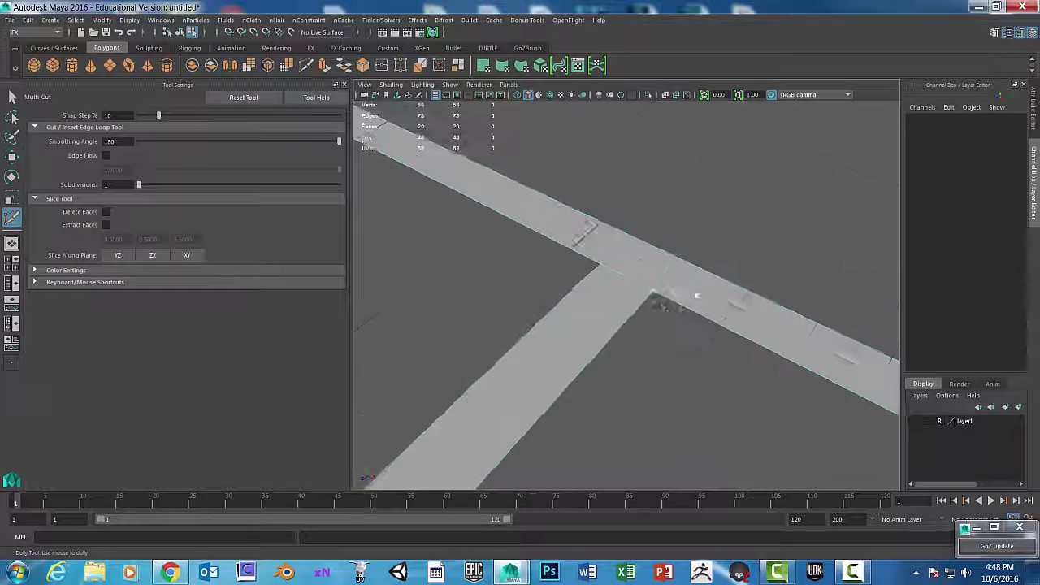
left_click_drag(717, 267, 706, 258, "alt")
middle_click_drag(706, 258, 689, 288, "alt")
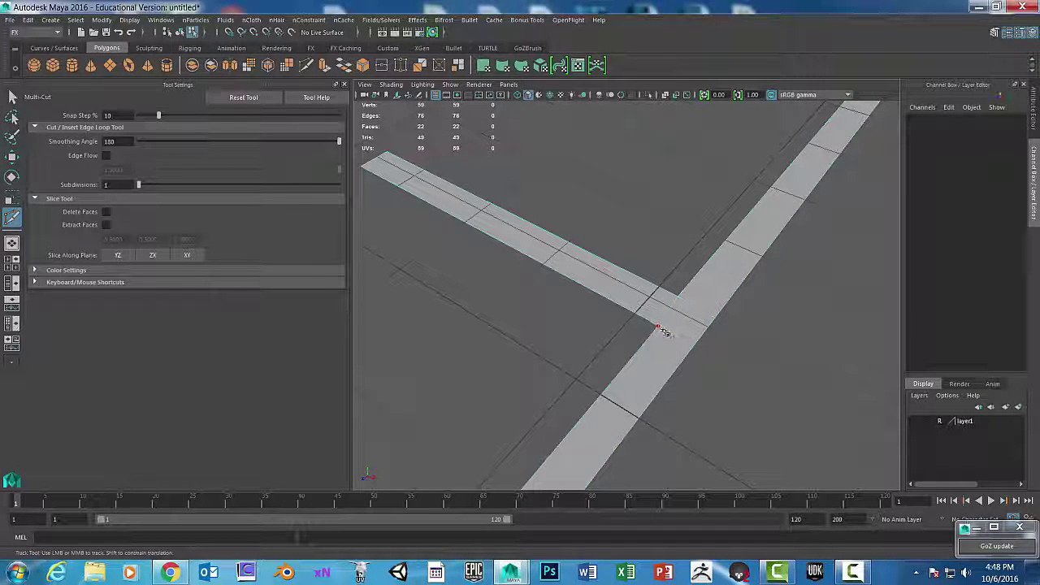
right_click(742, 347)
Step: Cut diagonally from the inner to the outer vertex at the far end of the long outer wall
scroll(736, 344, "down", 5)
middle_click_drag(737, 345, 455, 284, "alt")
middle_click_drag(813, 357, 691, 347, "alt")
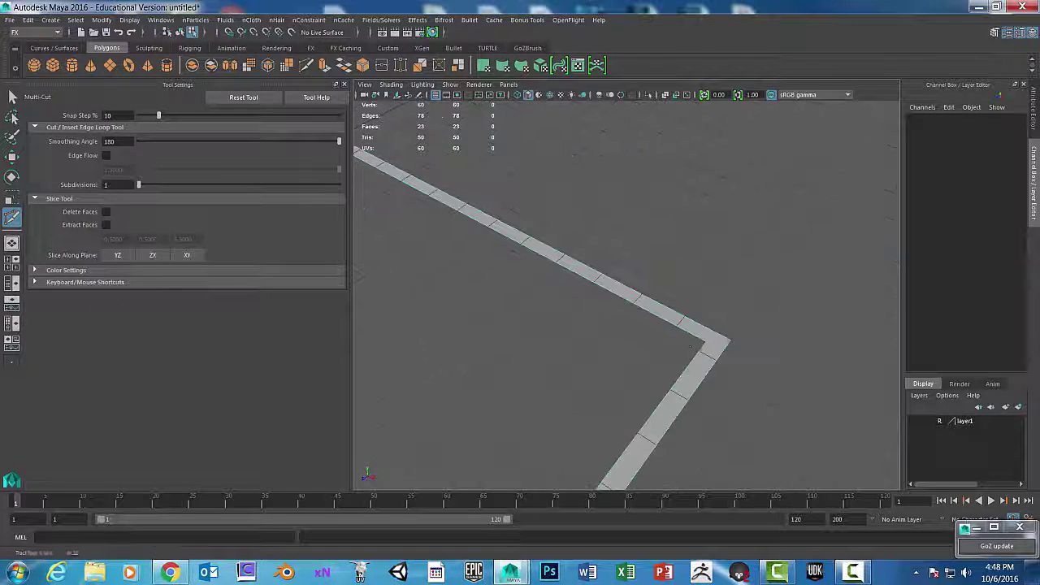
left_click(737, 347)
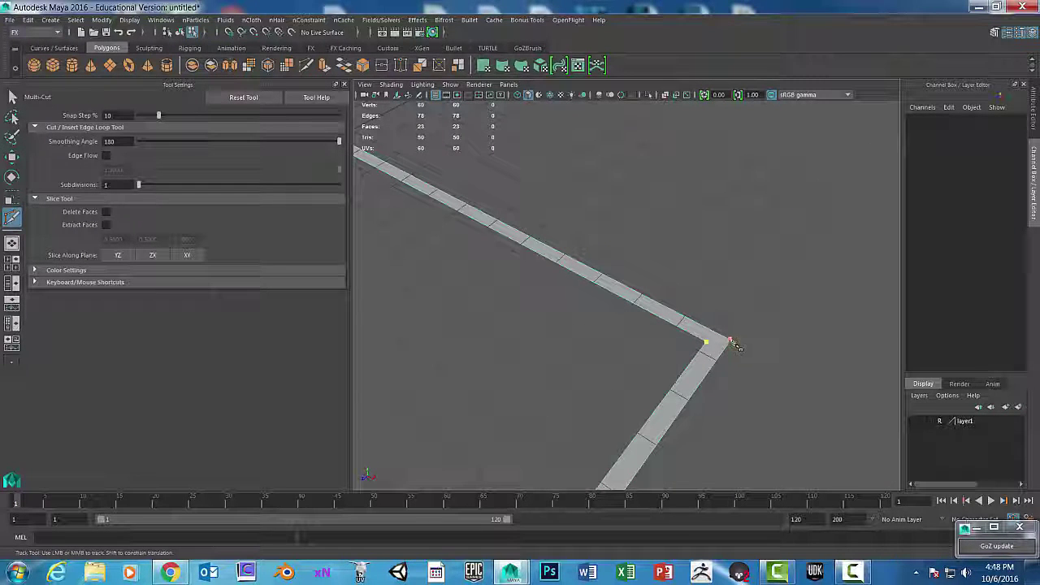
Step: Cut diagonally across the outer corner where the end wall meets the short front wall segment beside the wide opening
middle_click_drag(650, 455, 715, 262, "alt")
scroll(699, 272, "down", 5)
middle_click_drag(621, 315, 799, 209, "alt")
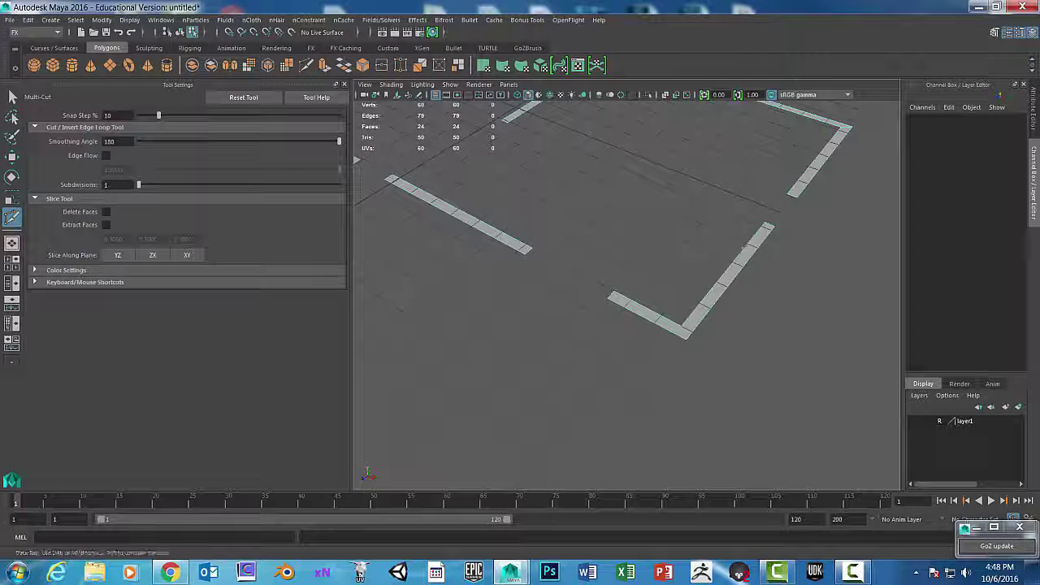
left_click(682, 327)
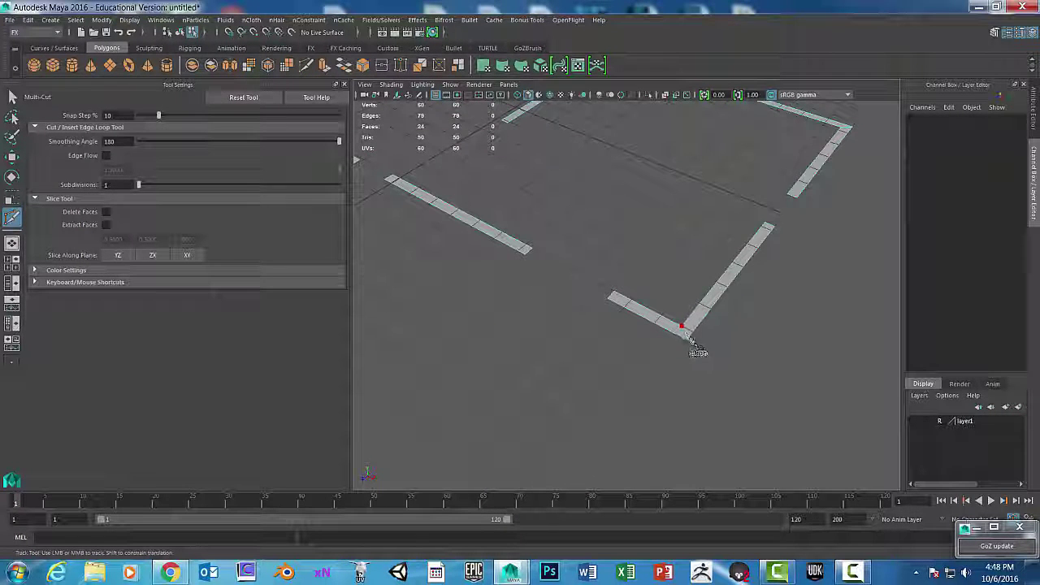
left_click(684, 341)
right_click(687, 344)
Step: Examine the whole wall plan for corners and junctions that still lack cuts, and leave the Multi-Cut tool
scroll(667, 353, "down", 8)
left_click_drag(645, 358, 741, 354, "alt")
scroll(741, 355, "up", 3)
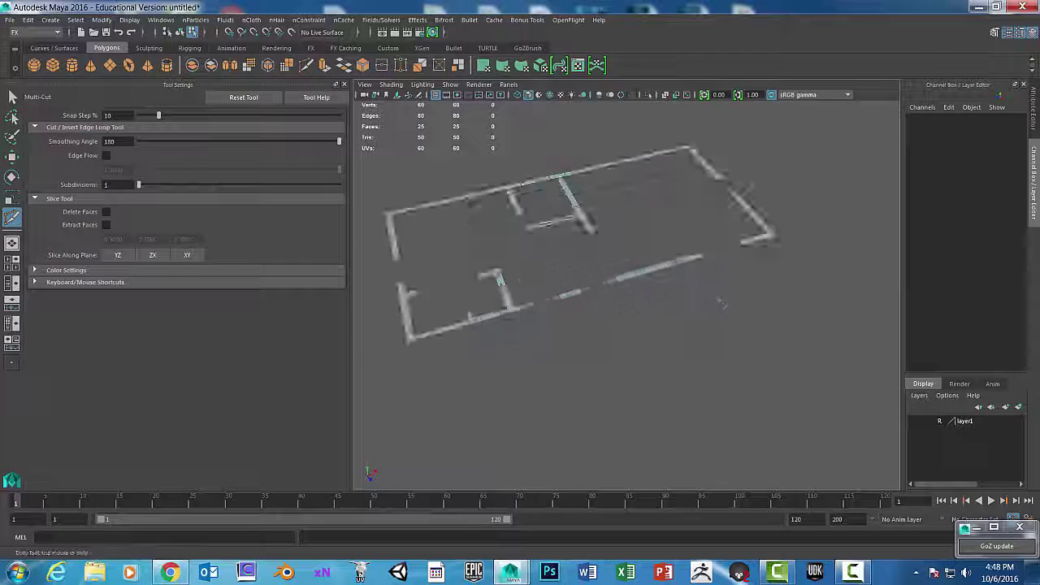
scroll(720, 288, "up", 8)
middle_click_drag(632, 322, 560, 357, "alt")
scroll(762, 288, "up", 6)
middle_click_drag(762, 287, 608, 304, "alt")
scroll(608, 304, "down", 4)
scroll(628, 361, "down", 3)
middle_click_drag(553, 219, 658, 398, "alt")
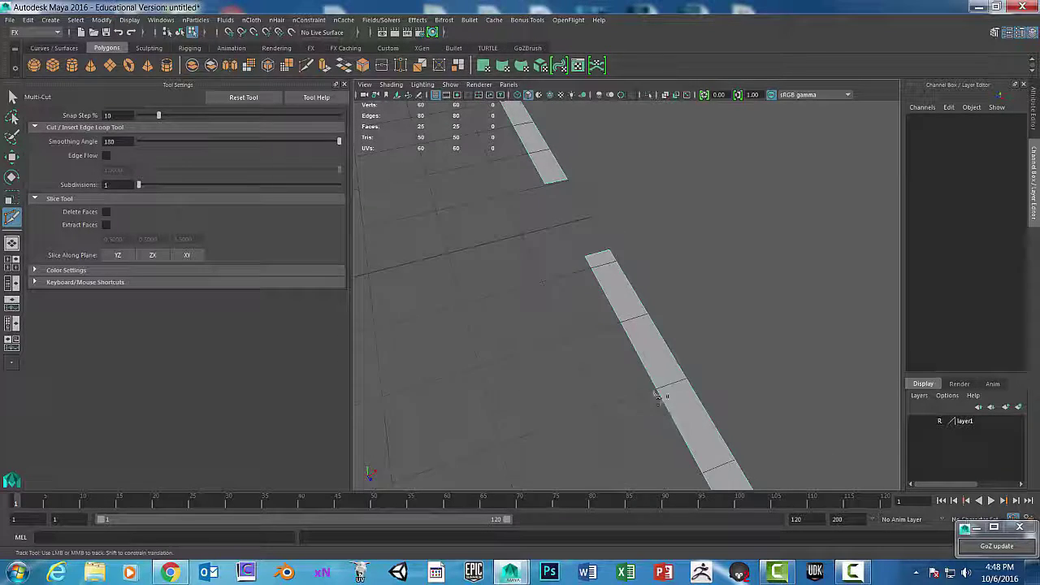
scroll(659, 398, "down", 8)
middle_click_drag(695, 303, 757, 262, "alt")
middle_click_drag(662, 309, 662, 224, "alt")
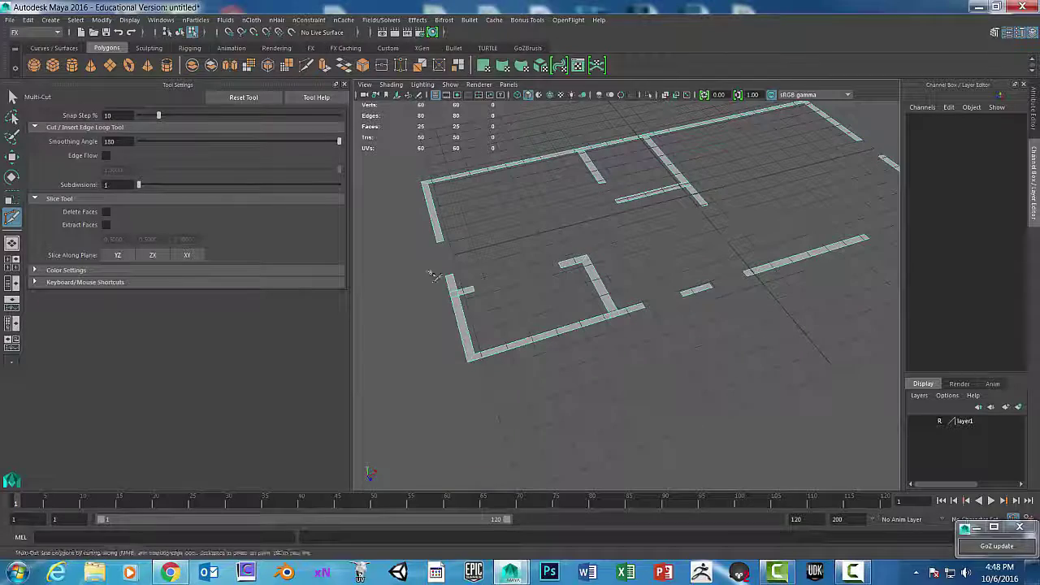
key("q")
left_click_drag(673, 256, 672, 289, "alt")
scroll(670, 291, "up", 6)
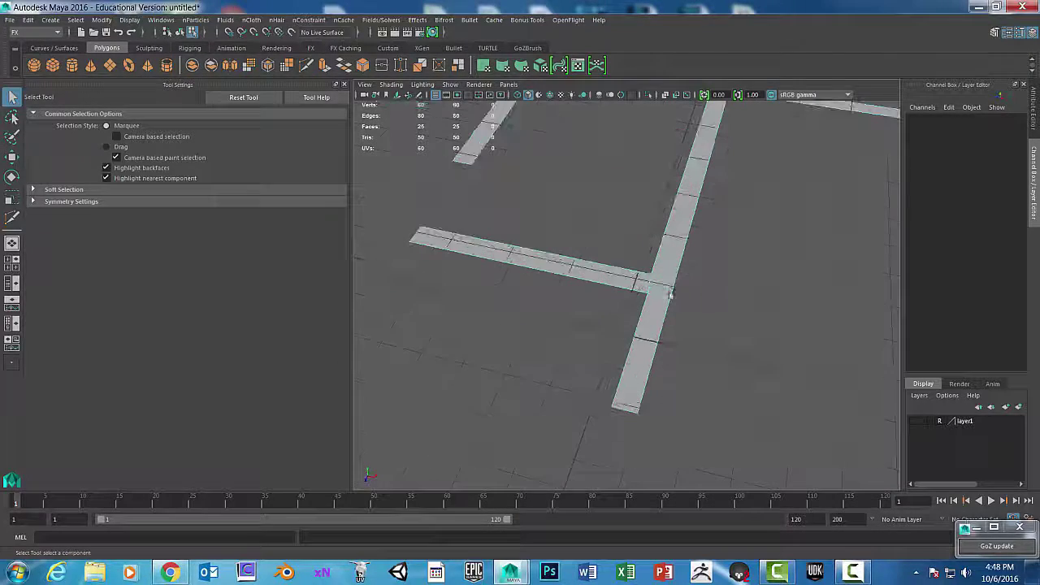
scroll(680, 327, "down", 8)
left_click_drag(675, 335, 689, 303, "alt")
scroll(701, 310, "down", 2)
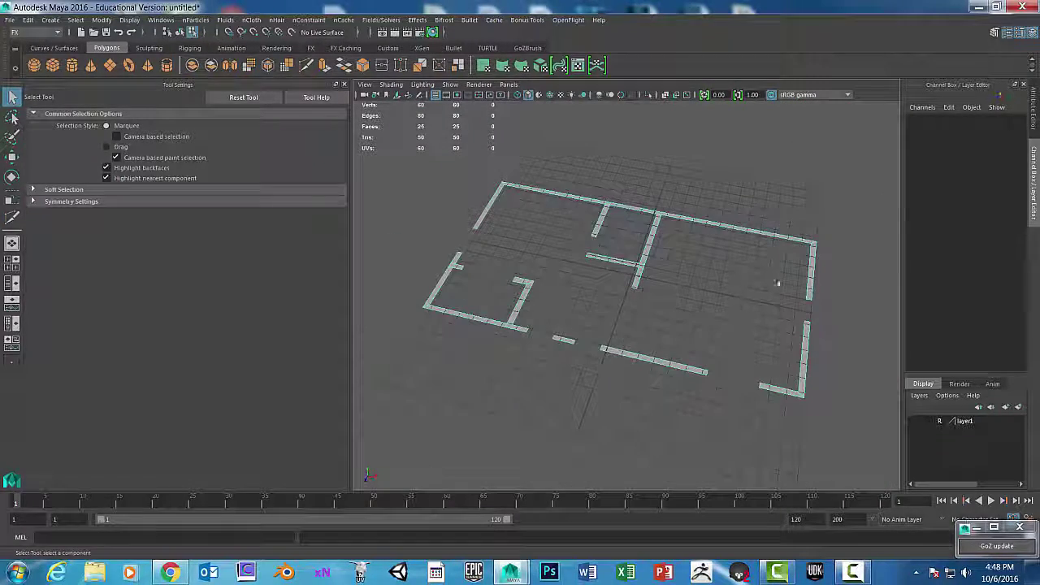
right_click(814, 277)
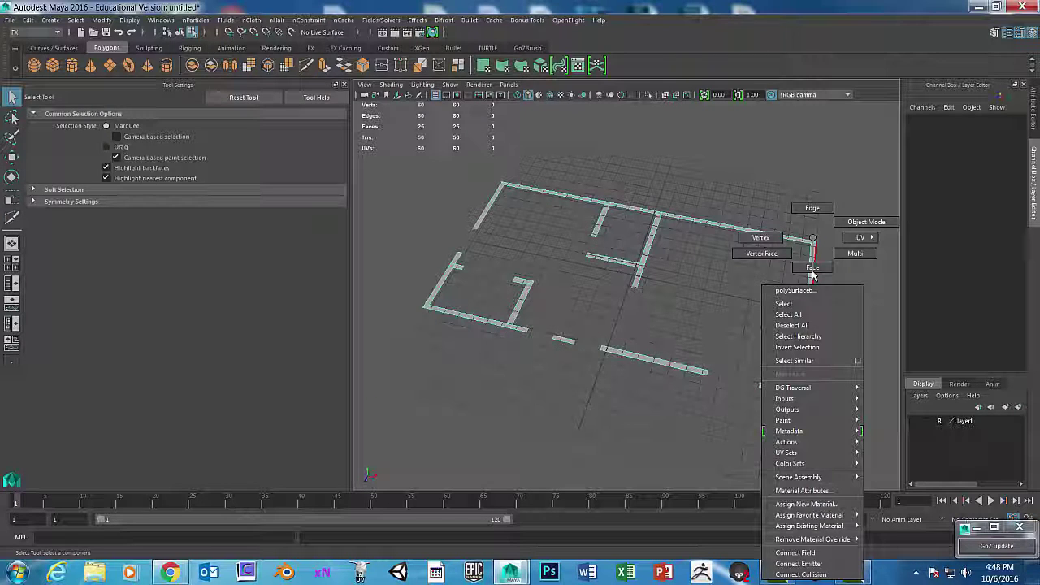
left_click(813, 271)
left_click_drag(415, 153, 865, 429)
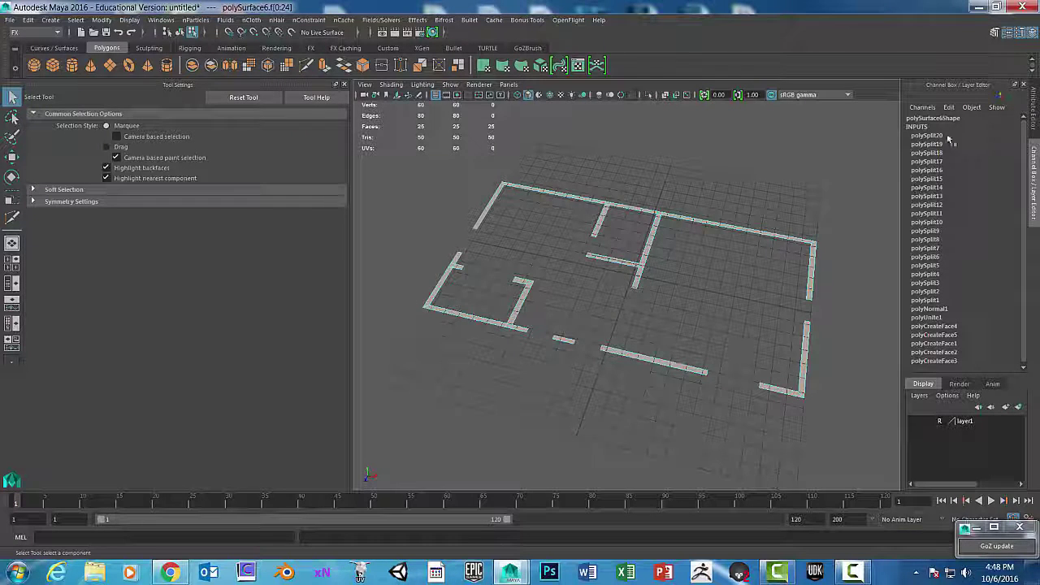
Step: Return the wall mesh to object mode and delete its construction history
right_click_drag(637, 213, 628, 263)
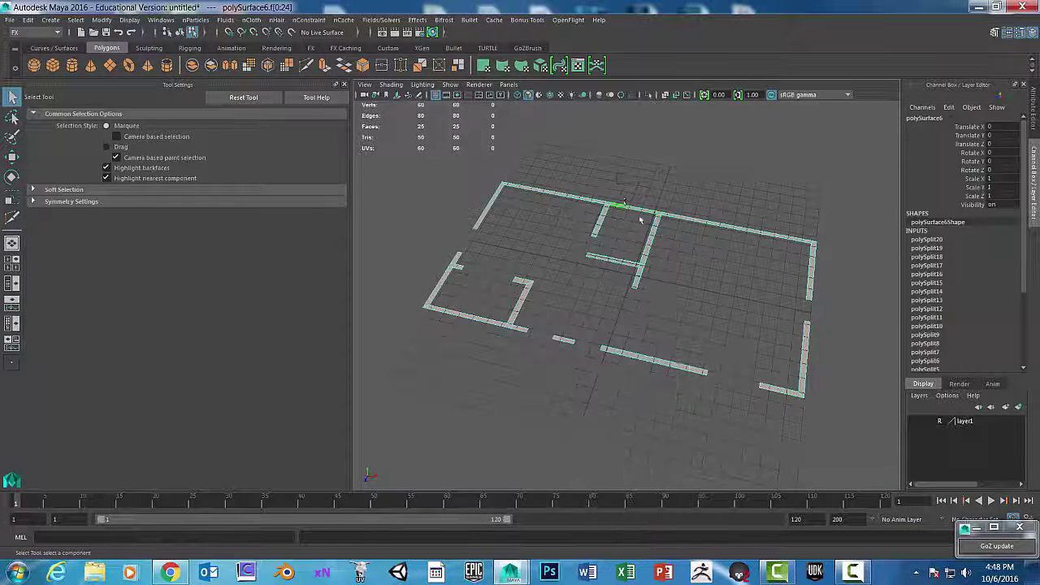
left_click(26, 20)
mouse_move(54, 147)
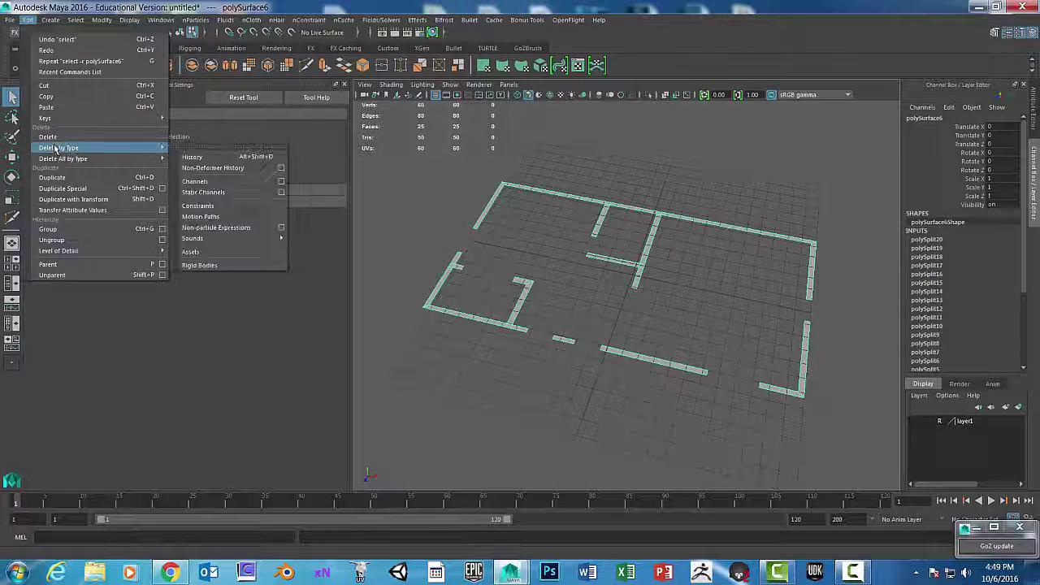
left_click(216, 152)
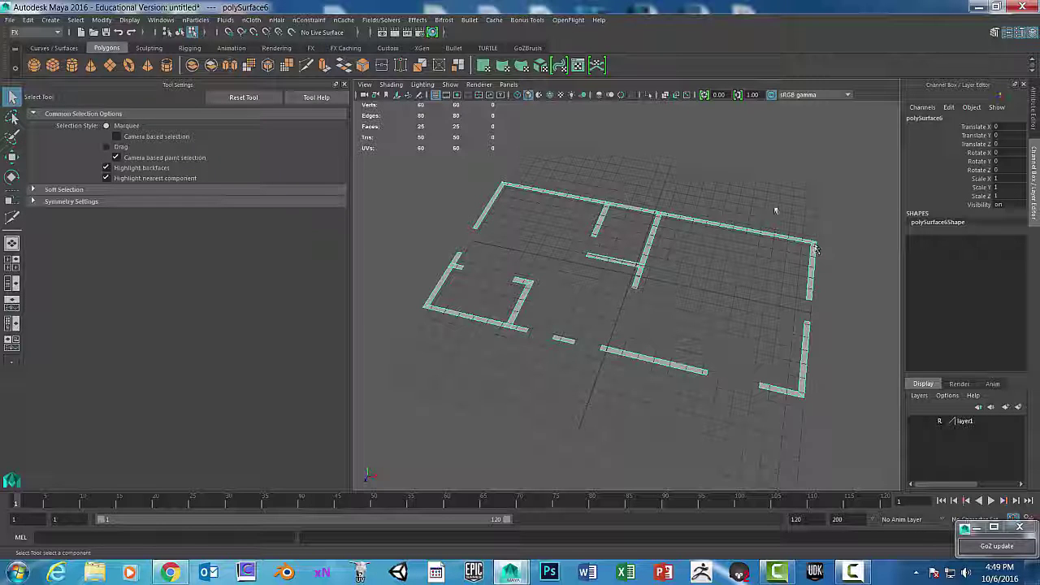
Step: Select all faces of the wall mesh and extrude them upward with a Local Translate Z of about 3.294
right_click(655, 235)
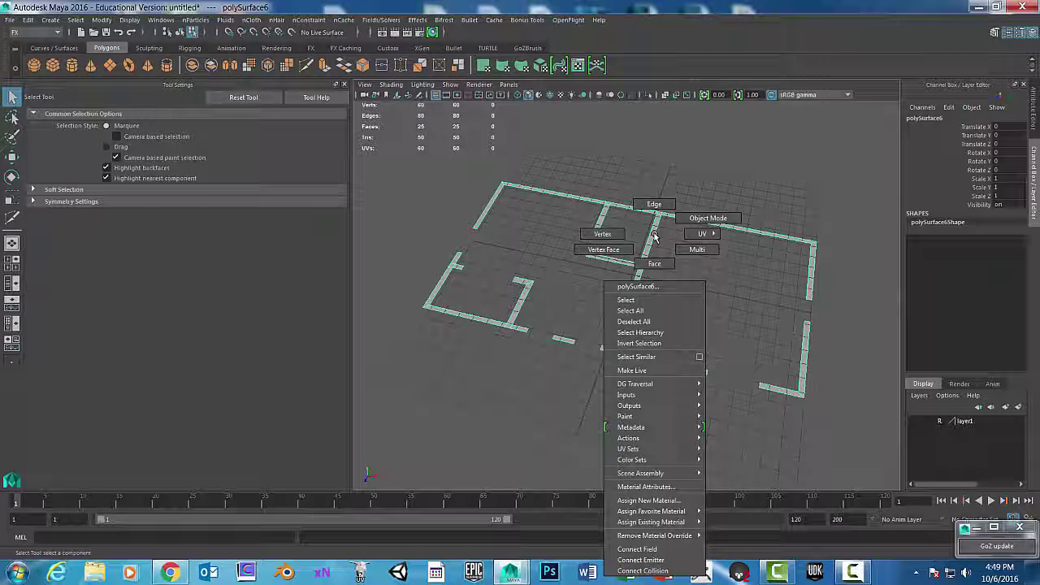
right_click_drag(655, 237, 656, 264)
left_click_drag(399, 157, 845, 435)
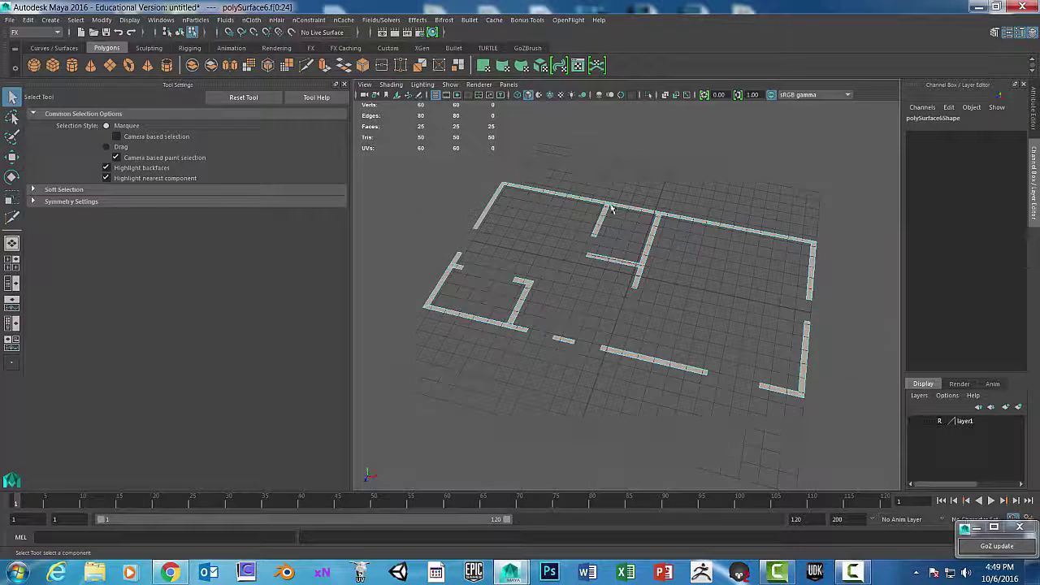
left_click(324, 66)
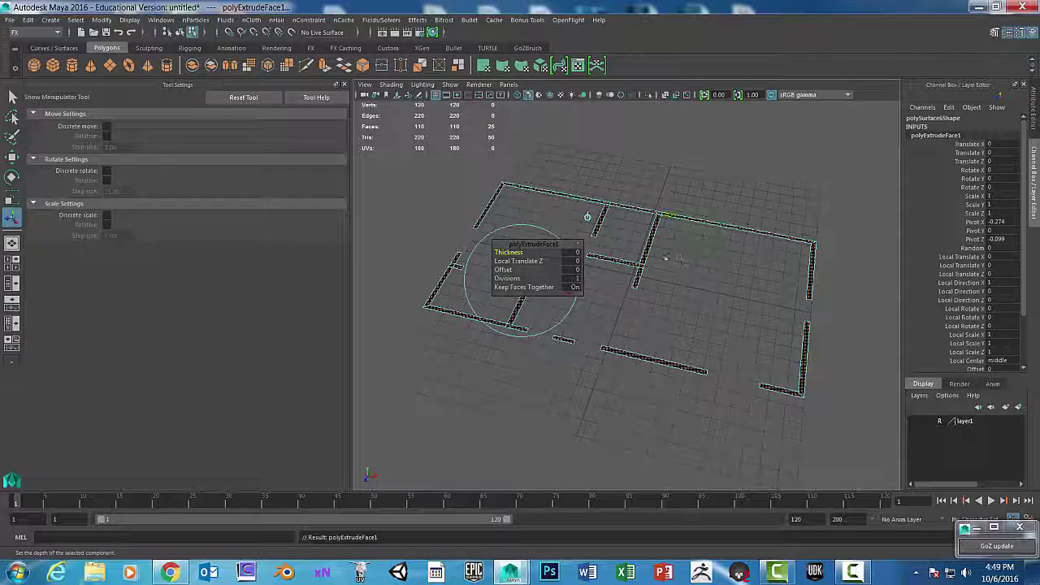
left_click_drag(675, 275, 443, 237, "alt")
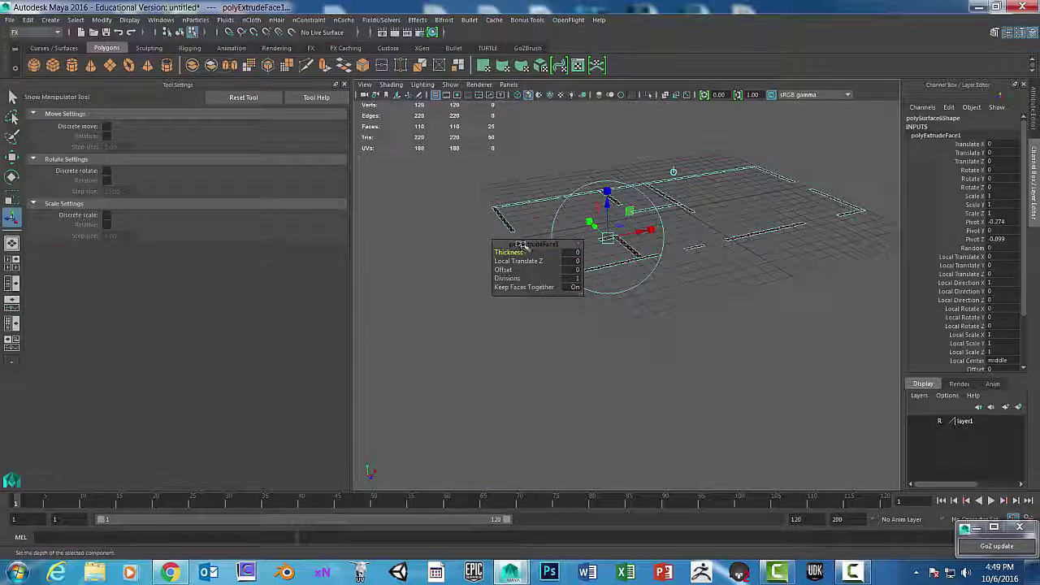
left_click_drag(524, 244, 445, 236)
right_click_drag(597, 259, 719, 199, "alt")
middle_click_drag(687, 192, 700, 265, "alt")
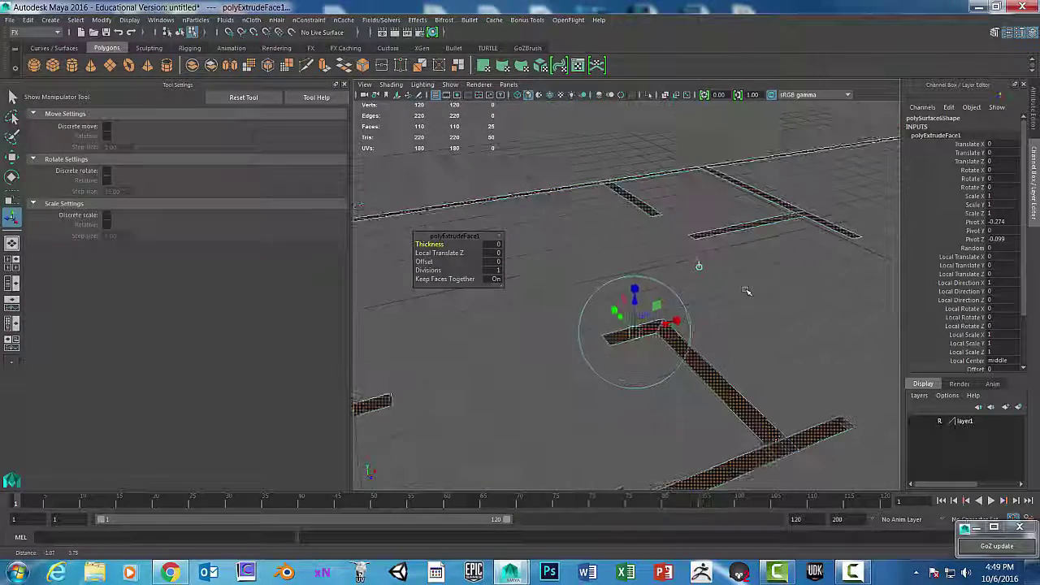
left_click_drag(636, 292, 656, 123)
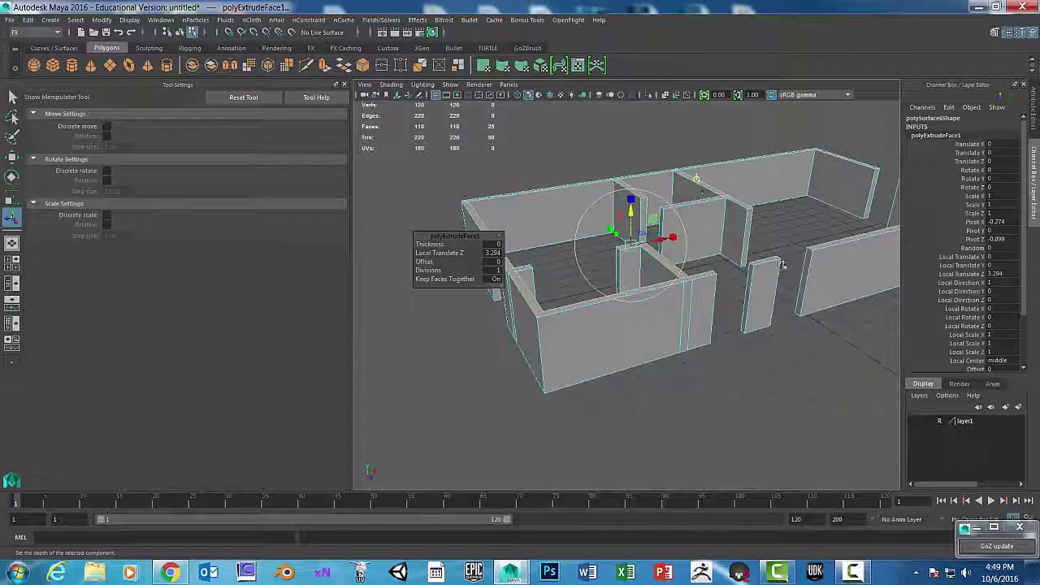
Step: Raise the extruded walls further in the front view, to a Local Translate Z of about 7.842
left_click_drag(781, 277, 745, 279, "alt")
key("space")
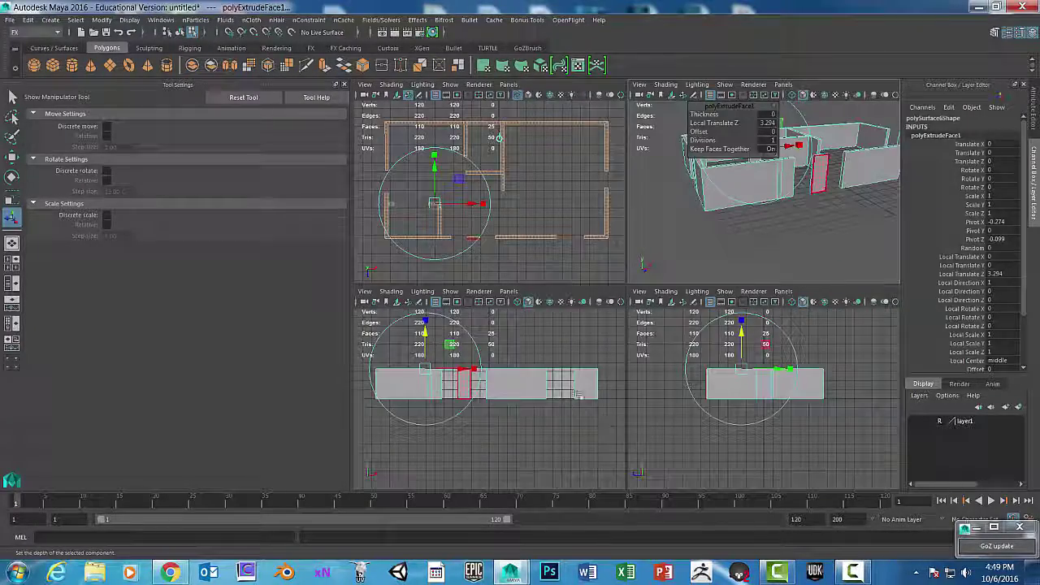
key("space")
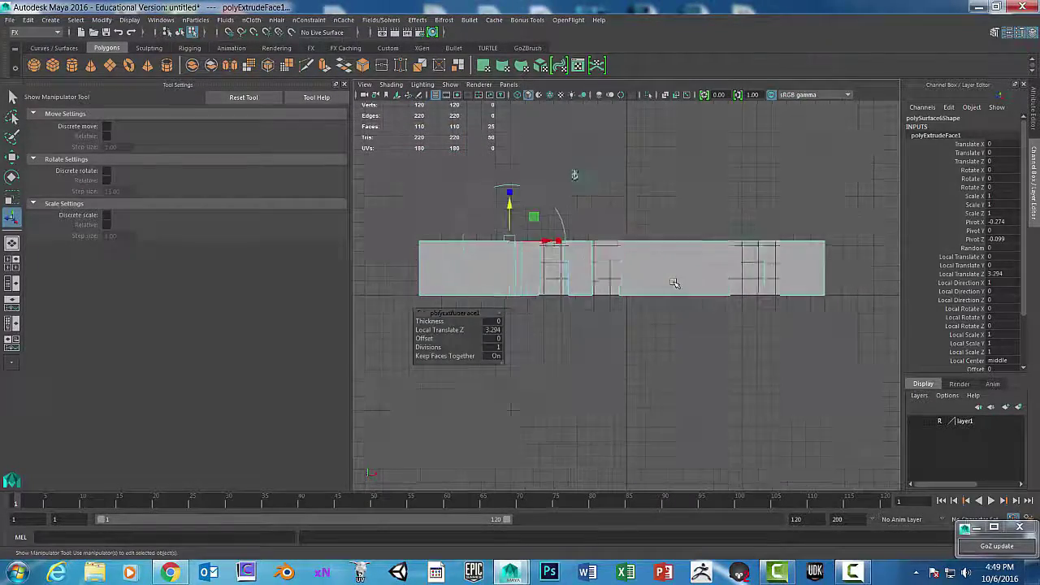
middle_click_drag(684, 342, 686, 365, "alt")
scroll(681, 341, "up", 3)
middle_click_drag(685, 308, 692, 270, "alt")
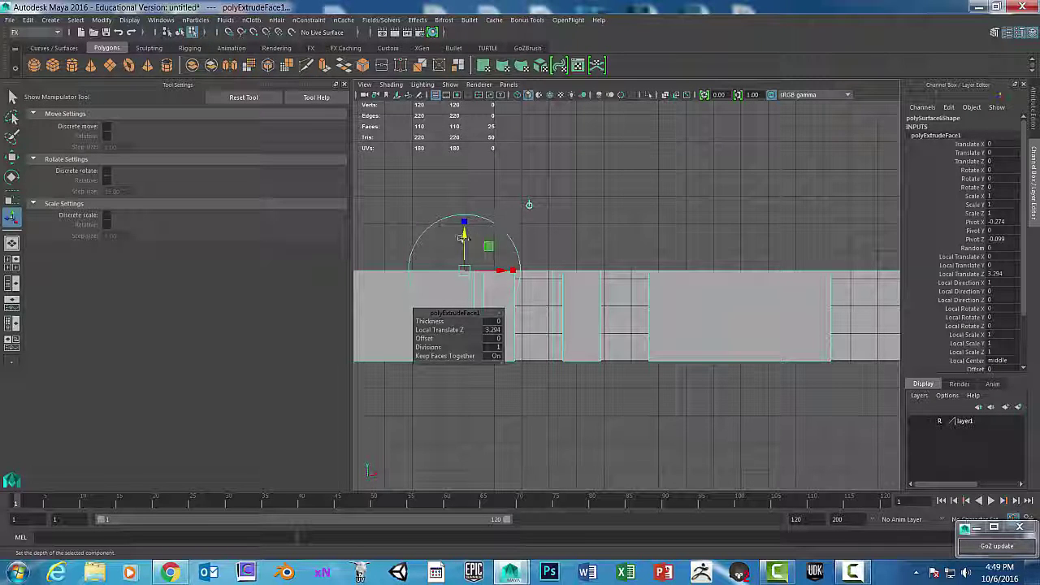
left_click_drag(465, 234, 465, 110)
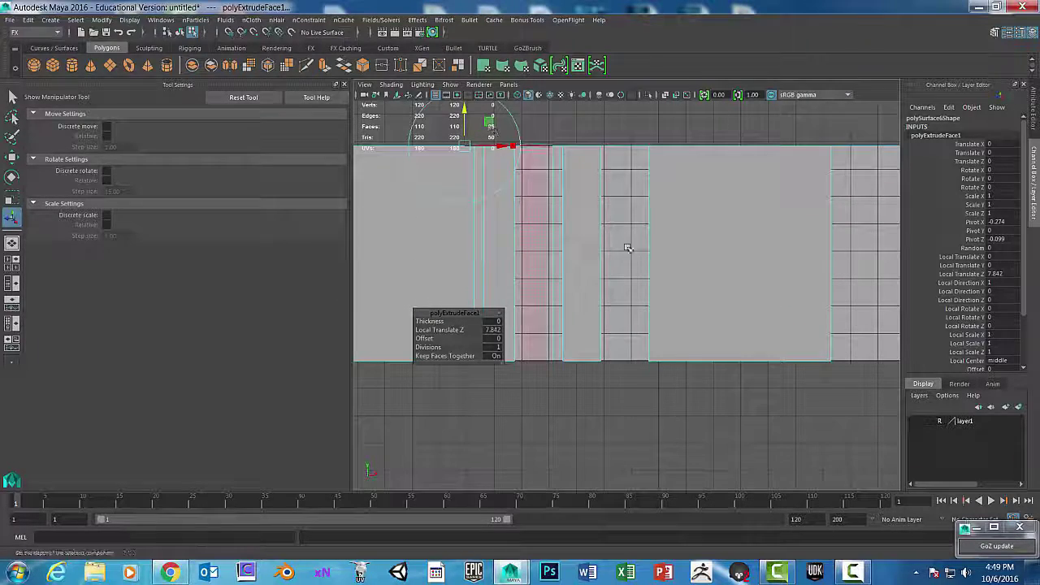
Step: Raise the extruded walls in the front view to a Local Translate Z of about 9.969
middle_click_drag(687, 260, 650, 388, "alt")
scroll(650, 388, "down", 3)
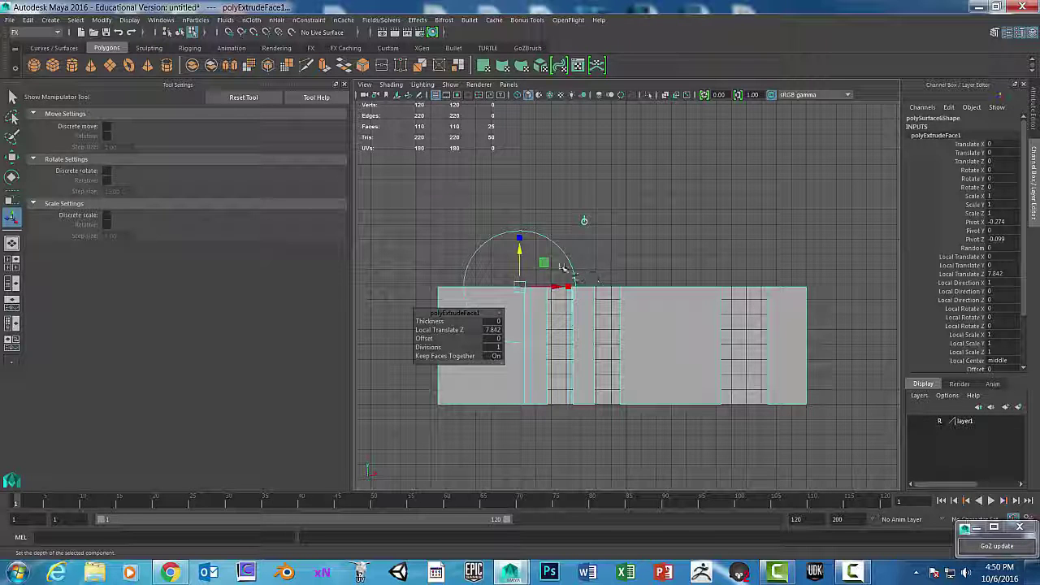
left_click_drag(524, 248, 525, 217)
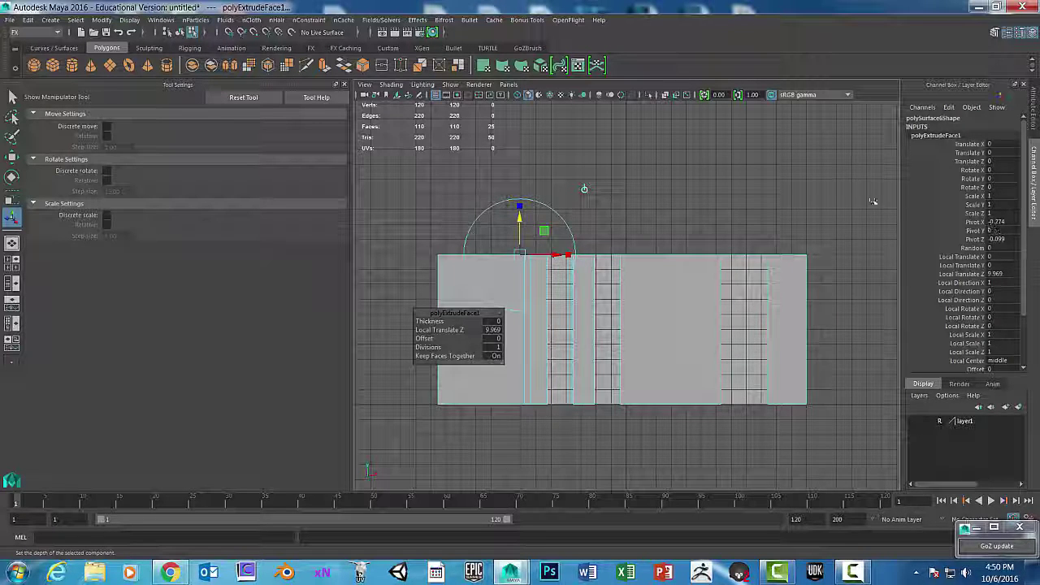
Step: Leave the face extrusion and return the wall mesh to object mode in the perspective view
key("space")
key("space")
left_click_drag(813, 244, 701, 304, "alt")
middle_click_drag(701, 304, 685, 360, "alt")
left_click_drag(685, 360, 734, 269, "alt")
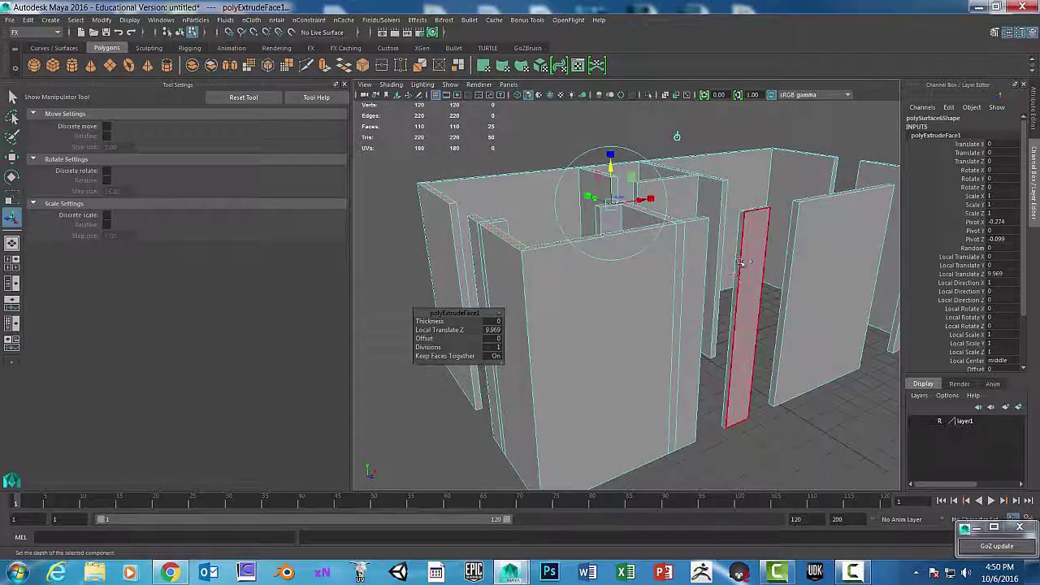
right_click_drag(745, 237, 746, 303)
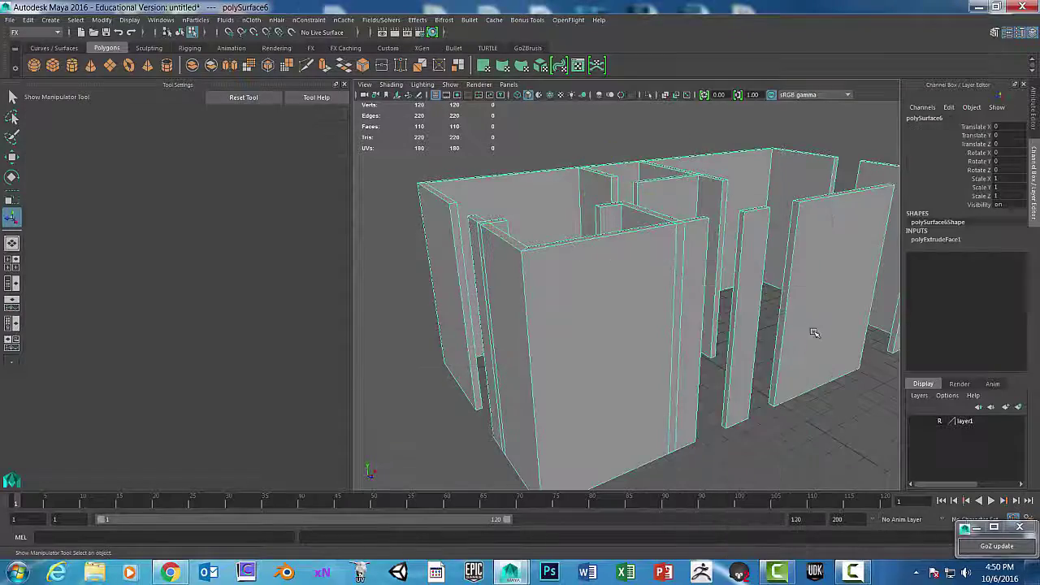
Step: Insert horizontal edge loops in the front view across the wall sections, about a fifth of the height below their top
scroll(810, 325, "down", 5)
scroll(783, 365, "up", 4)
mouse_move(777, 373)
left_mouse_down("alt")
mouse_move(699, 379)
mouse_move(765, 376)
left_mouse_up("alt")
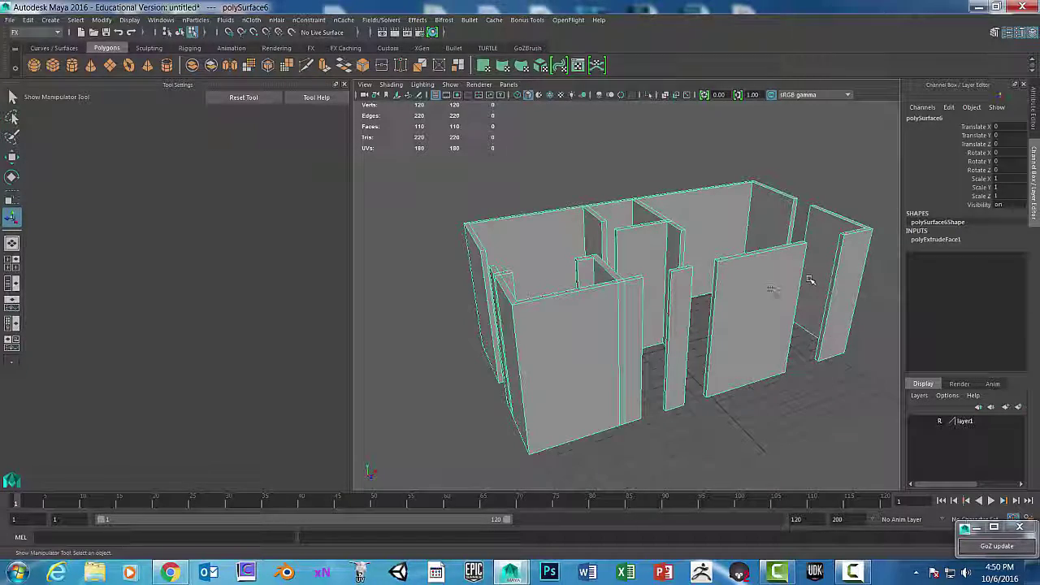
left_click_drag(729, 288, 755, 280, "alt")
key("space")
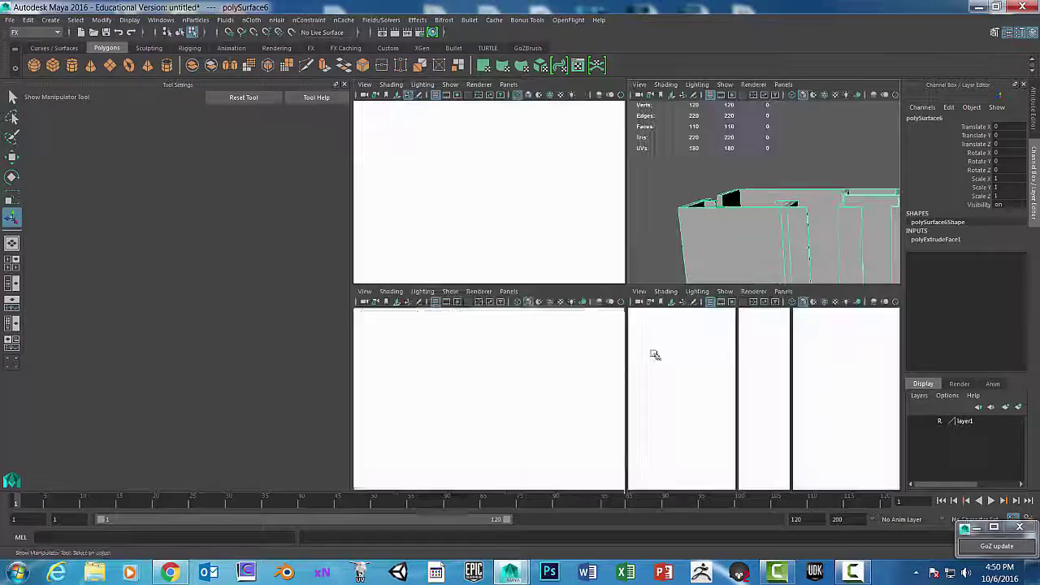
key("space")
scroll(696, 346, "up", 1)
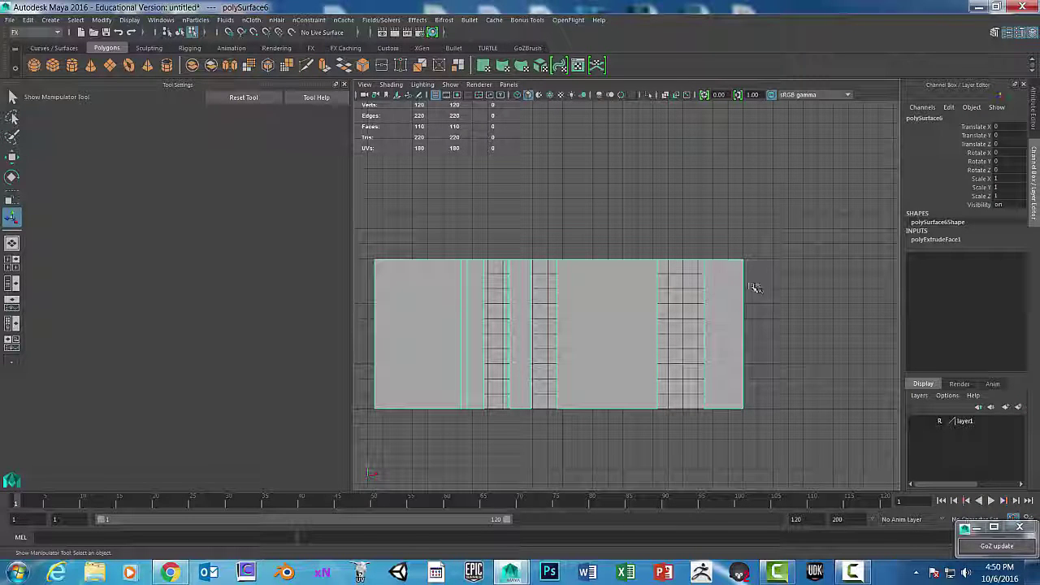
right_click(735, 287, "shift")
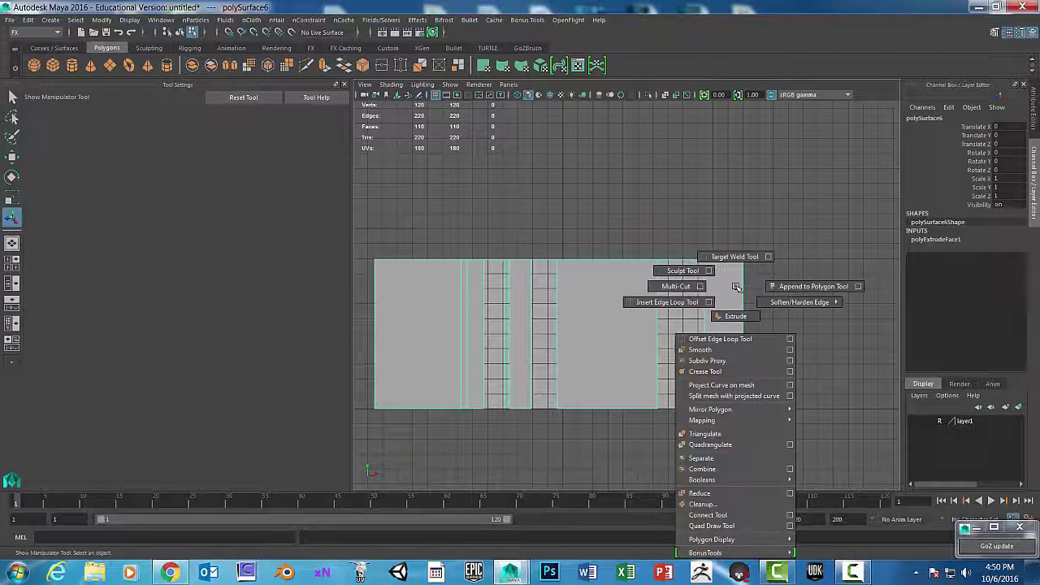
right_click_drag(735, 287, 675, 301, "shift")
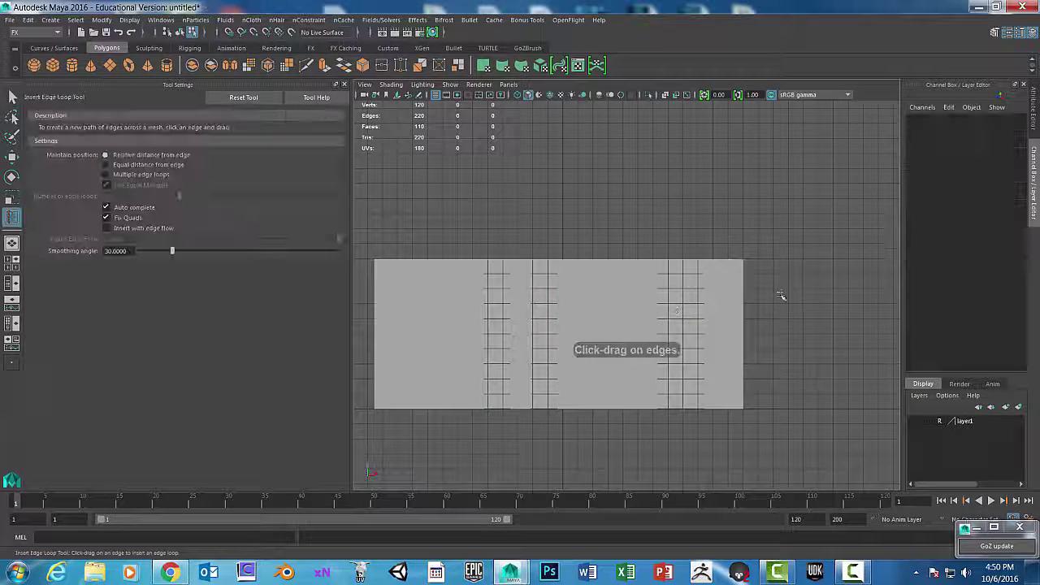
left_click(742, 289)
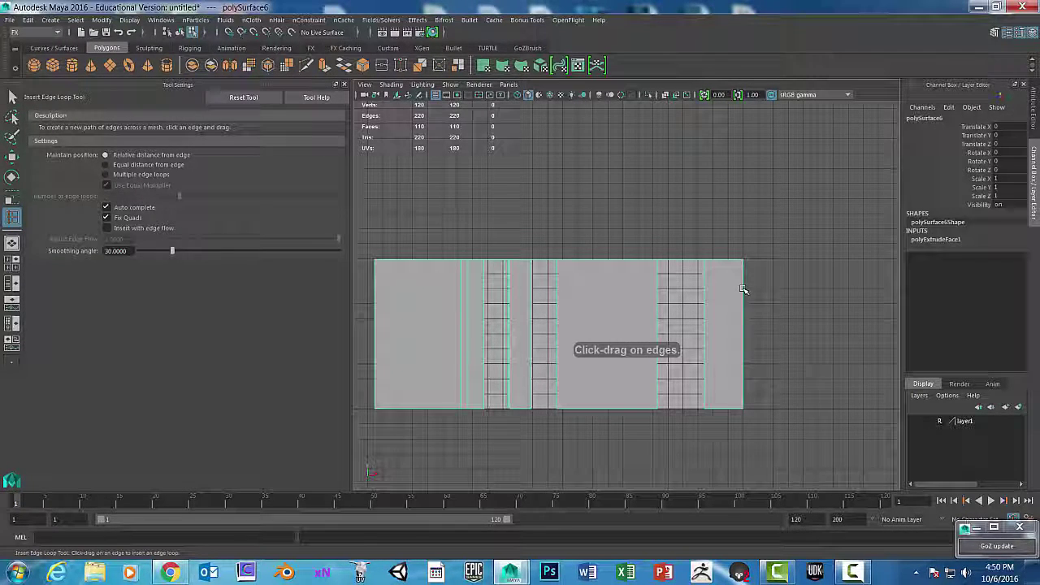
left_click(658, 290)
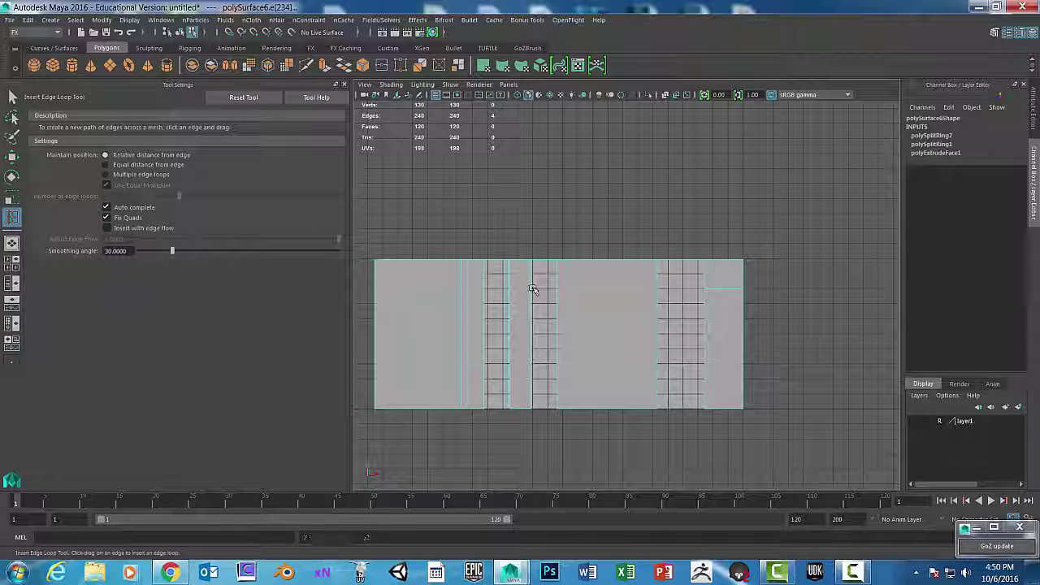
left_click(497, 289)
left_click(485, 290)
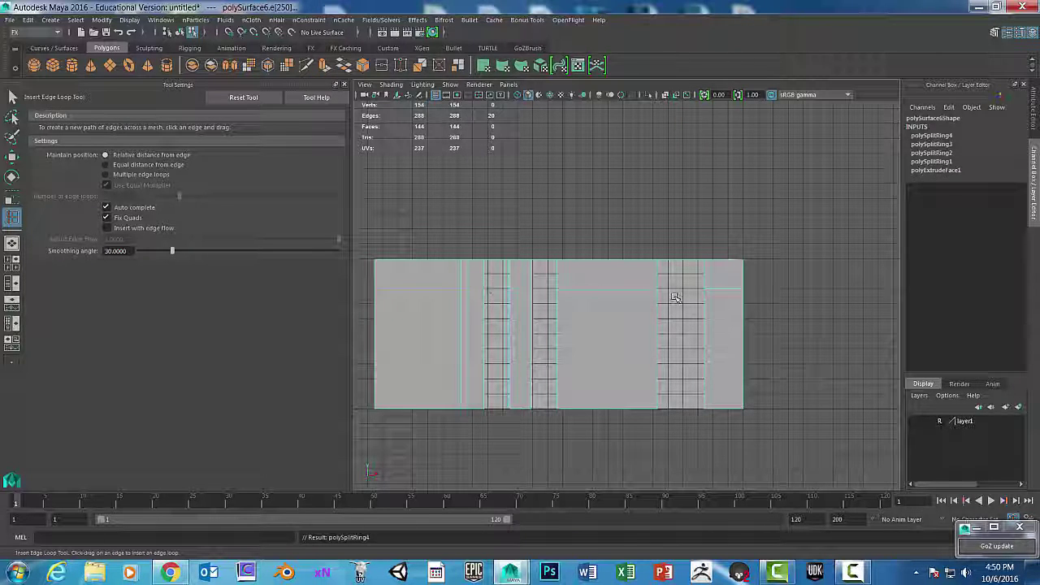
Step: Insert a horizontal edge loop in the side view through the remaining walls, level with the existing upper loops
key("space")
key("space")
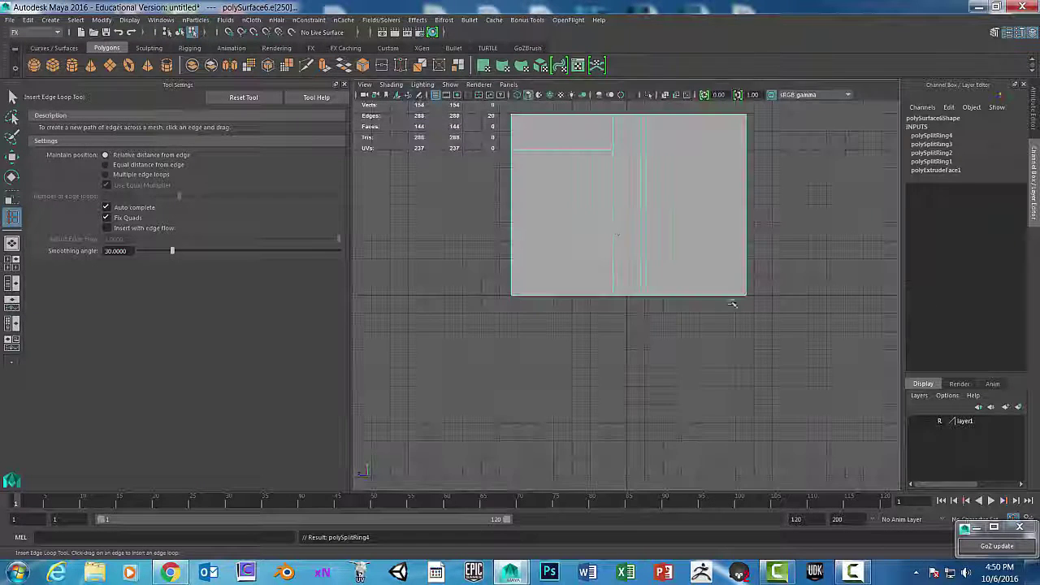
left_click(743, 151)
key("space")
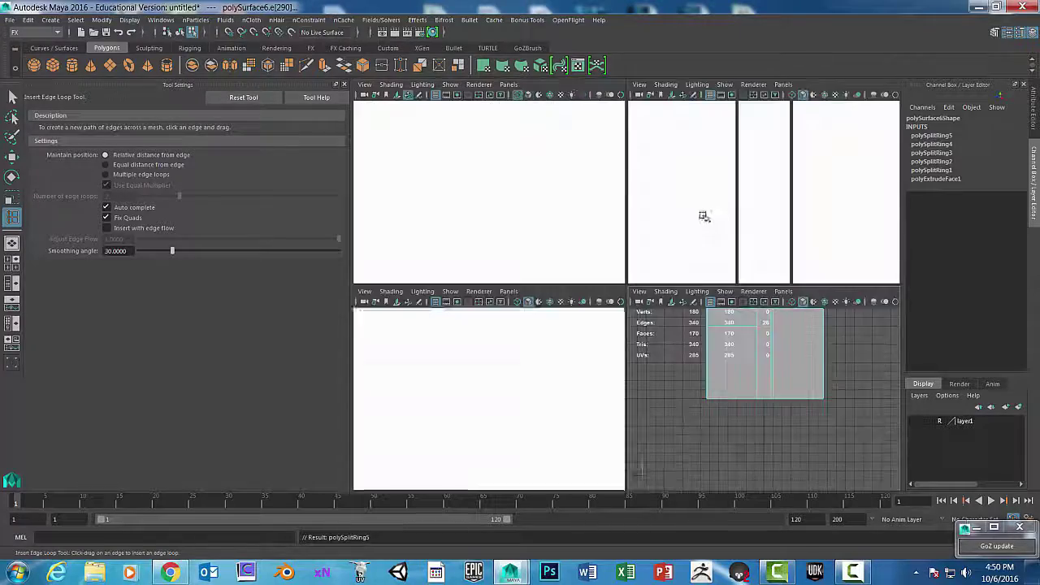
Step: Insert horizontal edge loops in the front view across the wall sections, about a fifth of the height above their base
key("space")
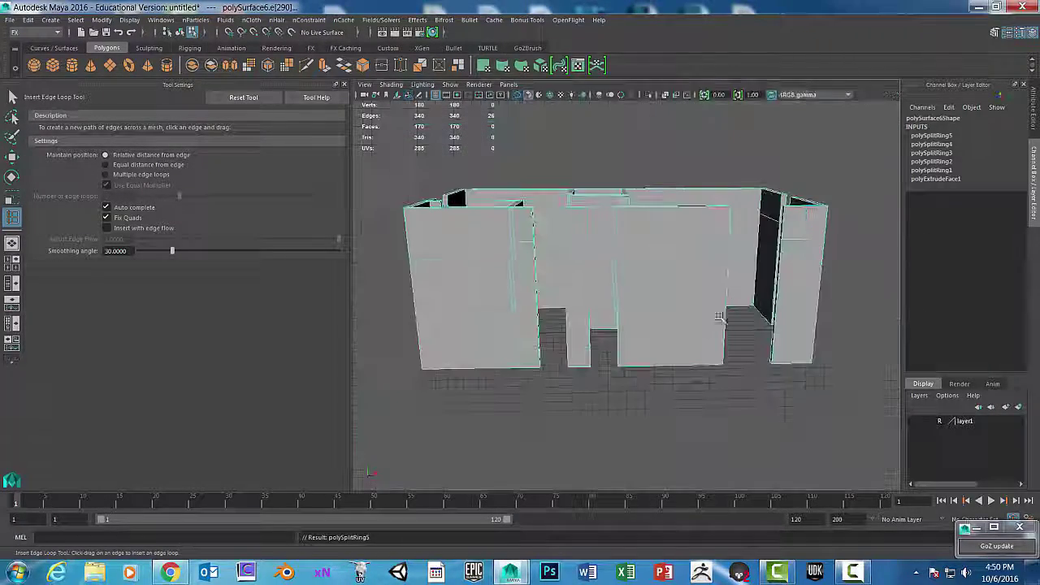
left_click_drag(658, 333, 720, 274, "alt")
scroll(717, 264, "up", 5)
scroll(711, 265, "down", 4)
key("space")
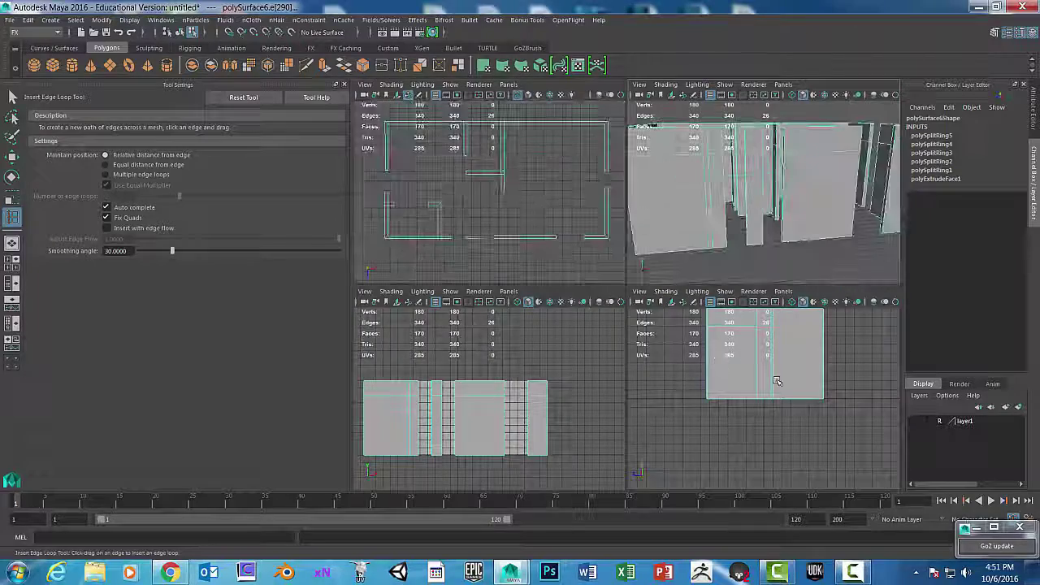
key("space")
key("space")
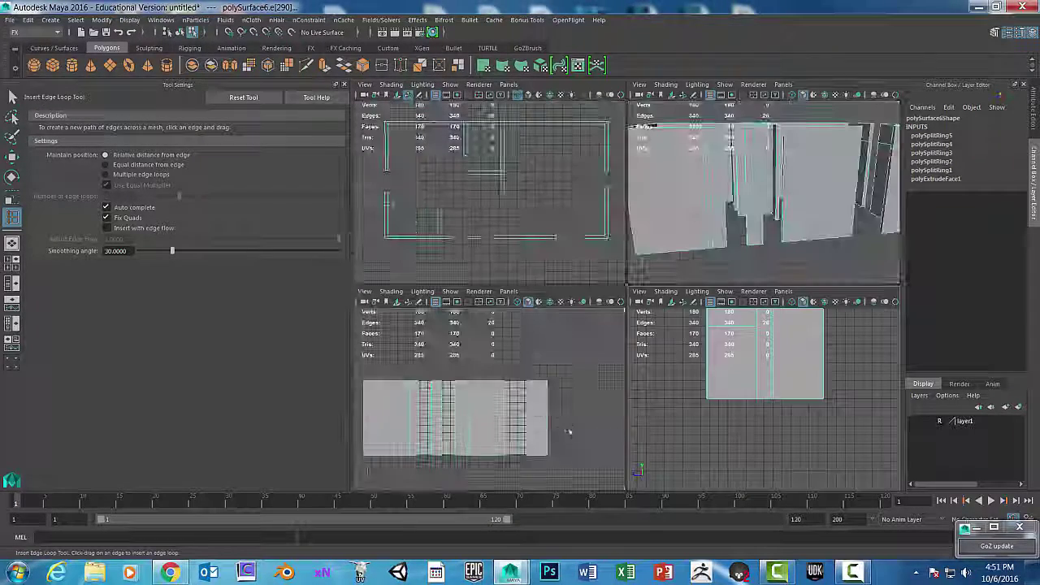
key("space")
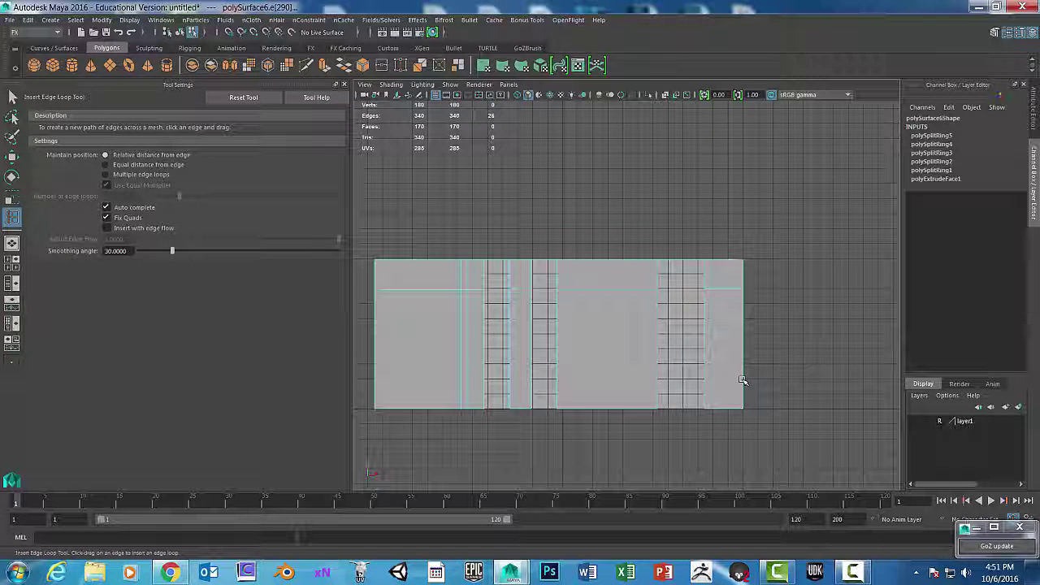
left_click(742, 379)
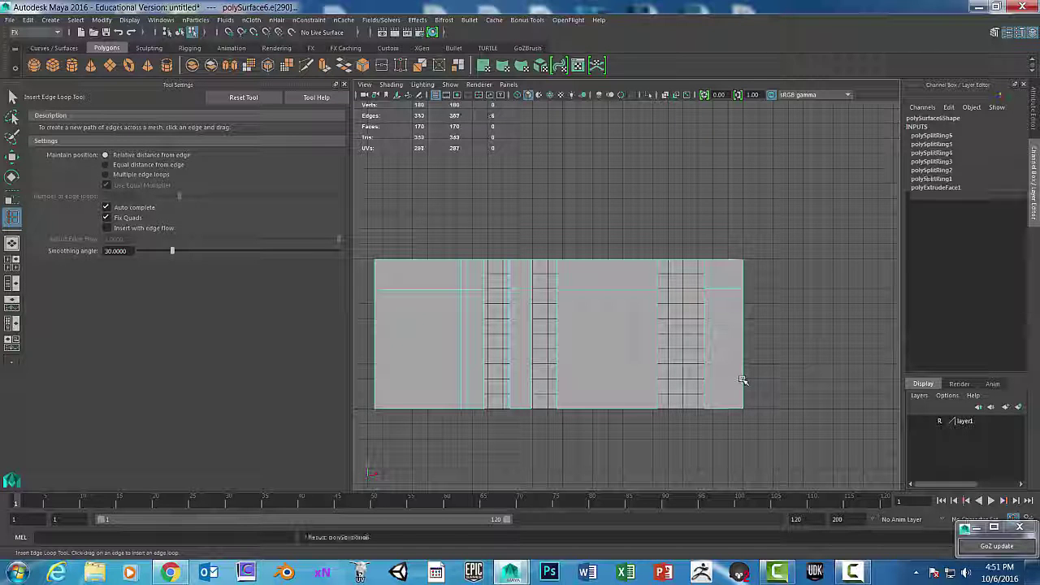
left_click(658, 380)
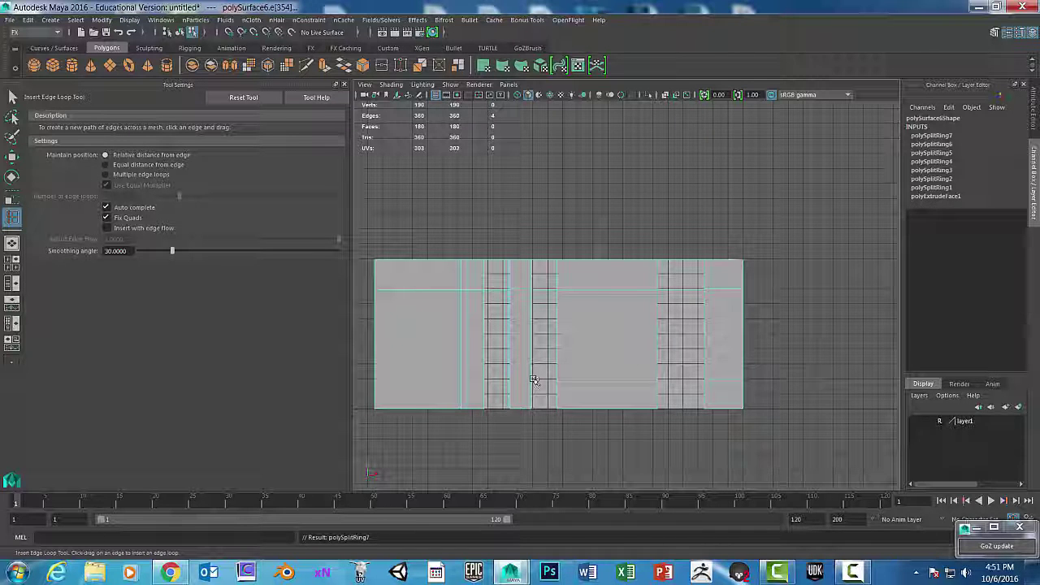
left_click(533, 379)
left_click(486, 379)
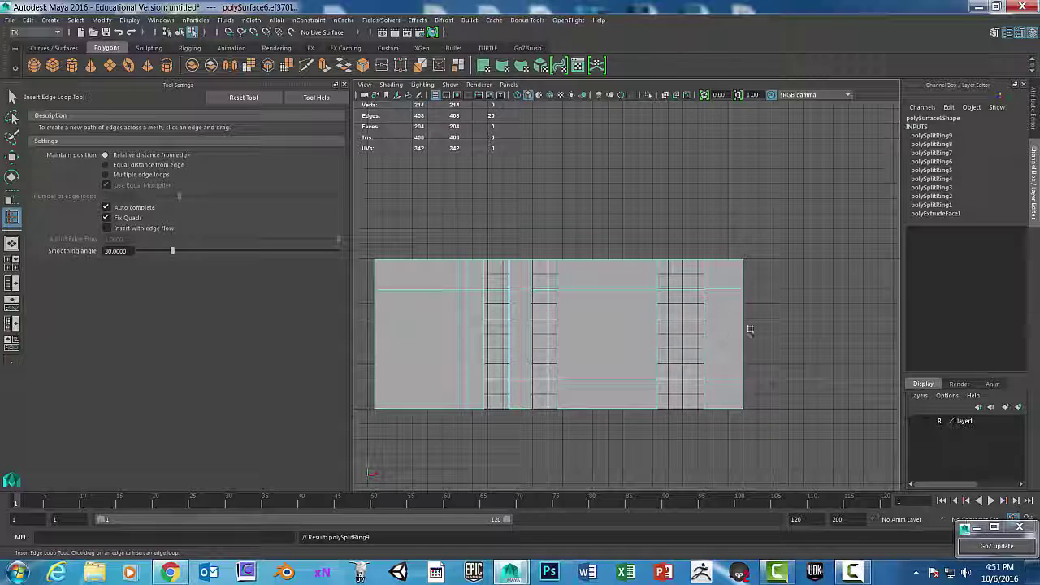
Step: Insert a horizontal edge loop in the side view through the remaining walls, level with the existing lower loops
key("space")
key("space")
key("space")
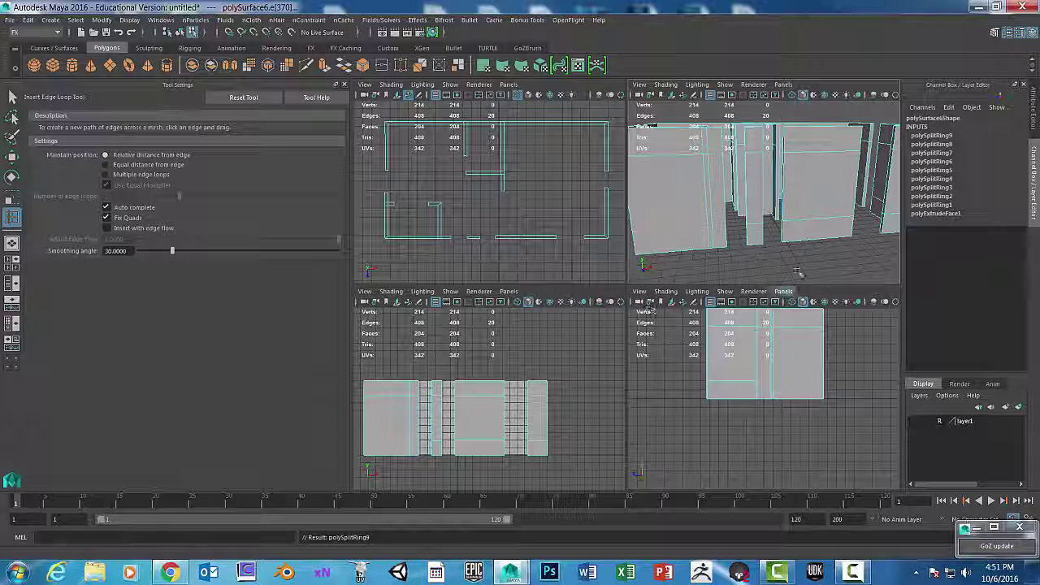
key("space")
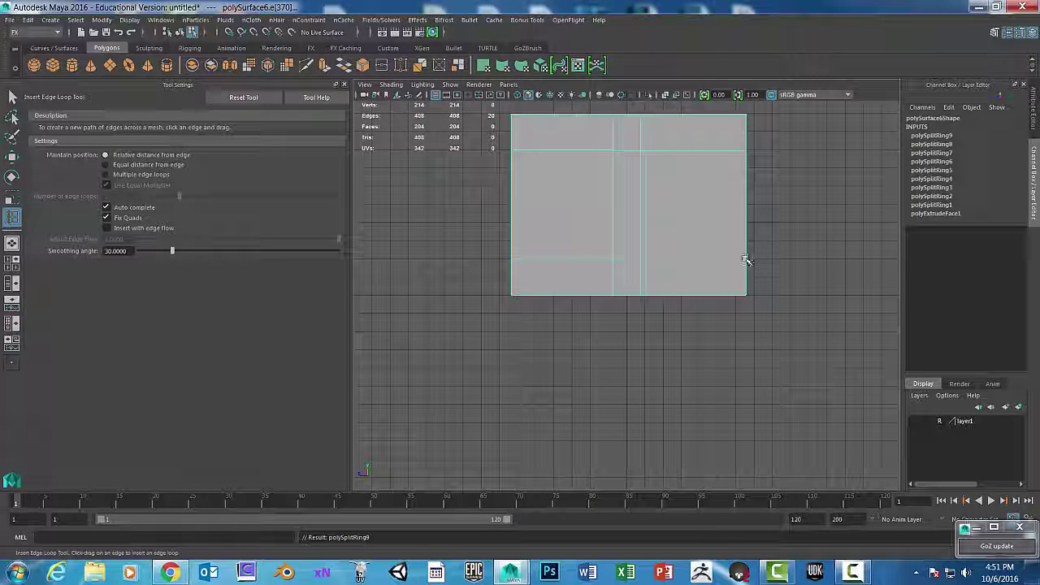
left_click(745, 261)
key("space")
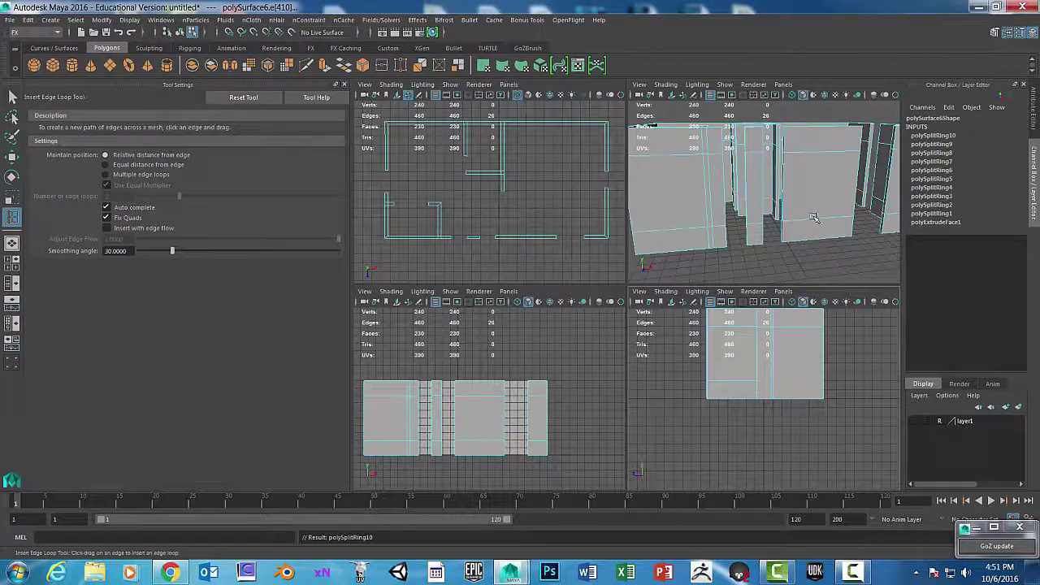
Step: Check the edge loops around the house, leave the Insert Edge Loop tool and switch to the Select tool
key("space")
scroll(782, 360, "down", 8)
left_click_drag(804, 360, 489, 352, "alt")
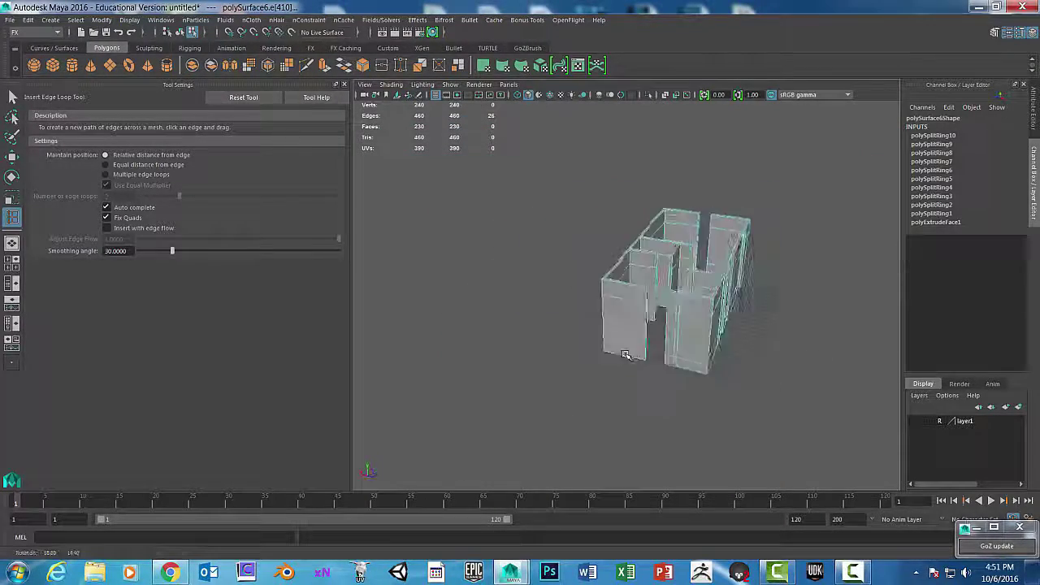
scroll(642, 354, "up", 5)
left_click_drag(731, 349, 675, 334, "alt")
scroll(698, 324, "down", 2)
scroll(691, 317, "down", 3)
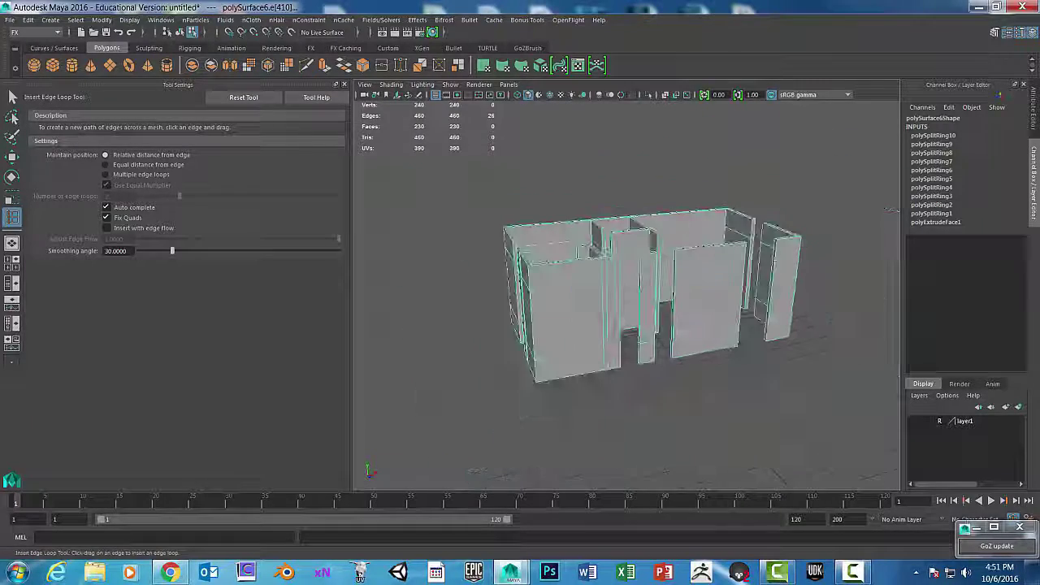
right_click_drag(581, 237, 577, 325)
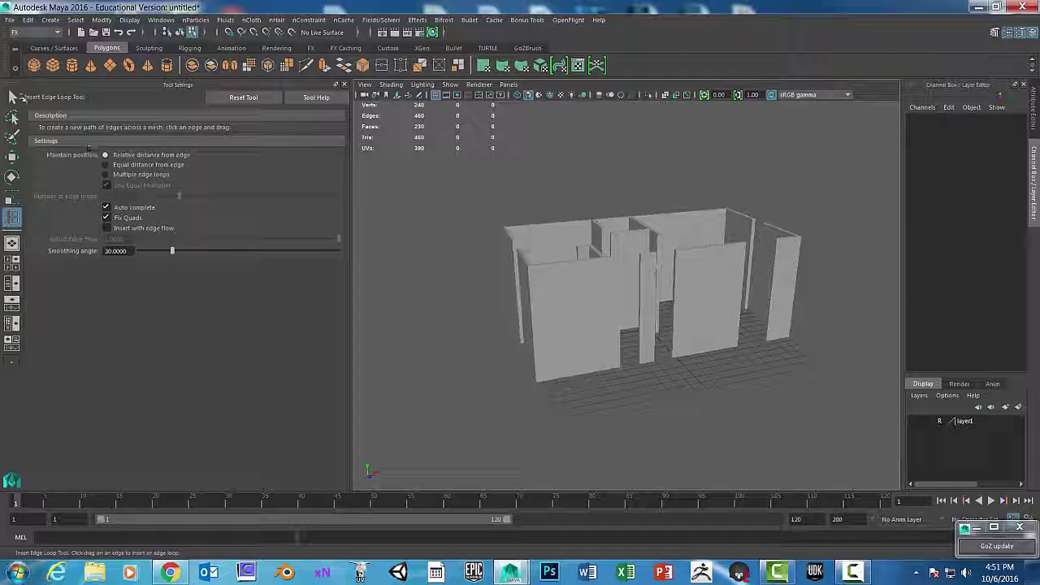
left_click(12, 96)
Step: Switch the wall mesh to edge selection and examine the edge loops around the door and window gaps
right_click_drag(705, 237, 697, 301)
scroll(694, 298, "up", 7)
left_click_drag(731, 269, 720, 292, "alt")
right_click_drag(705, 297, 704, 269)
left_click_drag(702, 308, 718, 329, "alt")
scroll(715, 335, "down", 6)
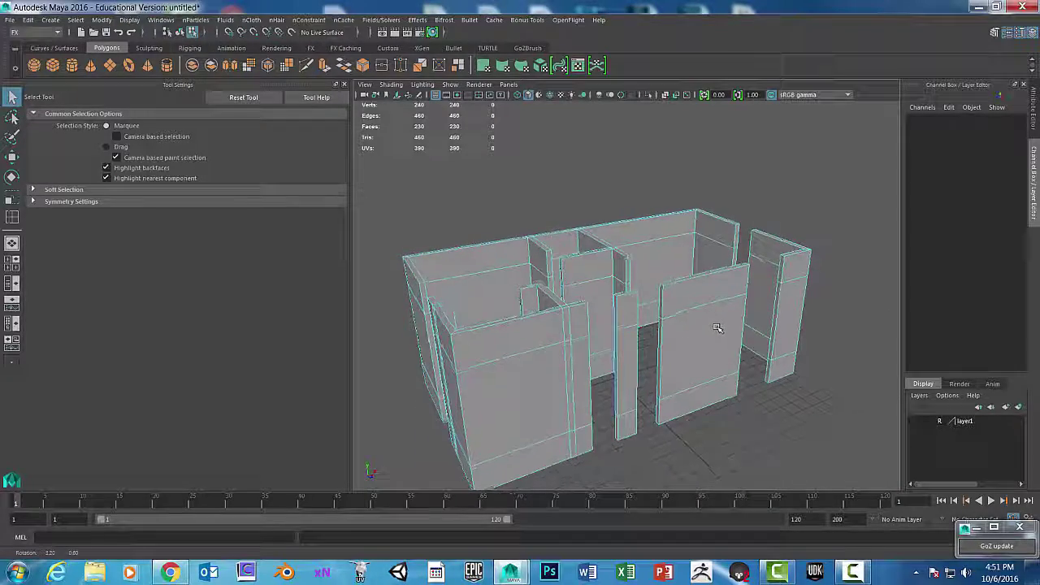
scroll(731, 320, "up", 4)
scroll(735, 293, "up", 1)
middle_click_drag(734, 284, 734, 281, "alt")
left_click_drag(744, 293, 716, 307, "alt")
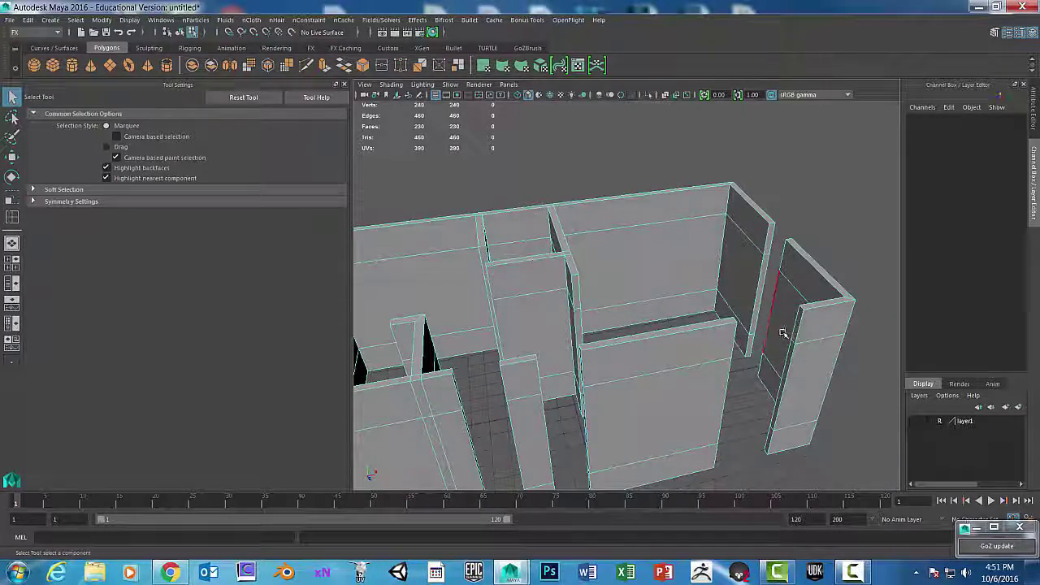
Step: Return the wall mesh to object mode and assign it to a new display layer
right_click(810, 363)
left_click(807, 304)
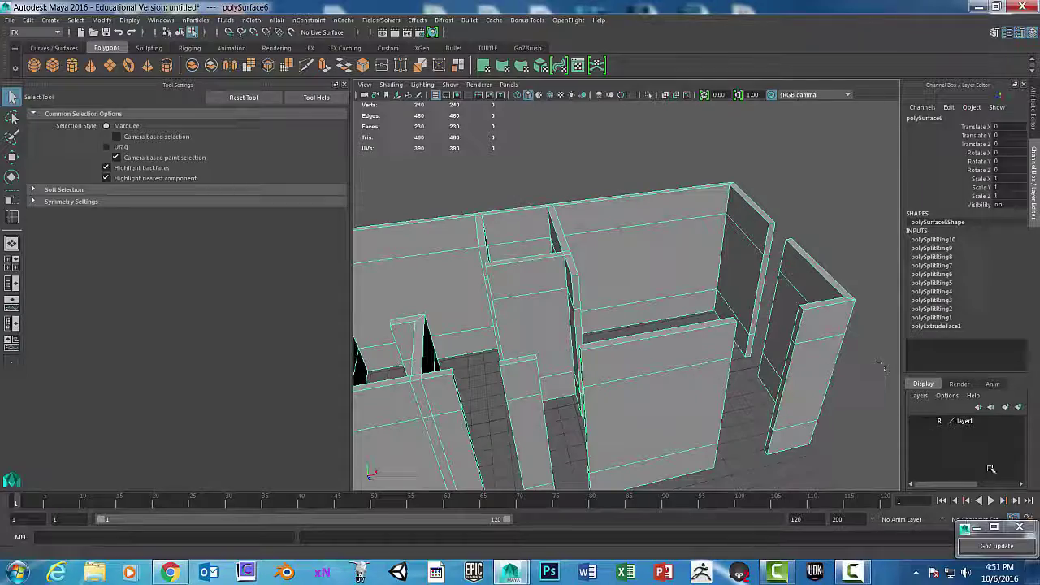
left_click(1018, 406)
Step: Hide the wall layer, show the floor plan layer and examine its door and window openings in the top view
left_click(915, 421)
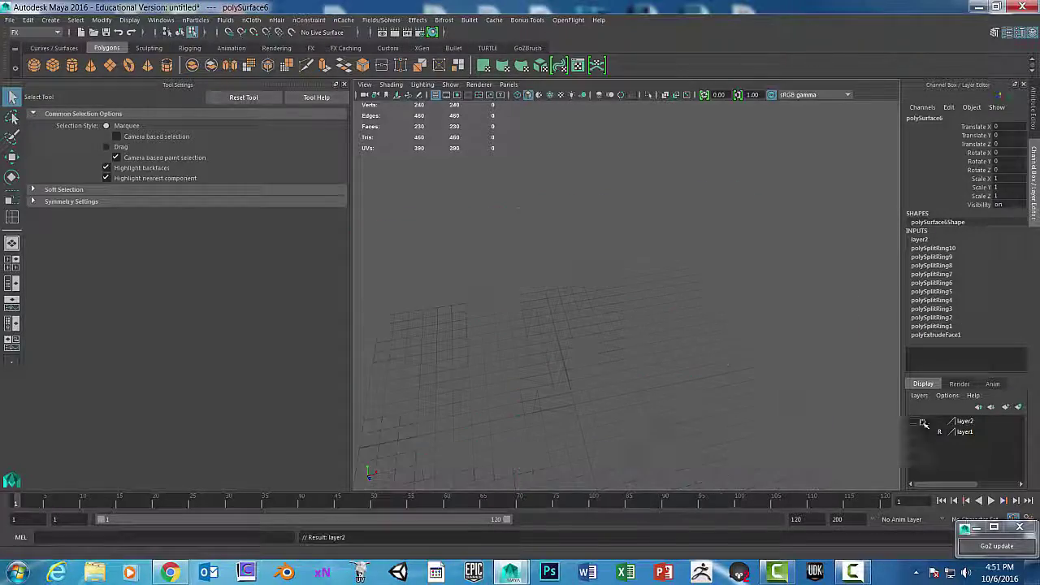
left_click(914, 432)
left_click_drag(663, 383, 611, 403, "alt")
key("space")
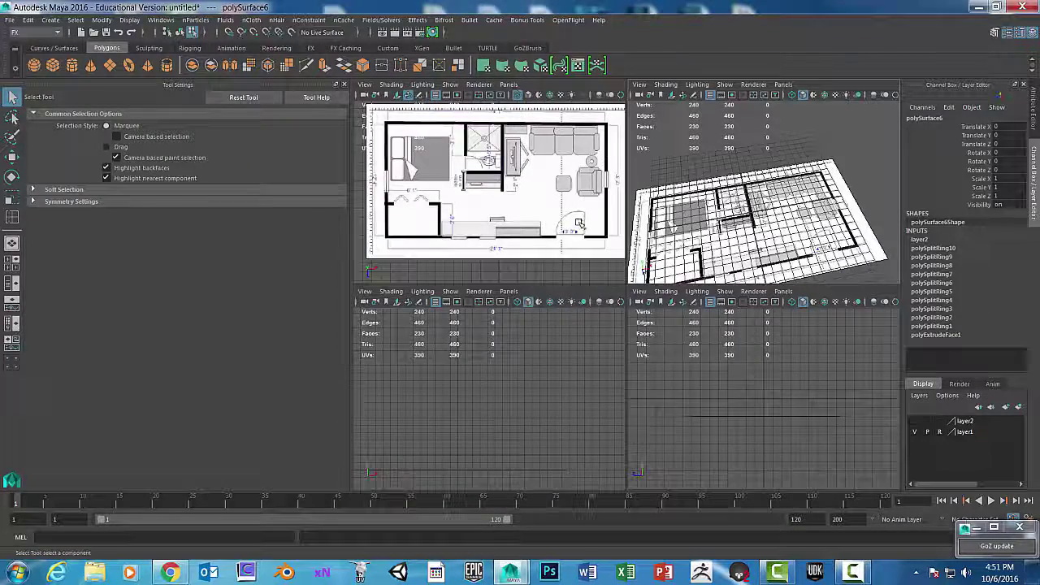
key("space")
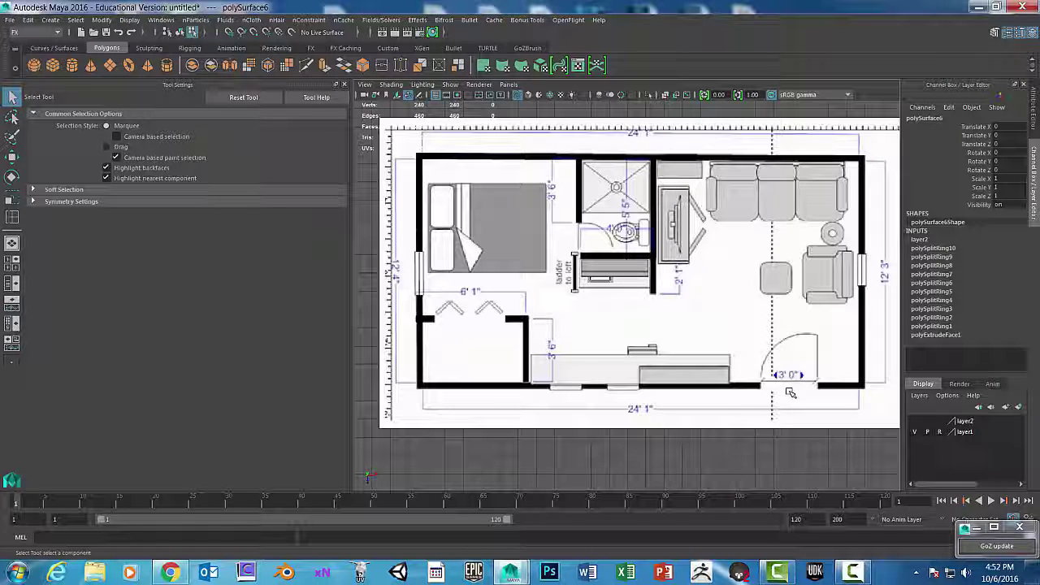
Step: Hide the floor plan layer and show the wall layer
left_click(916, 432)
left_click(915, 421)
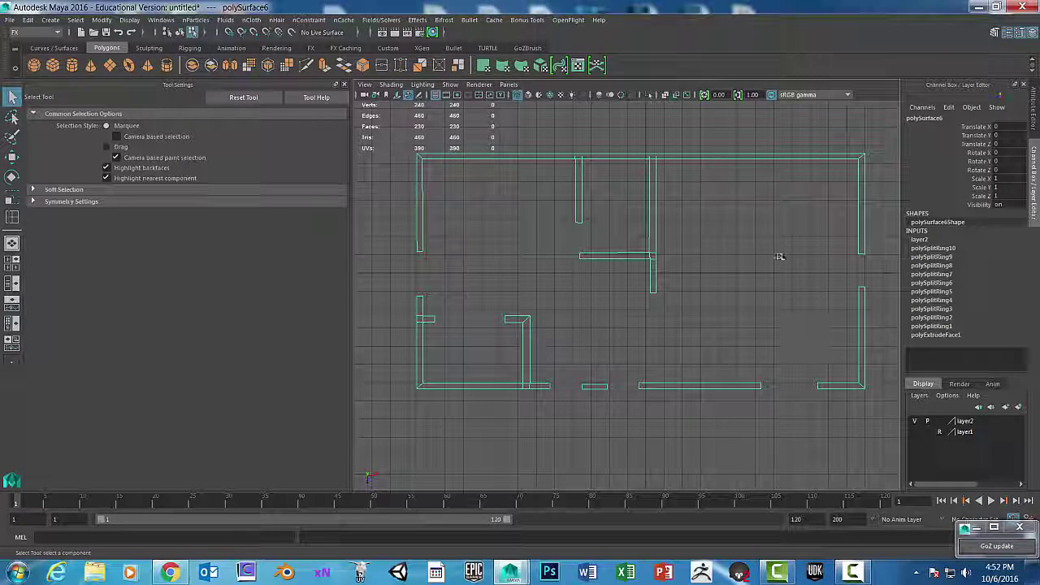
key("space")
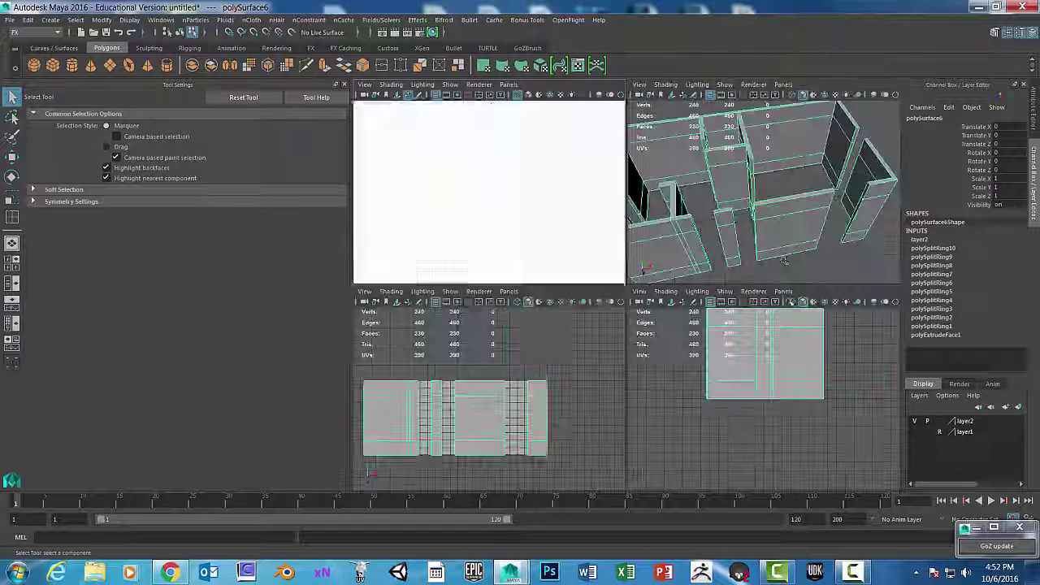
Step: Switch the wall mesh to face selection in the perspective view and select the upper end face beside the doorway gap
key("space")
left_click_drag(719, 308, 785, 250, "alt")
scroll(786, 248, "up", 4)
scroll(787, 248, "down", 4)
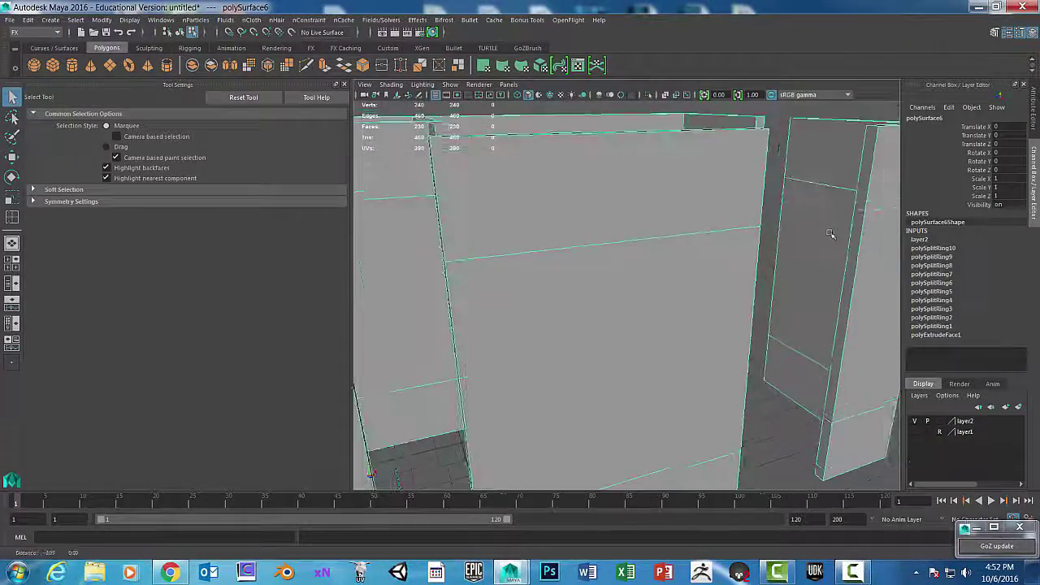
right_click(832, 212)
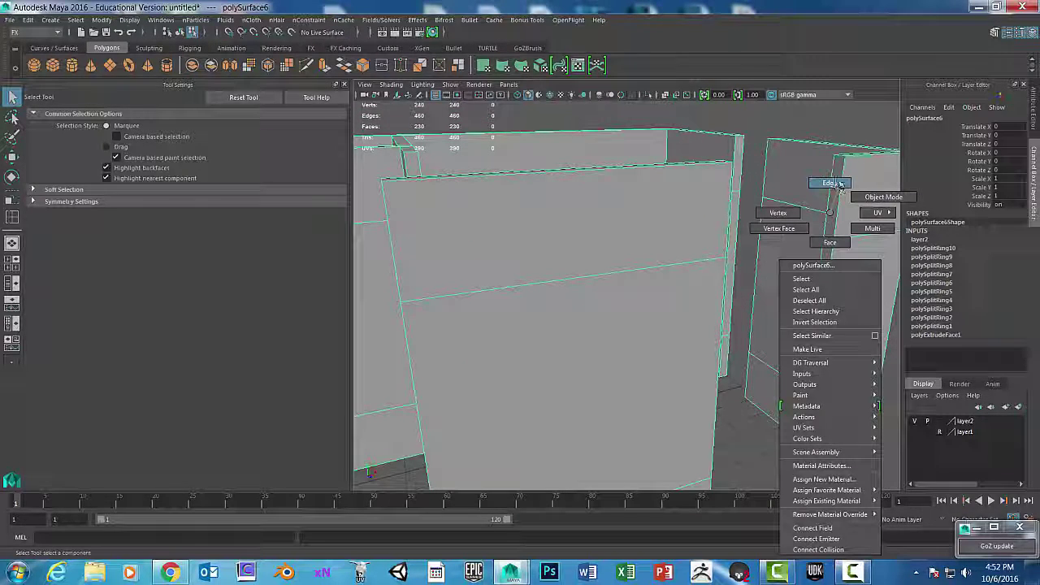
left_click(832, 231)
left_click(836, 211)
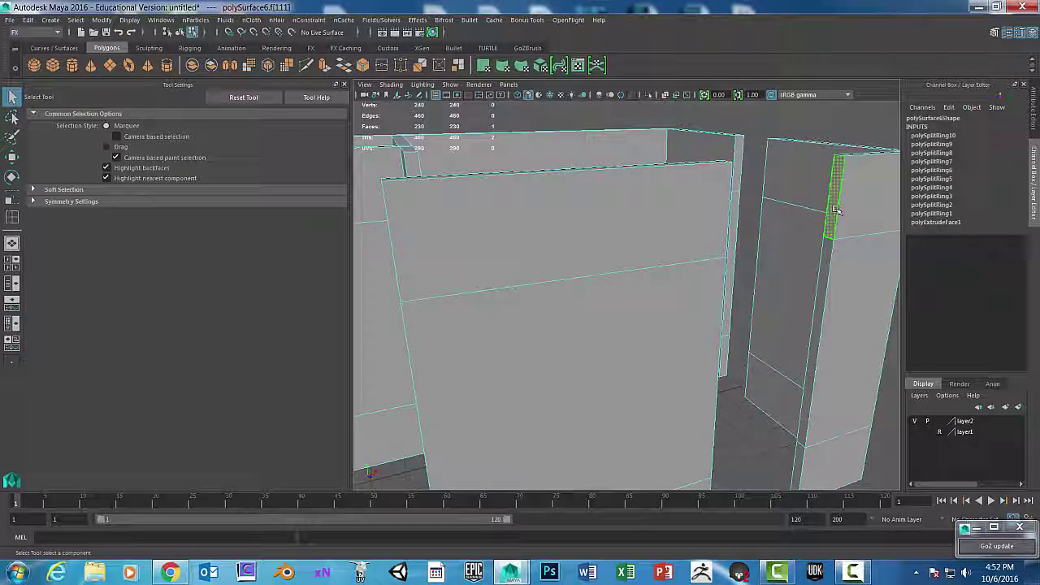
Step: Add the opposite wall's upper end face across the doorway gap to the face selection
left_click_drag(803, 249, 725, 252, "alt")
left_click_drag(569, 203, 632, 213, "alt")
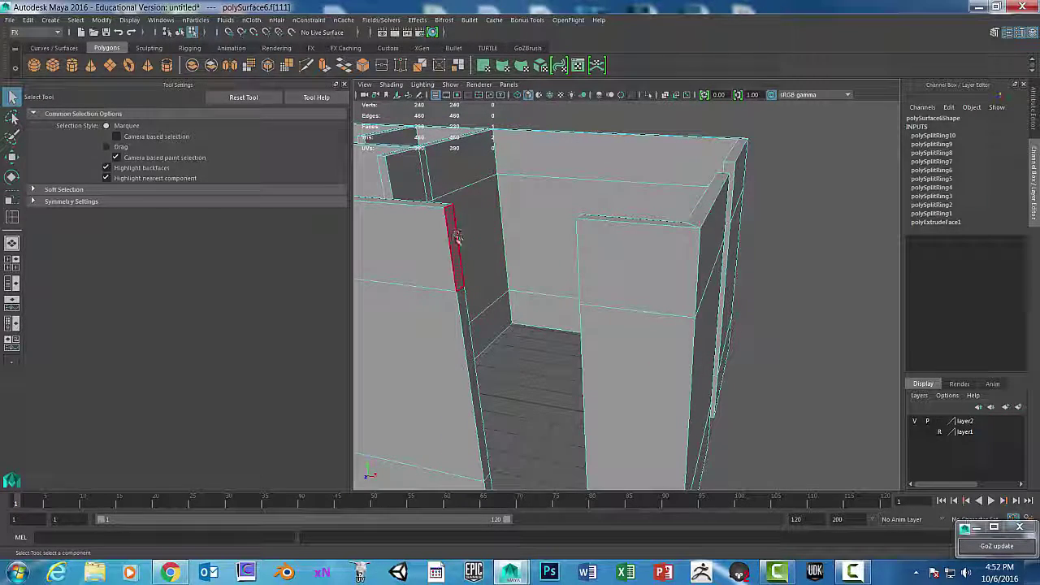
left_click(485, 228, "shift")
key("ctrl+z")
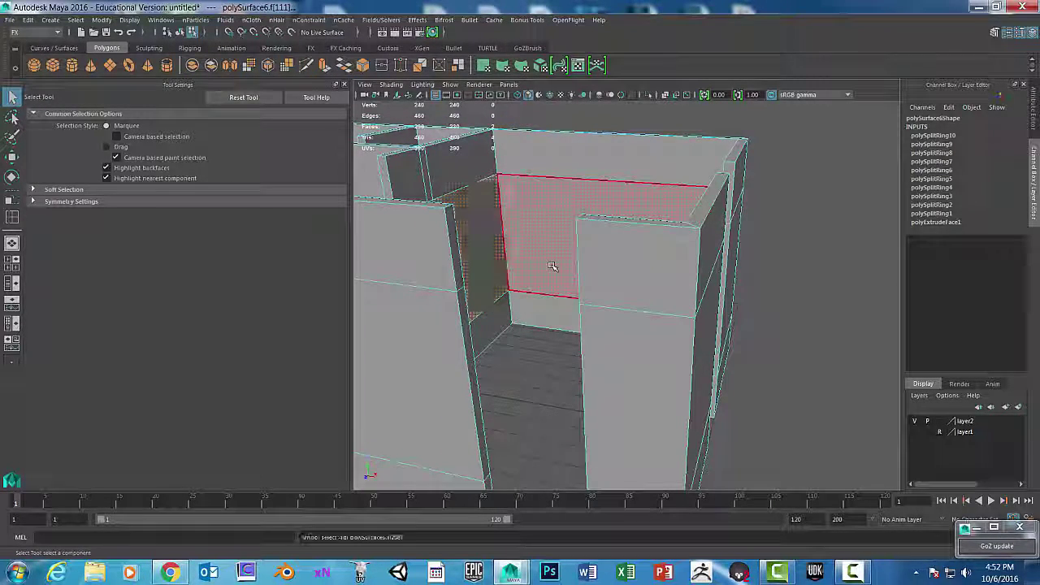
left_click(672, 302, "shift")
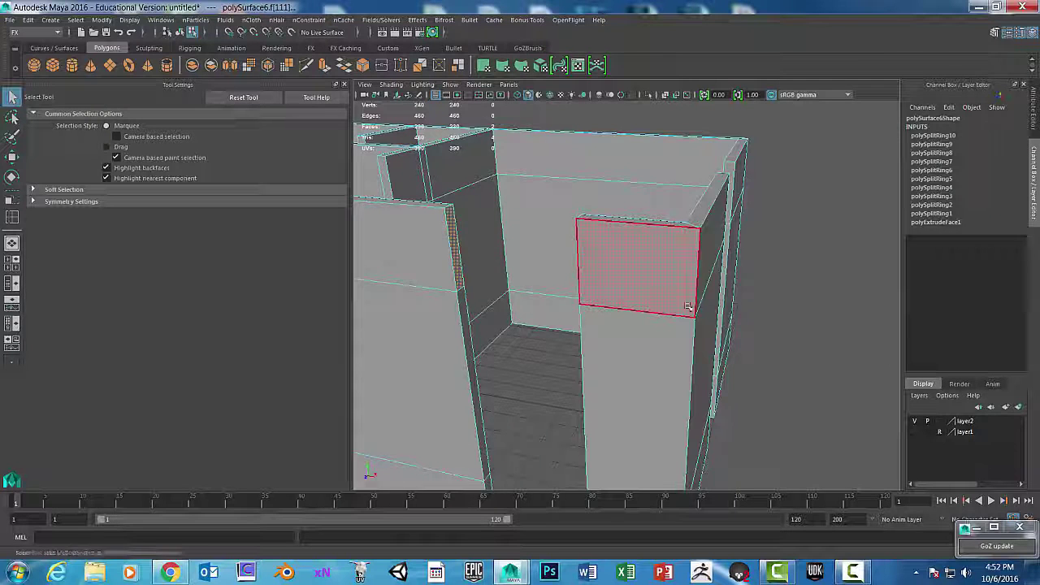
left_click_drag(674, 302, 707, 306, "alt")
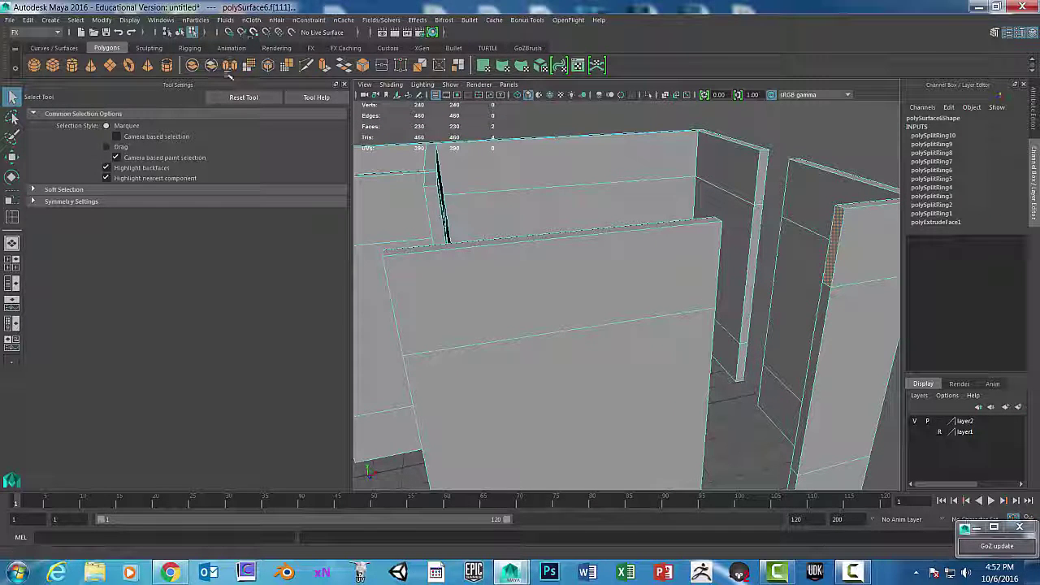
Step: Extrude the two upper end faces toward each other until they almost meet above the doorway, and delete the end caps
key("ctrl+e")
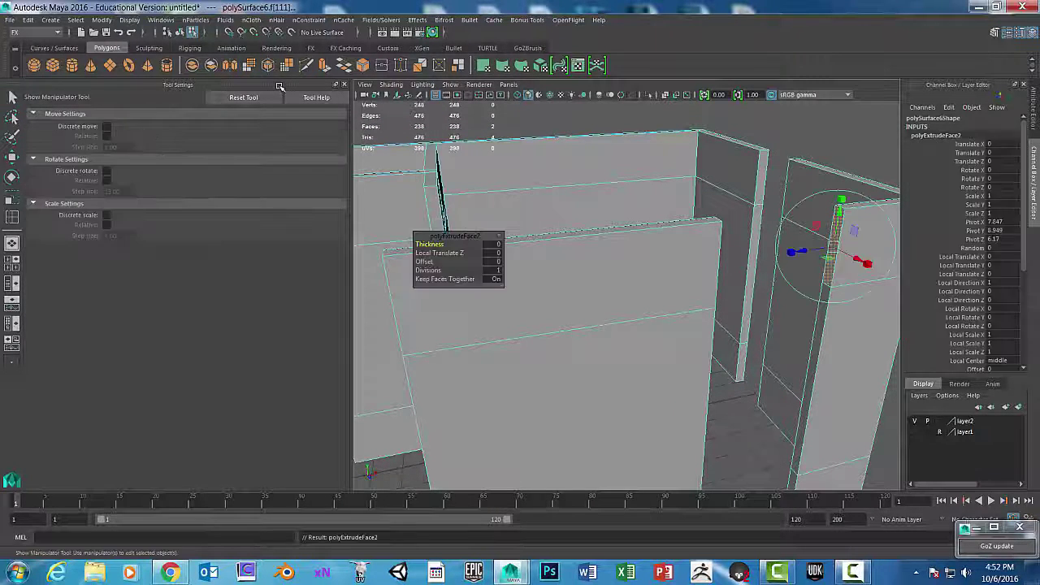
left_click_drag(803, 250, 713, 245)
key("Delete")
scroll(715, 246, "up", 4)
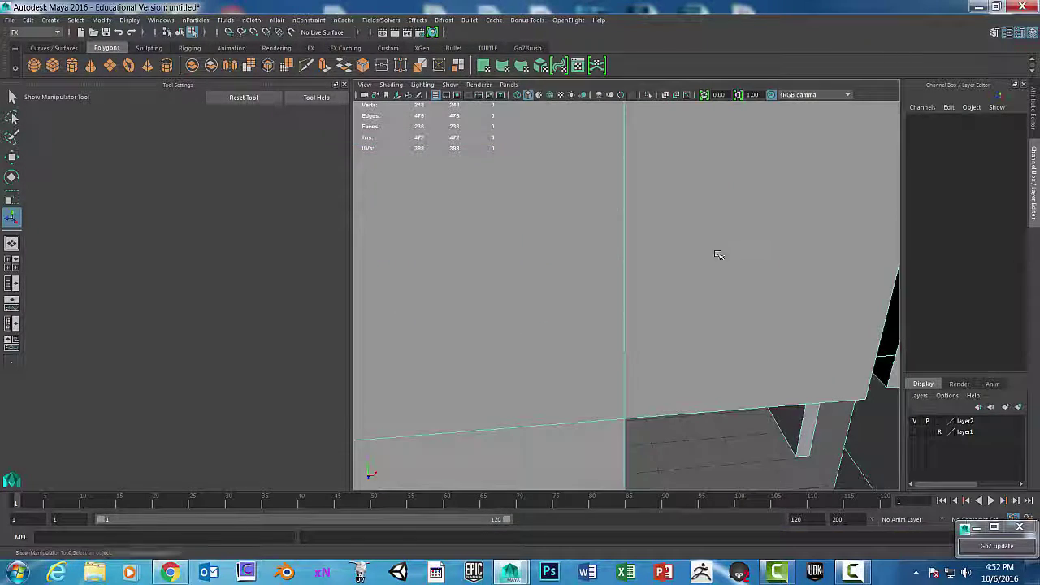
Step: Switch to vertex selection and use Target Weld to merge the top corner vertices of the two lintel halves
middle_click_drag(726, 248, 685, 275, "alt")
right_click_drag(702, 237, 650, 238)
key("space")
left_click(605, 251)
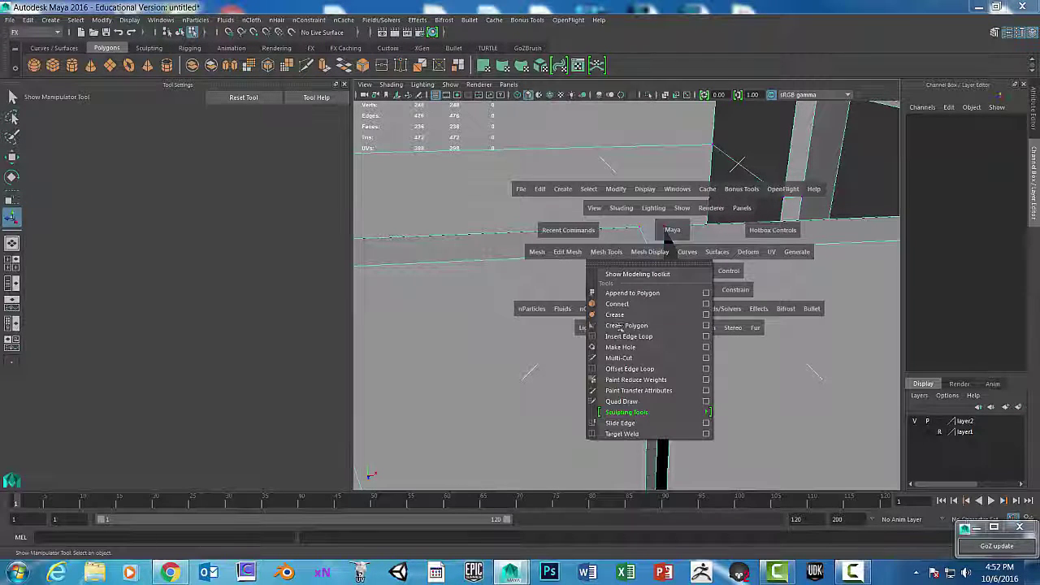
left_click(622, 433)
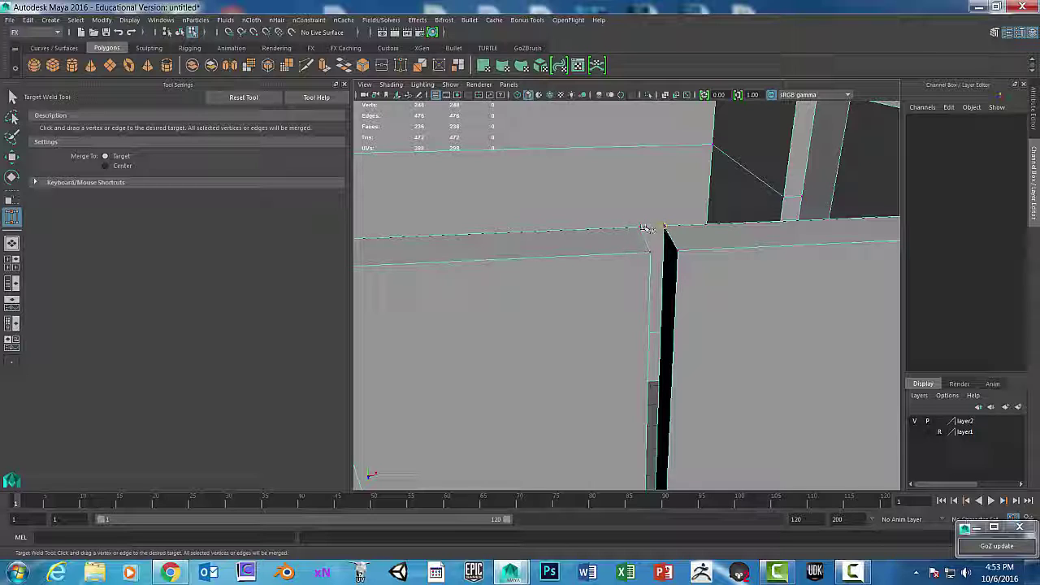
left_click_drag(642, 226, 646, 256)
Step: Weld the bottom corner vertices of the two lintel halves together from underneath to close the seam above the doorway
left_click_drag(680, 333, 662, 287, "alt")
middle_click_drag(662, 288, 655, 384, "alt")
left_click_drag(656, 384, 687, 405, "alt")
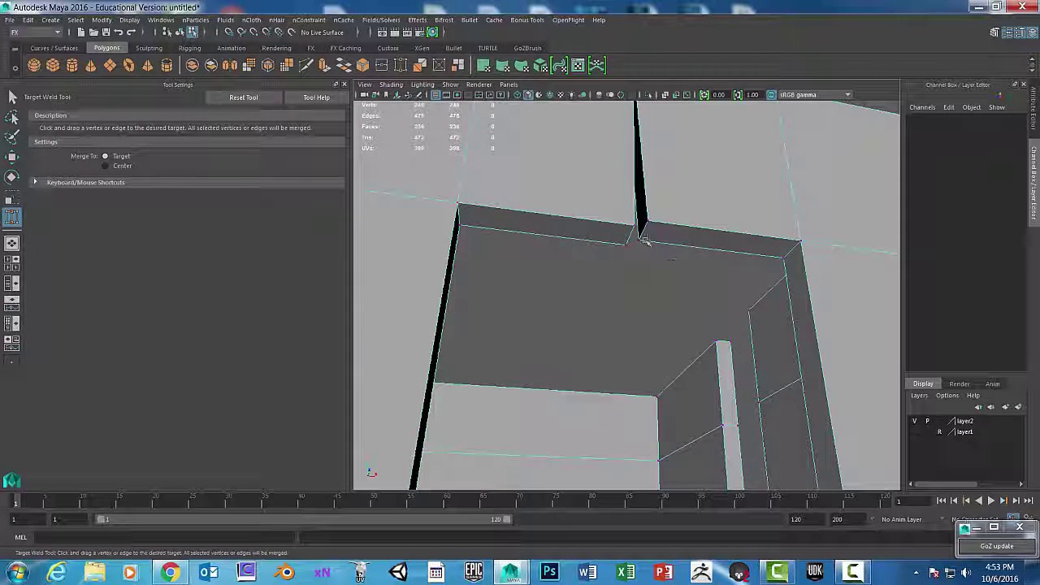
left_click_drag(678, 244, 665, 259, "alt")
scroll(665, 258, "down", 3)
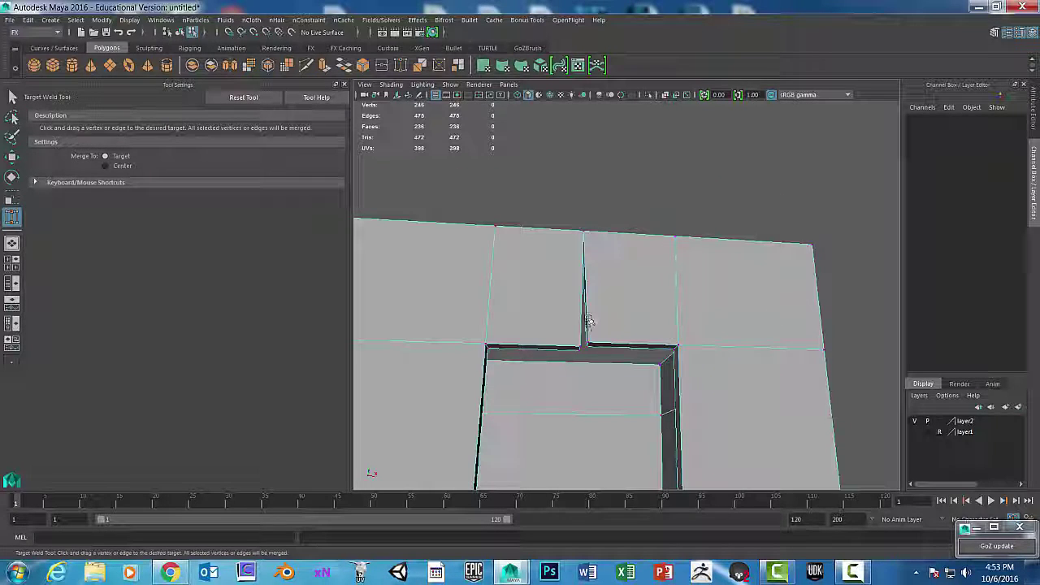
left_click_drag(615, 336, 647, 339, "alt")
scroll(648, 339, "up", 2)
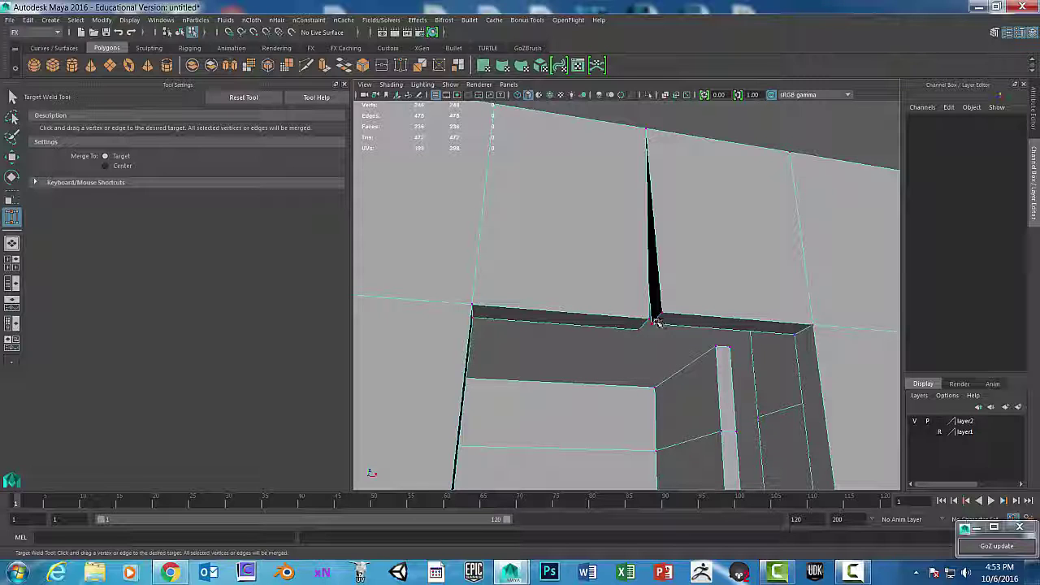
left_click_drag(655, 324, 626, 278)
scroll(697, 310, "down", 6)
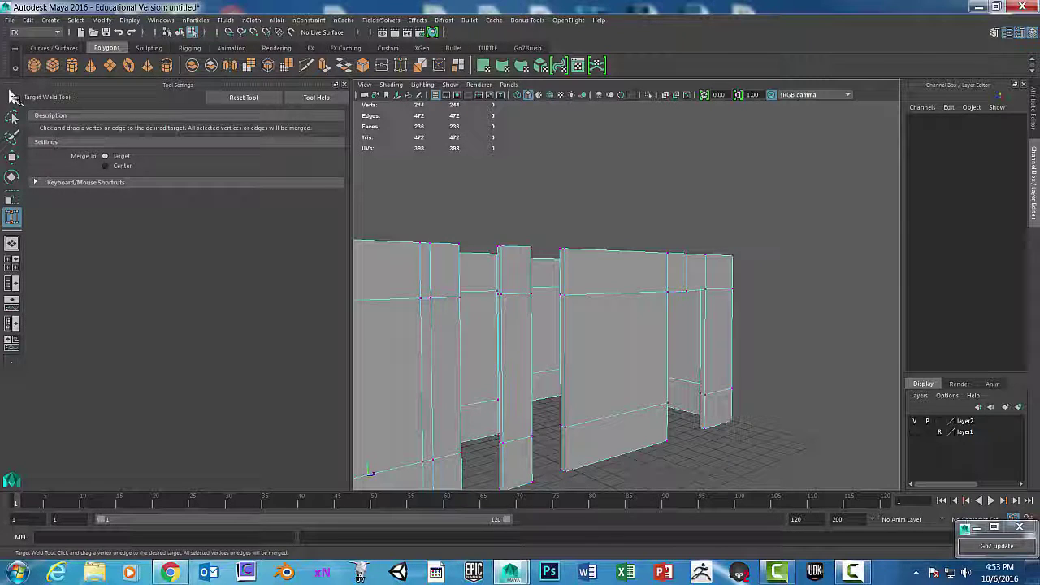
Step: Leave Target Weld and switch the wall mesh back to face selection near the window gap
key("q")
right_click_drag(563, 281, 645, 267, "alt")
left_click_drag(661, 255, 596, 264, "alt")
right_click_drag(562, 251, 564, 262)
left_click(546, 260)
left_click_drag(580, 289, 492, 284, "alt")
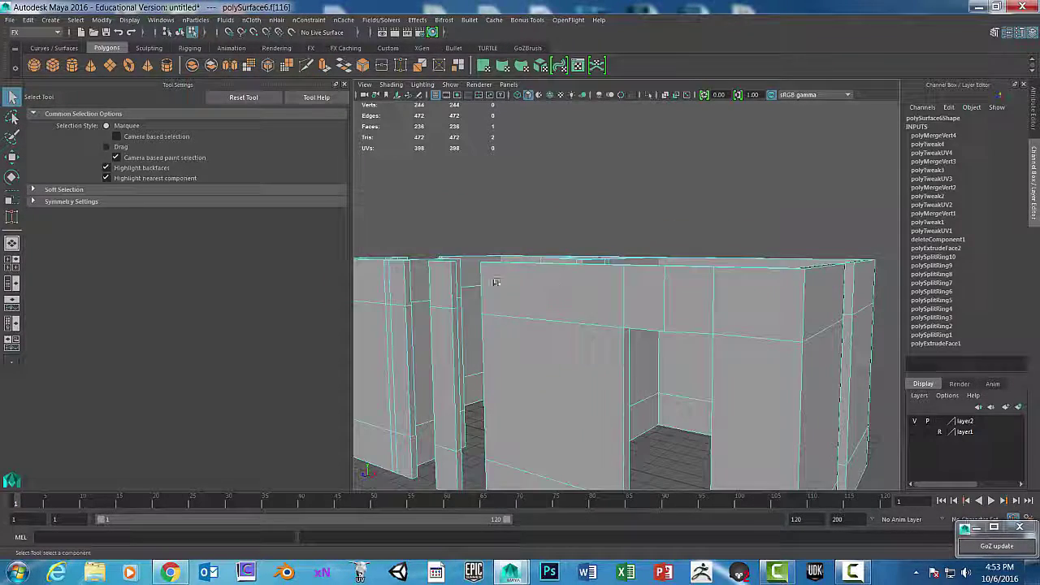
left_click(455, 294, "shift")
middle_click_drag(606, 301, 651, 202, "alt")
key("Caps_Lock")
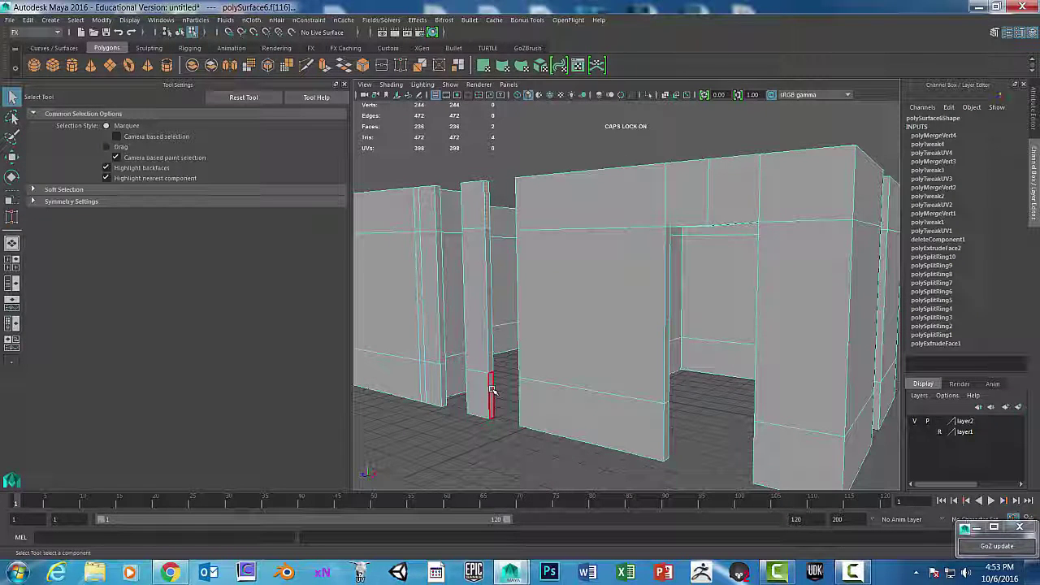
left_click(559, 391, "shift")
left_click_drag(559, 391, 659, 394, "alt")
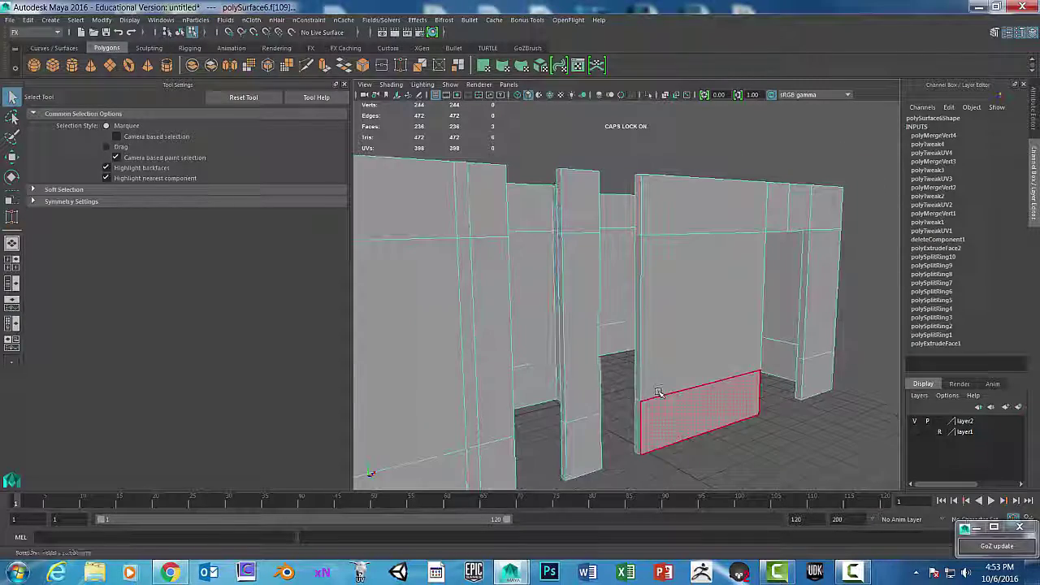
Step: Select the wide wall's lower and upper end faces facing the window gap, using wireframe display to reach them
left_click(686, 399)
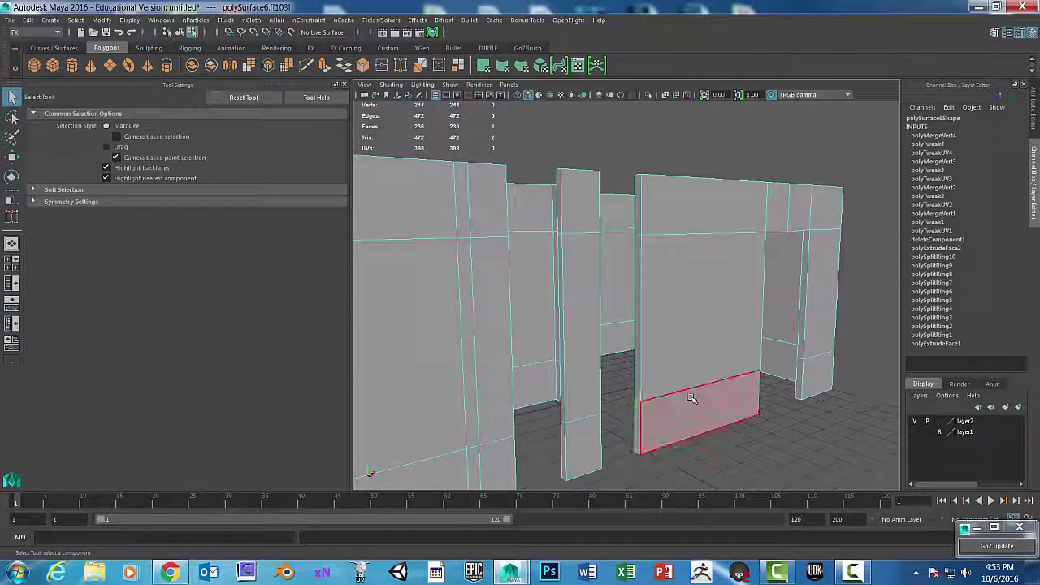
key("4")
mouse_move(691, 398)
left_mouse_down("alt")
mouse_move(752, 351)
mouse_move(773, 360)
mouse_move(701, 348)
mouse_move(660, 353)
mouse_move(654, 371)
mouse_move(646, 341)
left_mouse_up("alt")
scroll(659, 352, "up", 4)
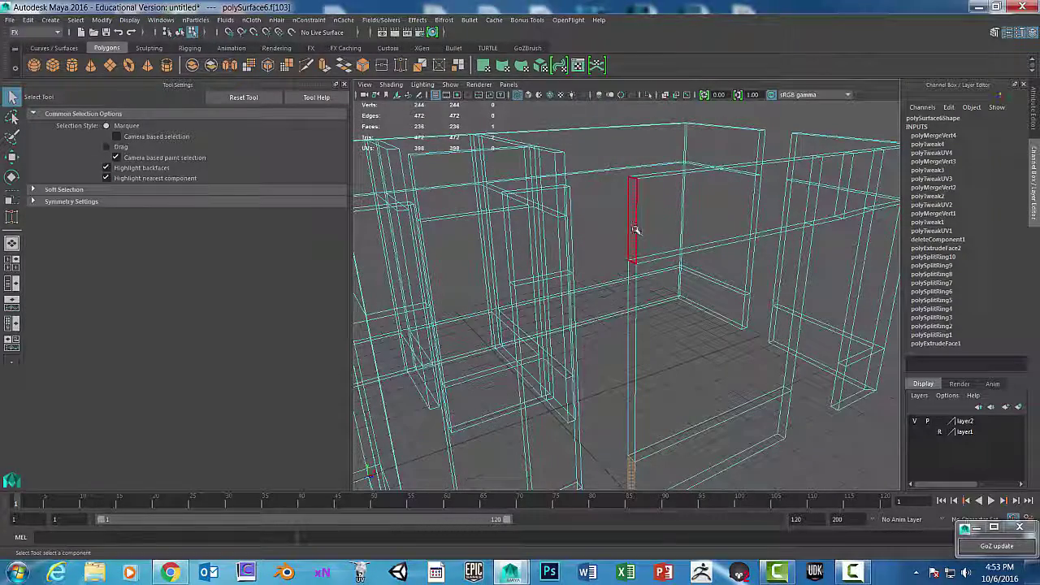
left_click_drag(704, 302, 393, 217, "alt")
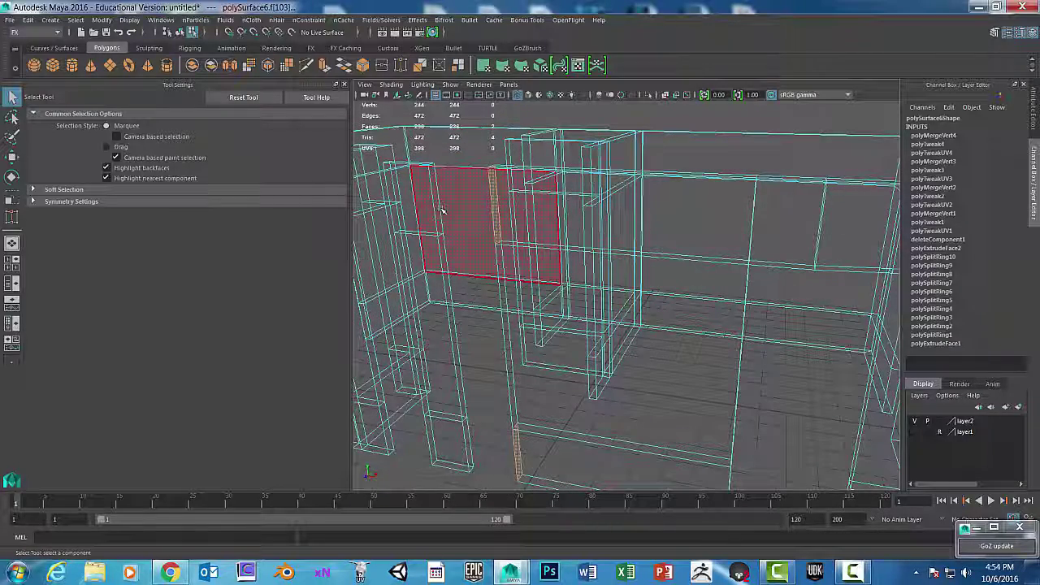
Step: Add the narrow wall's upper and lower end faces facing the window gap to the selection
left_click(445, 218, "shift")
key("ctrl+z")
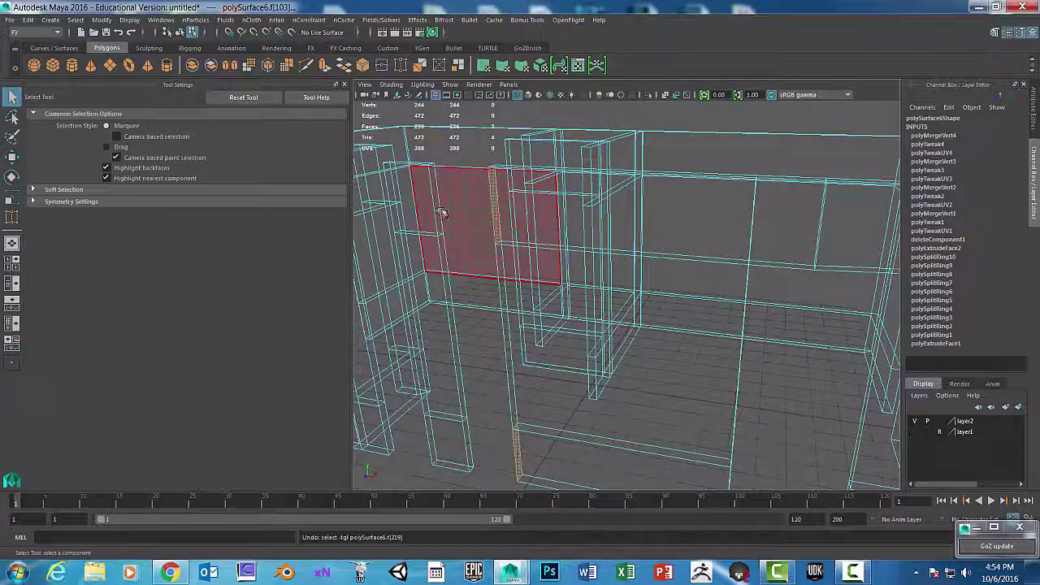
left_click(435, 200, "shift")
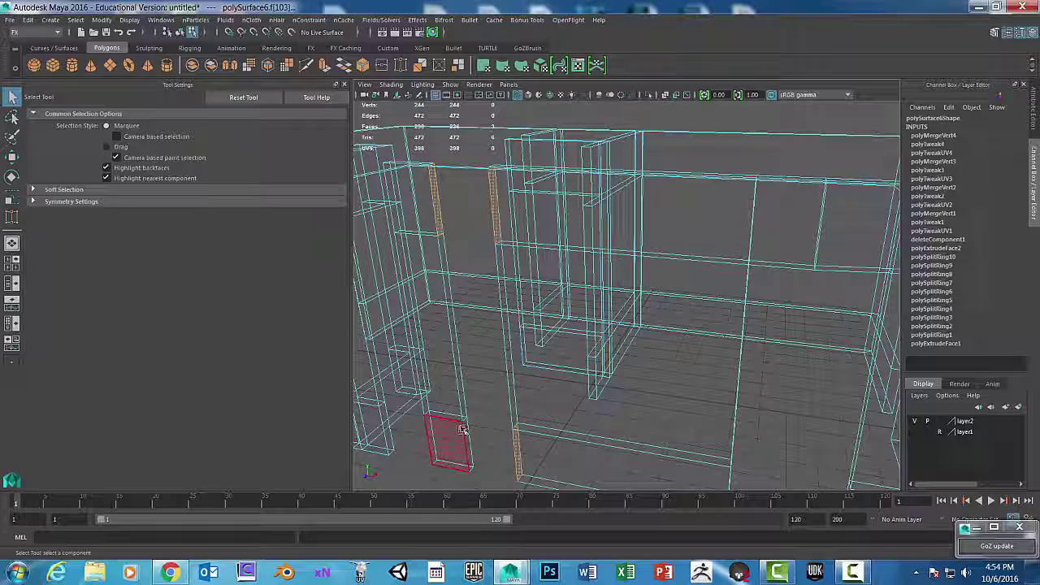
left_click(465, 439, "shift")
key("space")
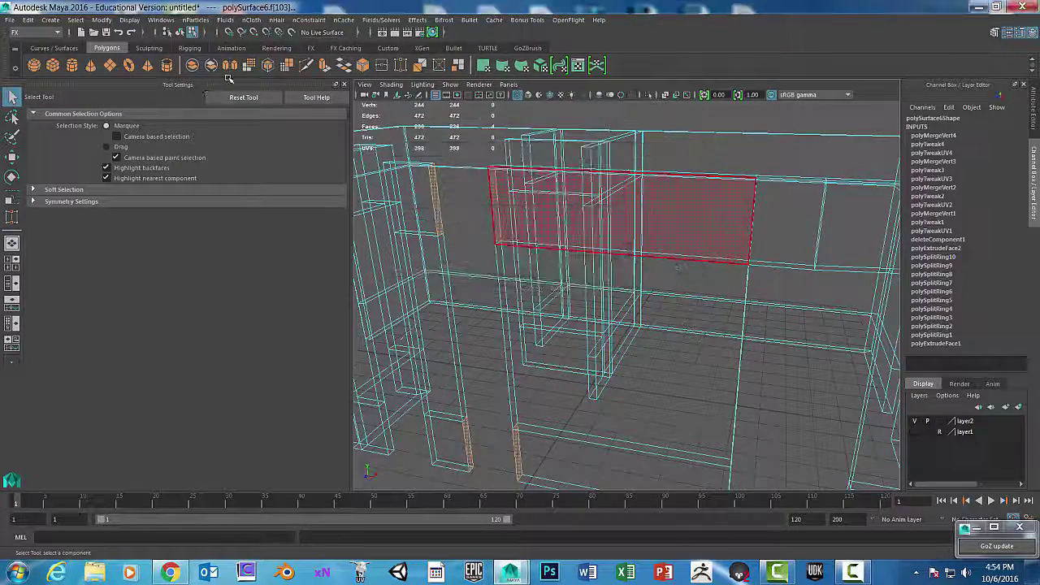
Step: Extrude the four end faces by a Local Translate Z of 0.721, return to shaded display and delete the end caps
left_click(267, 65)
left_click_drag(488, 451, 467, 445)
key("5")
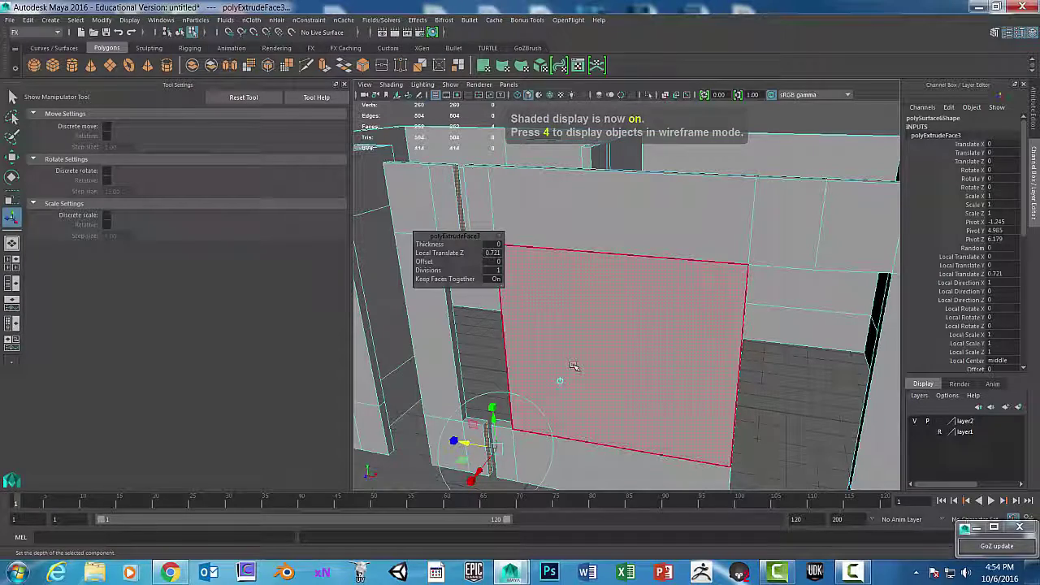
key("Delete")
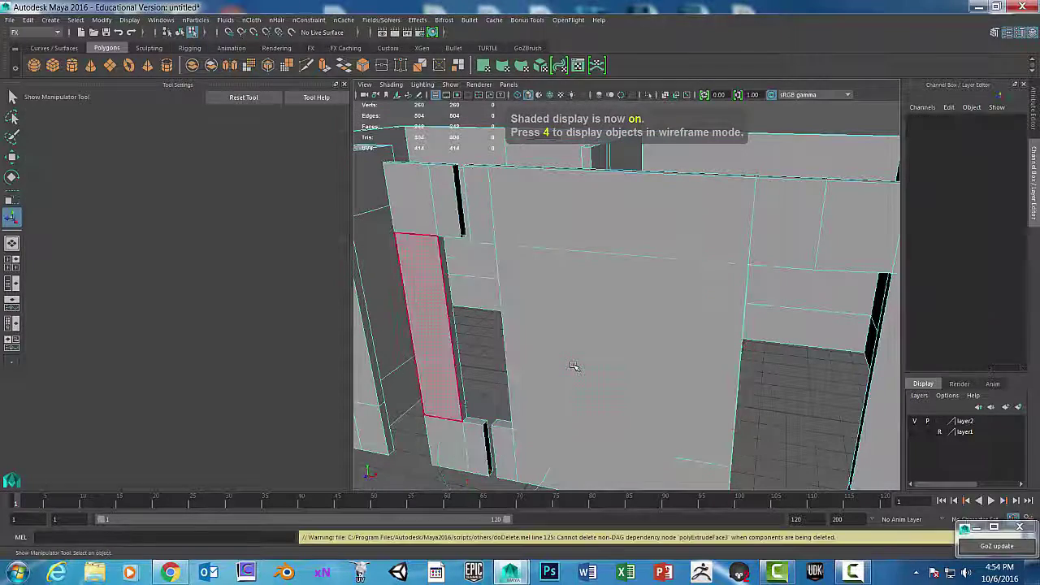
Step: Switch to vertex selection and use Target Weld to merge the top corner vertices of the upper wall sections across the window gap
left_click_drag(586, 300, 636, 296, "alt")
scroll(637, 290, "up", 5)
middle_click_drag(639, 268, 714, 321, "alt")
right_click_drag(658, 244, 602, 238)
key("space")
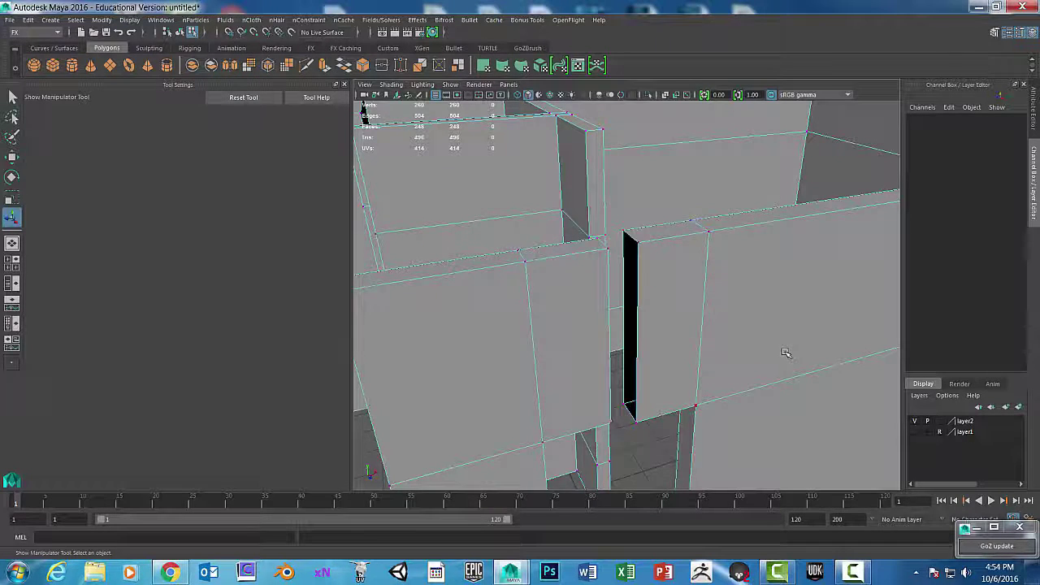
scroll(784, 353, "down", 5)
middle_click_drag(781, 352, 776, 219, "alt")
left_click_drag(776, 220, 705, 292, "alt")
key("space")
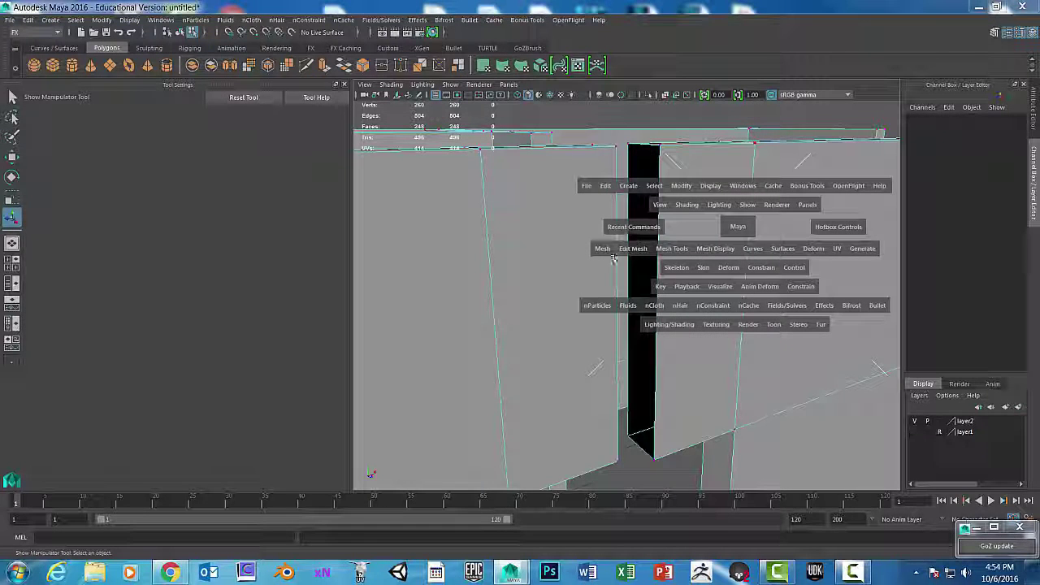
left_click(650, 248)
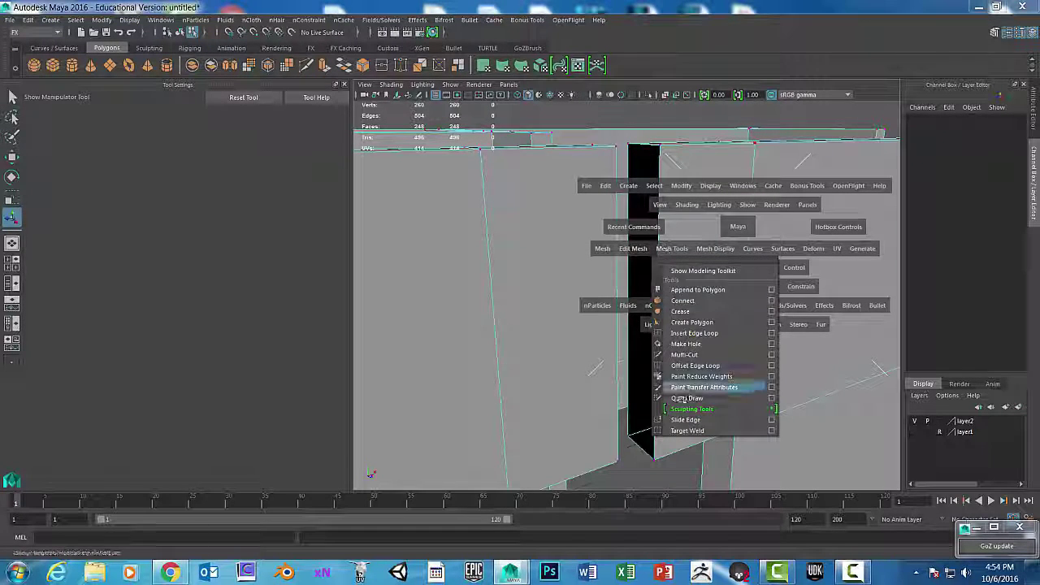
left_click(663, 427)
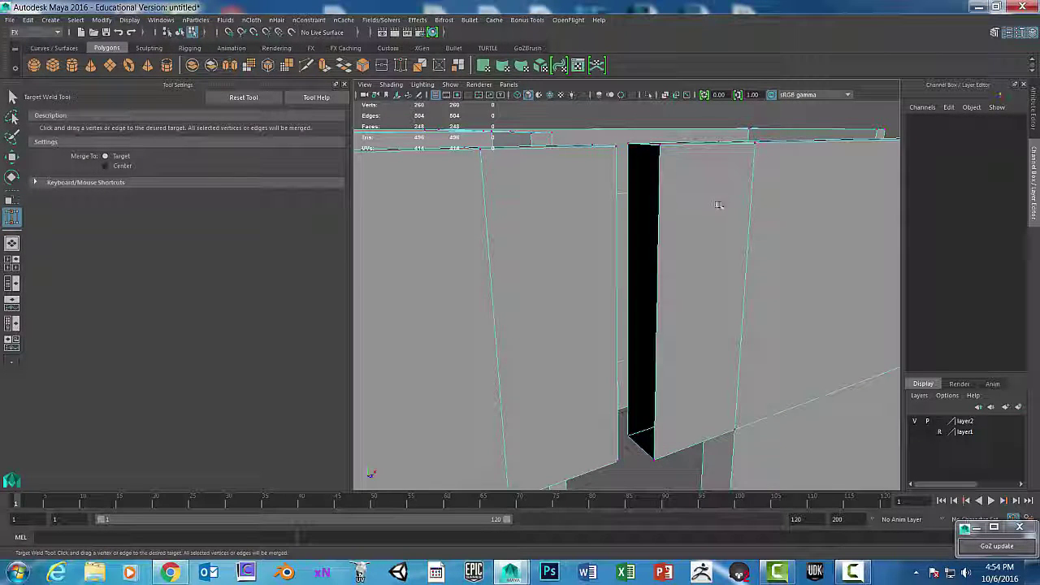
left_click_drag(718, 205, 713, 216, "alt")
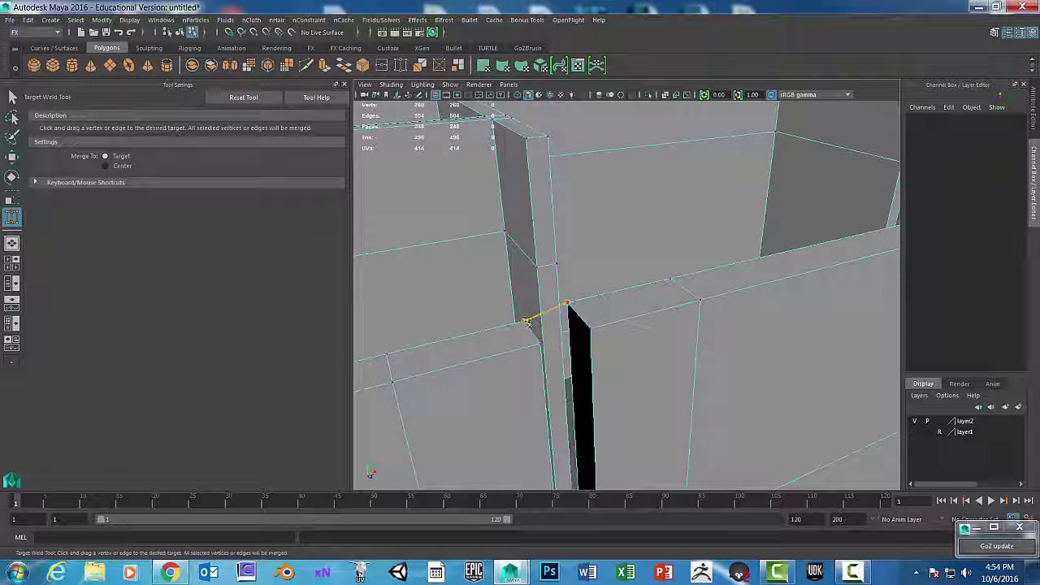
left_click_drag(550, 324, 529, 322)
mouse_move(591, 330)
left_mouse_down()
mouse_move(534, 339)
mouse_move(591, 329)
left_mouse_up()
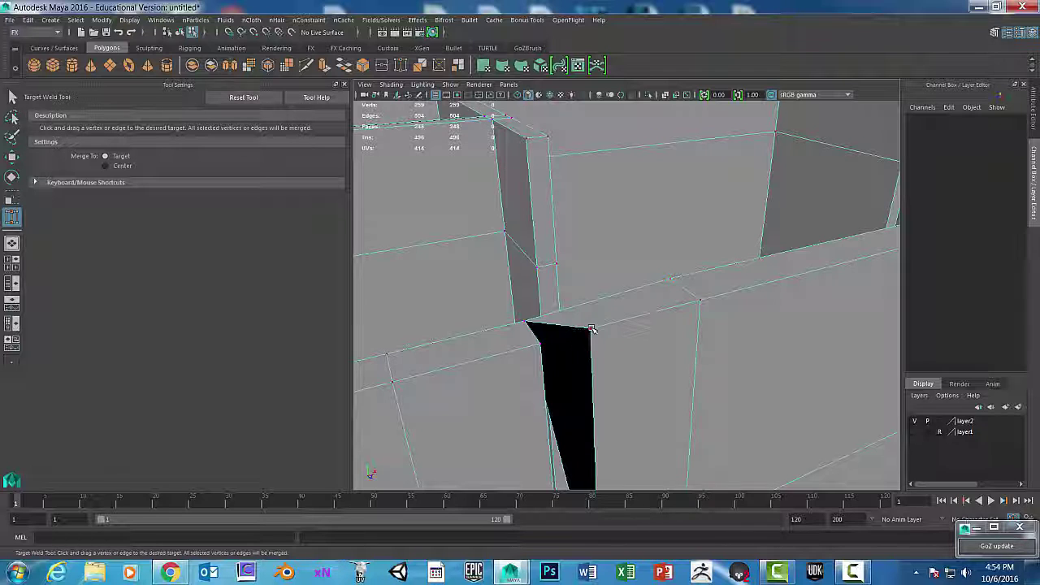
left_click_drag(536, 347, 536, 347)
Step: Continue merging the wall sections' corner vertices across the window gap with Target Weld, working around to the wall's underside
middle_click_drag(626, 327, 642, 281, "alt")
left_click_drag(641, 281, 636, 233, "alt")
left_click_drag(690, 258, 641, 273, "alt")
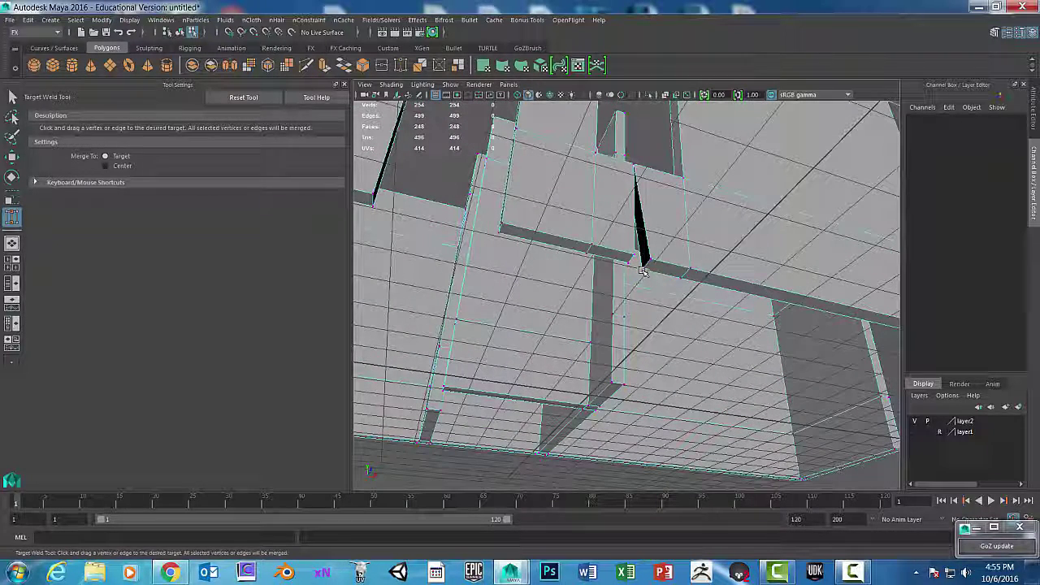
left_click(642, 270)
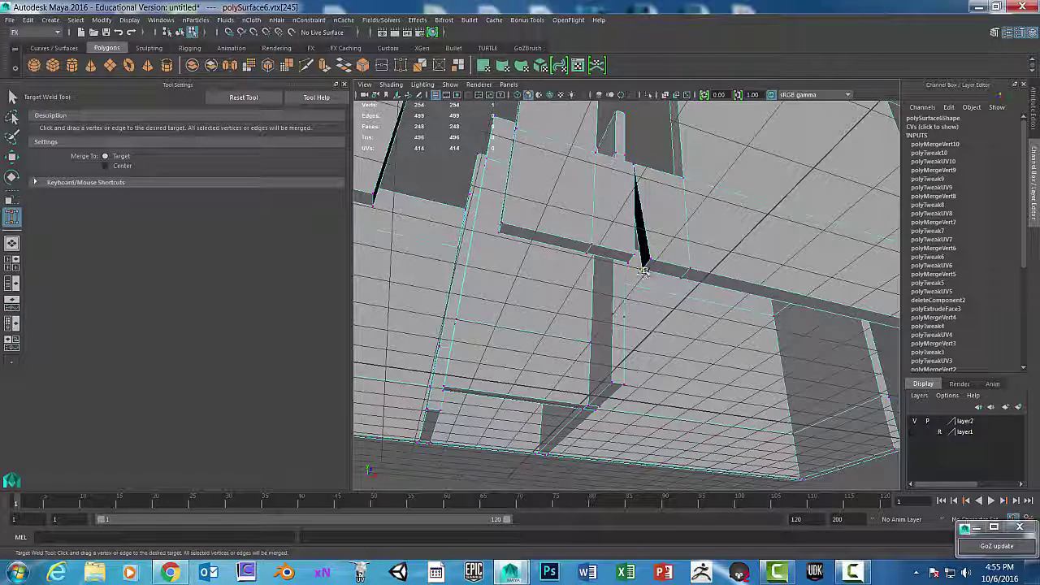
left_click(657, 290)
key("space")
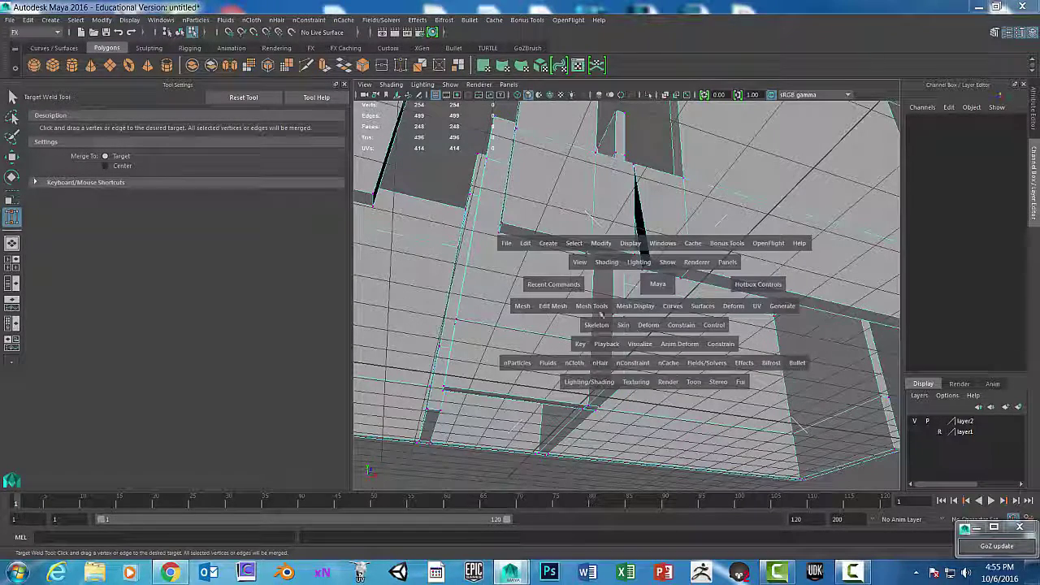
left_click_drag(592, 305, 605, 486)
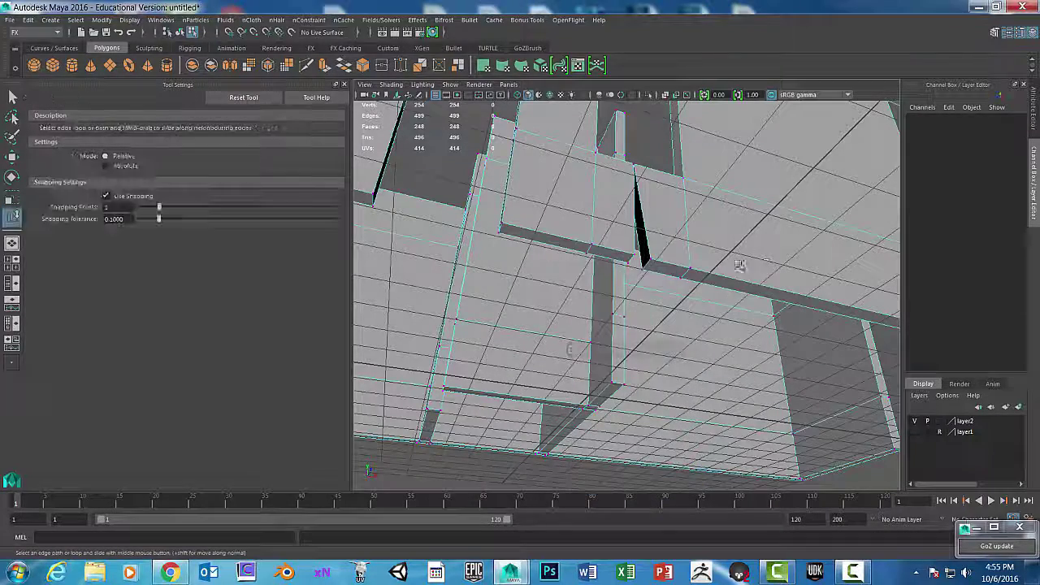
left_click(643, 270)
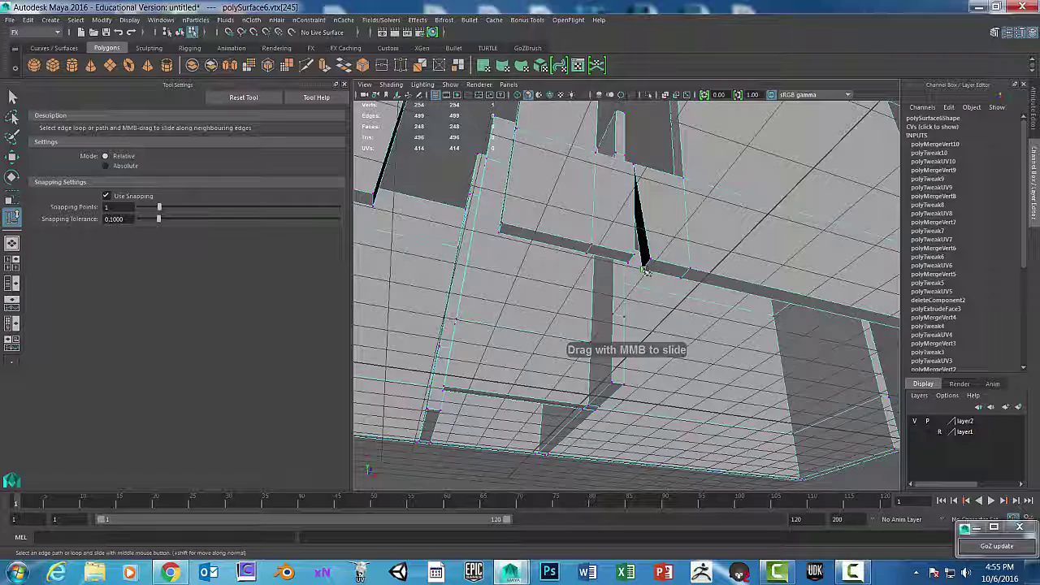
left_click(634, 312)
mouse_move(669, 237)
right_mouse_down()
mouse_move(650, 304)
mouse_move(659, 235)
mouse_move(705, 243)
mouse_move(709, 252)
mouse_move(672, 269)
mouse_move(605, 253)
right_mouse_up()
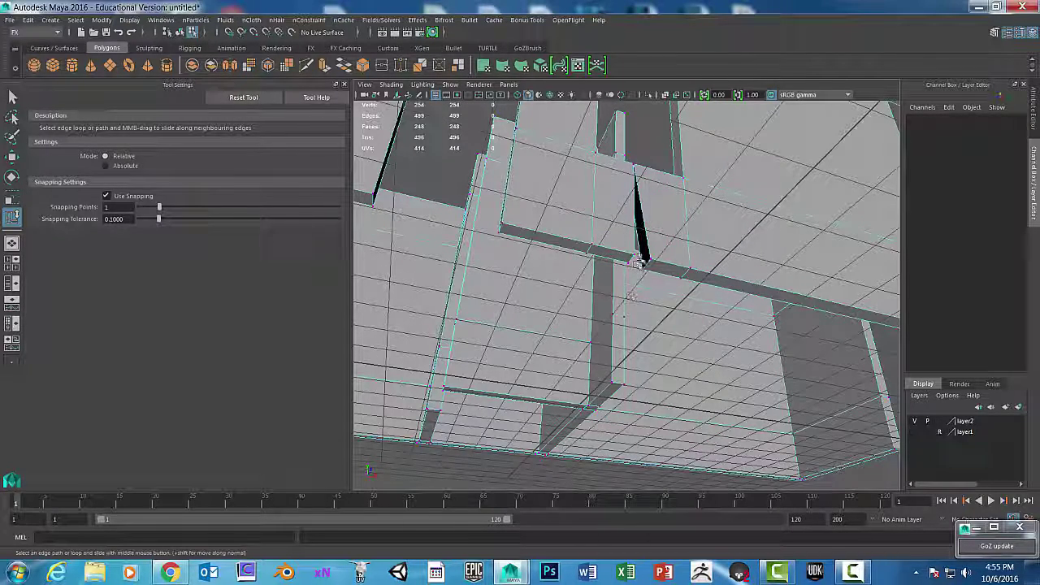
Step: Use Target Weld to merge the two remaining pairs of bottom corner vertices on the underside of the wall below the window gap
key("space")
left_click_drag(613, 274, 617, 459)
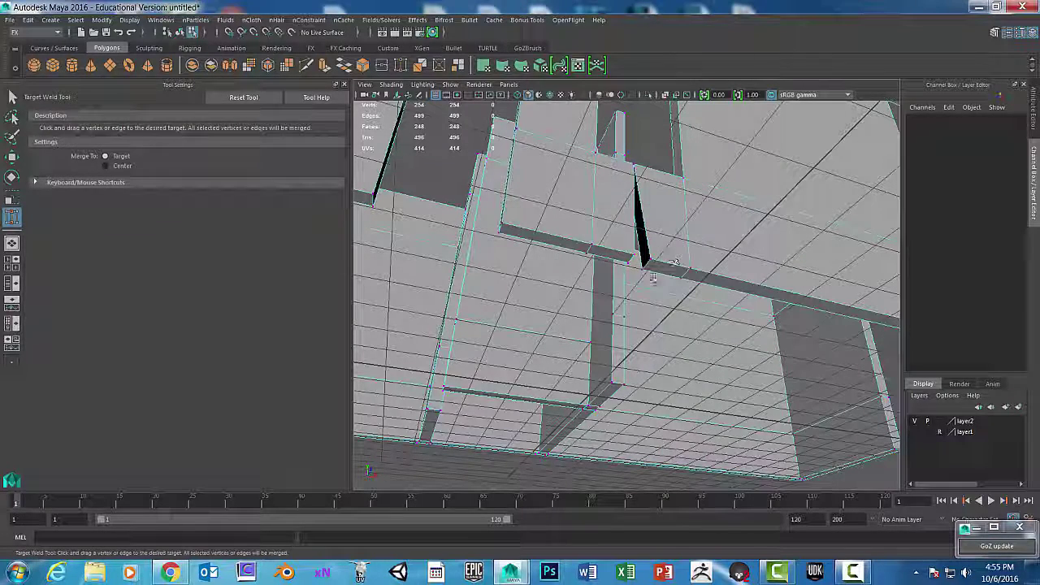
left_click_drag(644, 270, 636, 261)
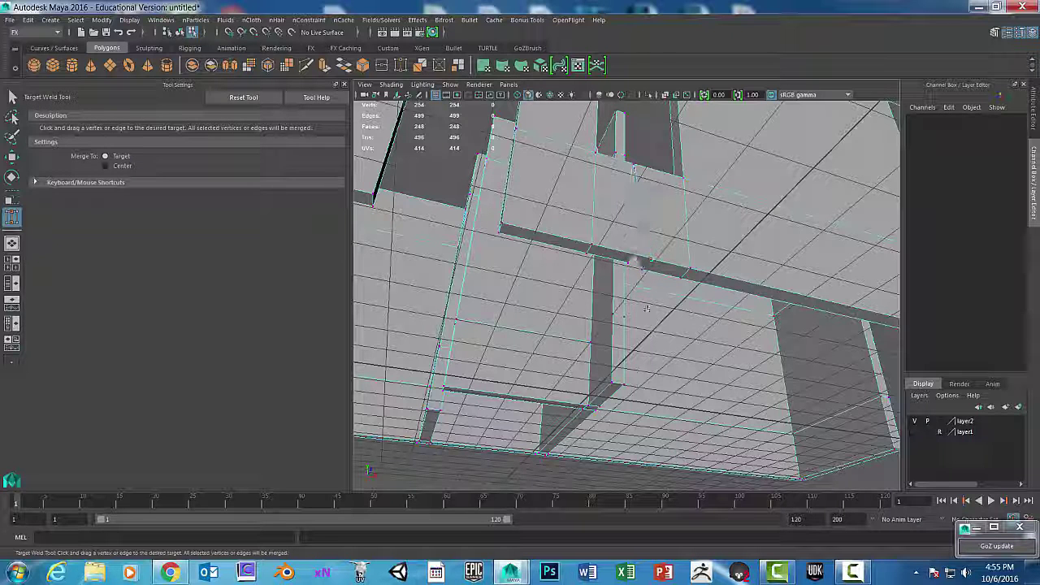
left_click(642, 271)
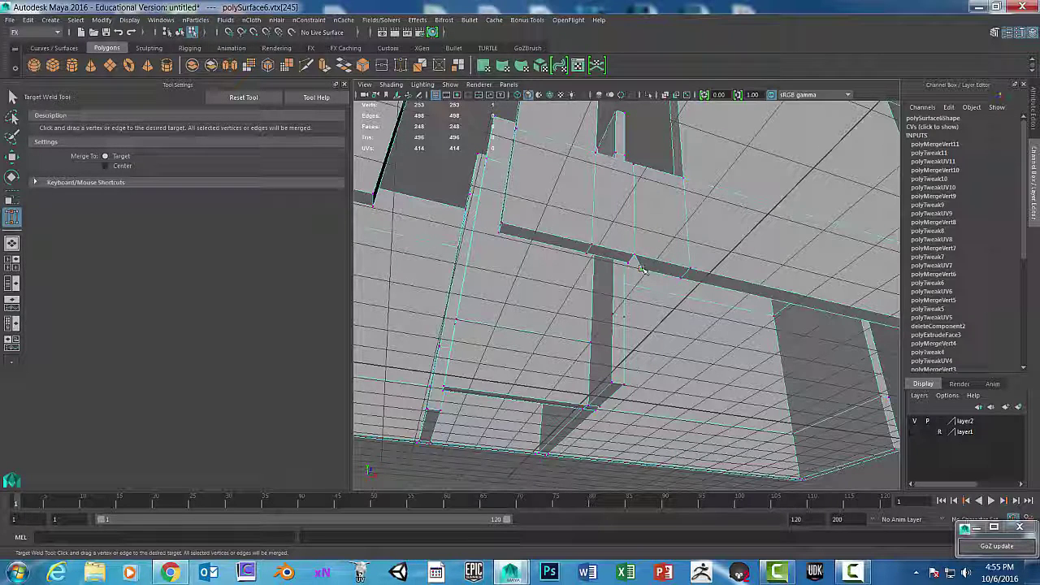
left_click_drag(642, 268, 636, 260)
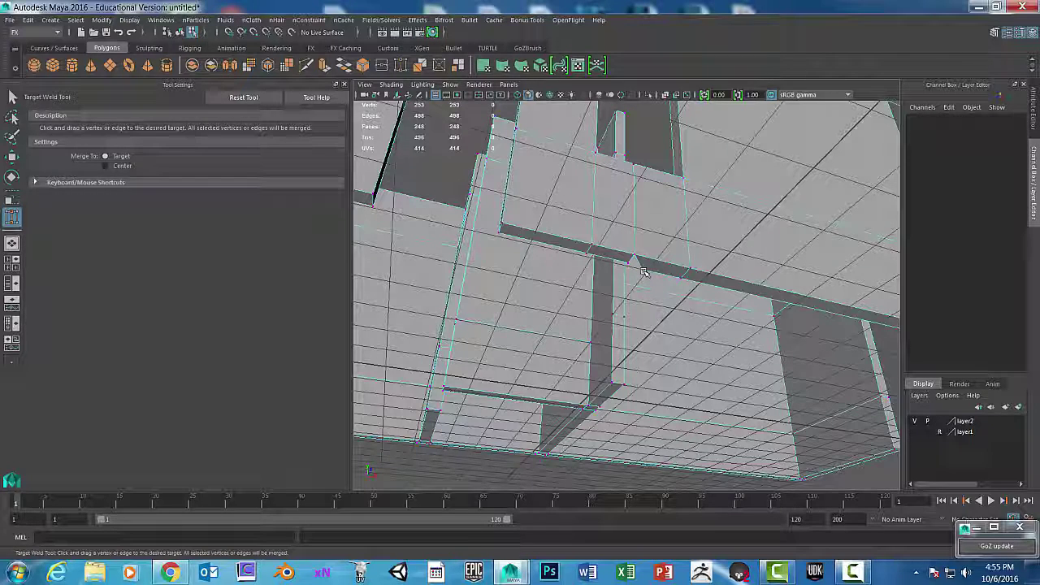
left_click(643, 272)
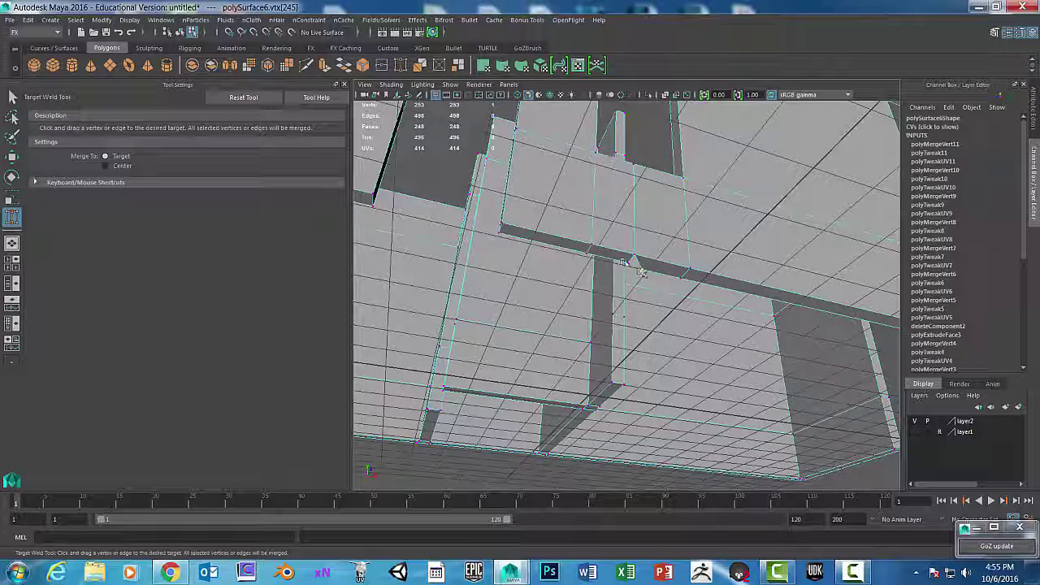
left_click(642, 271)
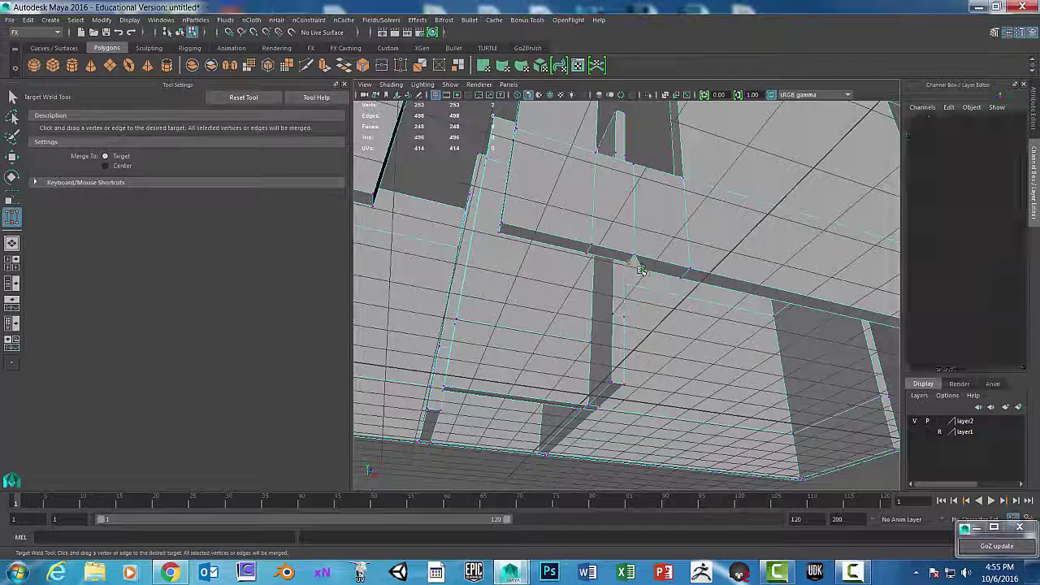
left_click_drag(624, 261, 675, 316)
Step: Return to object mode and inspect the window wall from outside the house
scroll(690, 265, "down", 5)
left_click_drag(752, 270, 770, 274, "alt")
left_click_drag(582, 279, 624, 299, "alt")
right_click_drag(666, 200, 721, 185)
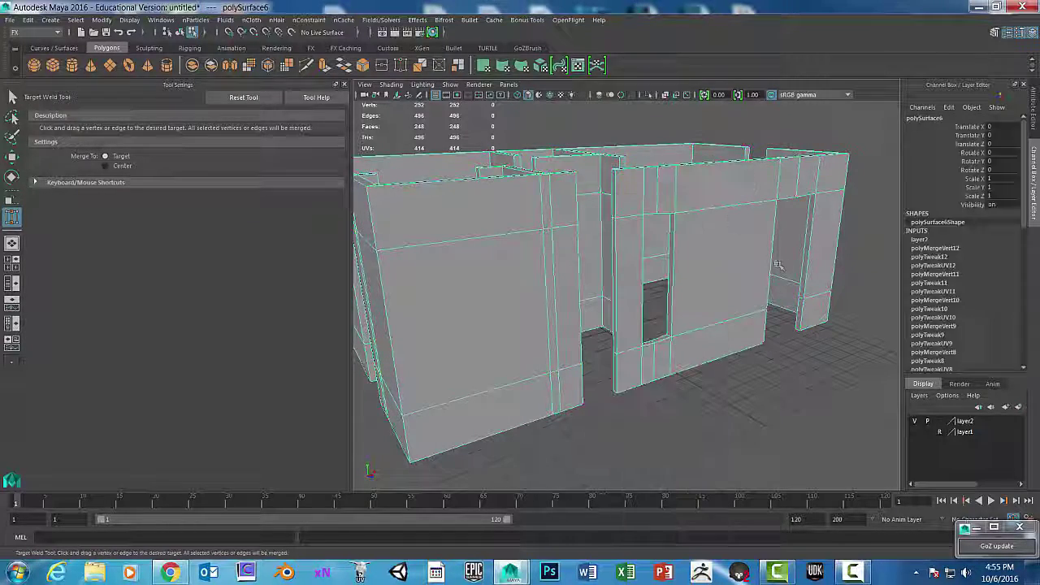
mouse_move(771, 268)
left_mouse_down("alt")
mouse_move(788, 270)
mouse_move(770, 278)
left_mouse_up("alt")
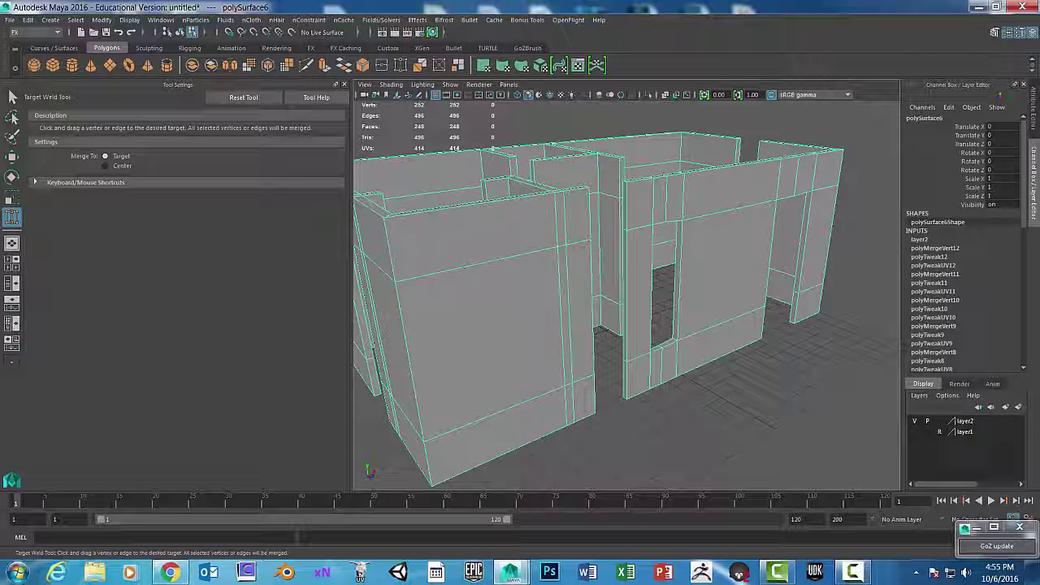